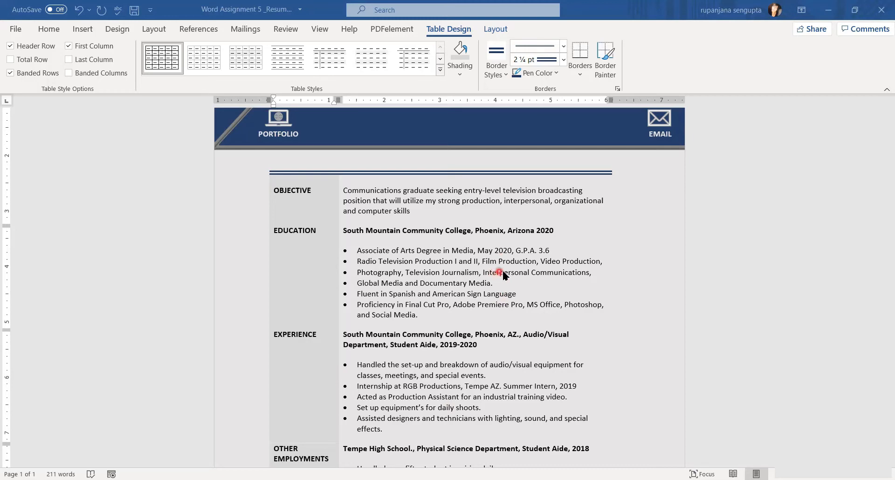
Scroll through the finished sample resume to review its layout.
scroll(503, 274, down, 1)
scroll(504, 274, down, 2)
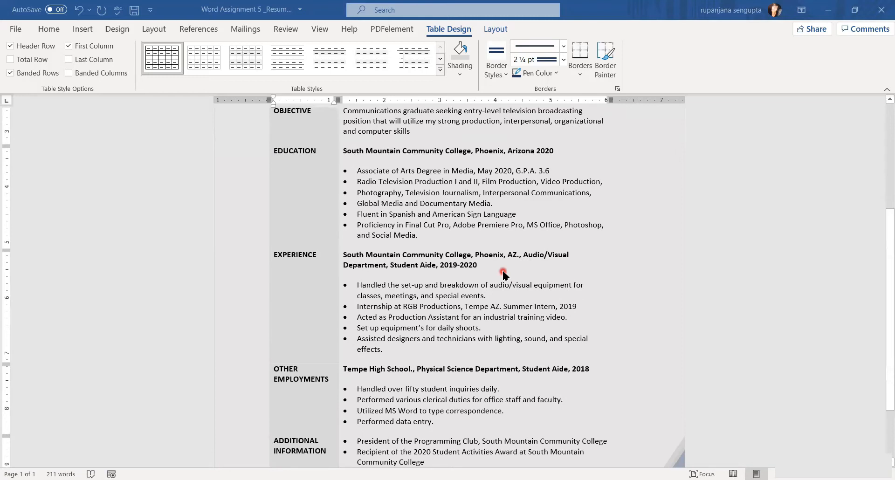
scroll(503, 274, down, 2)
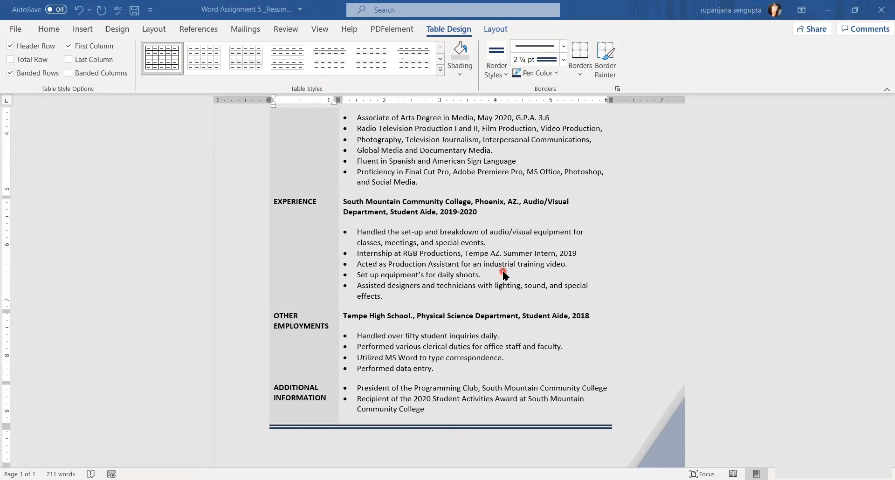
scroll(504, 274, up, 4)
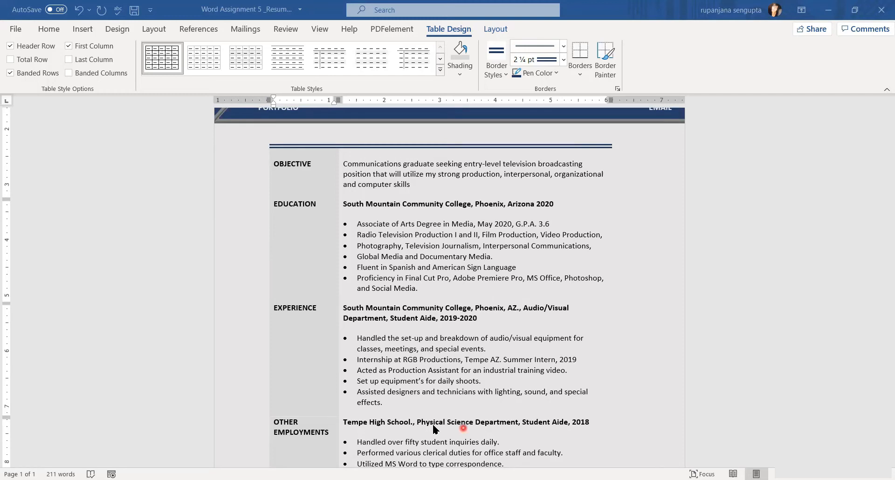
scroll(595, 200, up, 5)
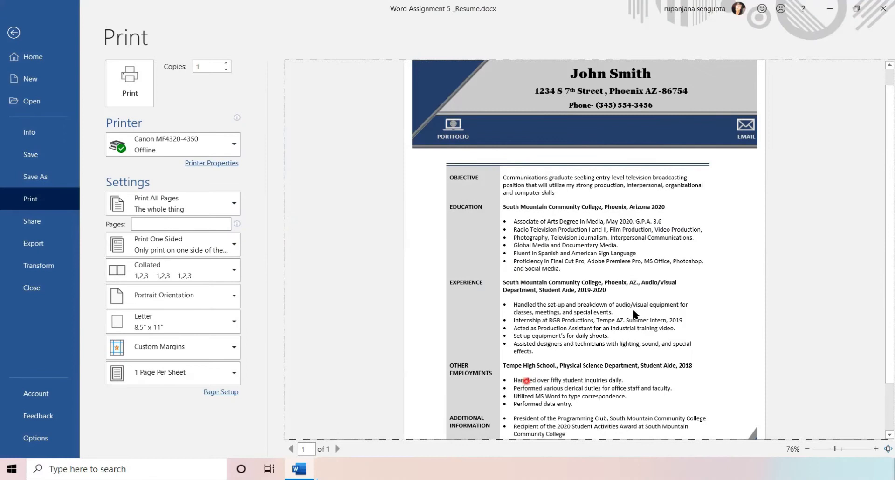
Check the resume in print preview, then bring up the Windows search panel.
click(522, 278)
click(77, 468)
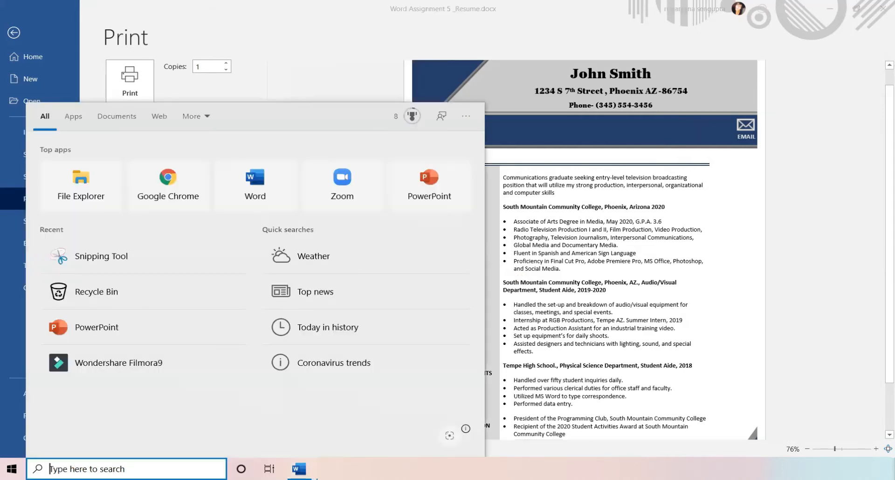
Open Word Assignment 3 template.dotx from Documents > CIS 105 > WORD ASSIGNMENTS as a new document.
click(74, 178)
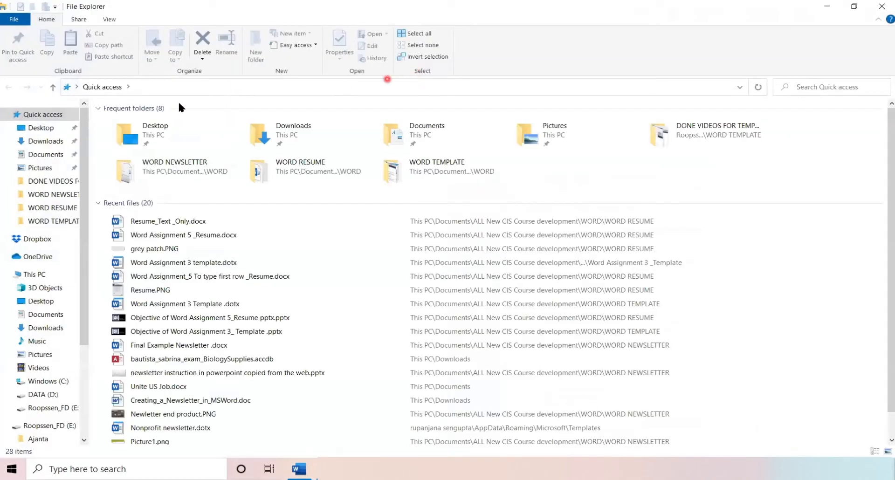
click(38, 154)
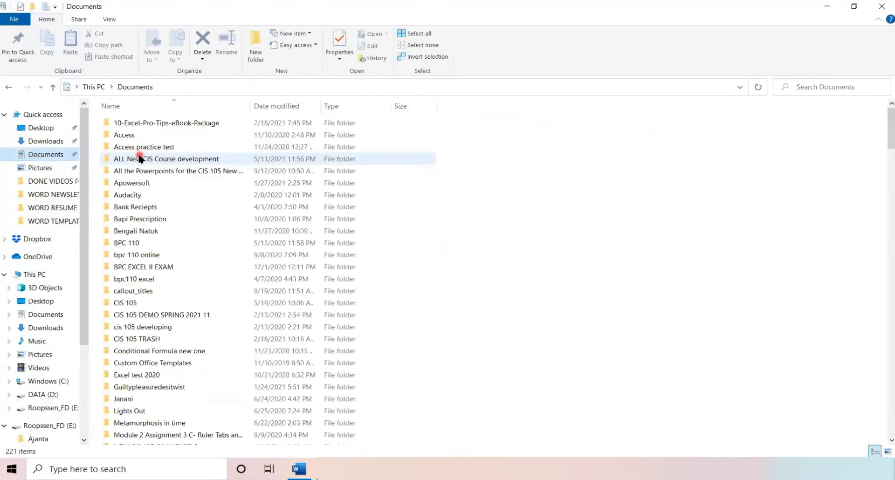
double_click(135, 158)
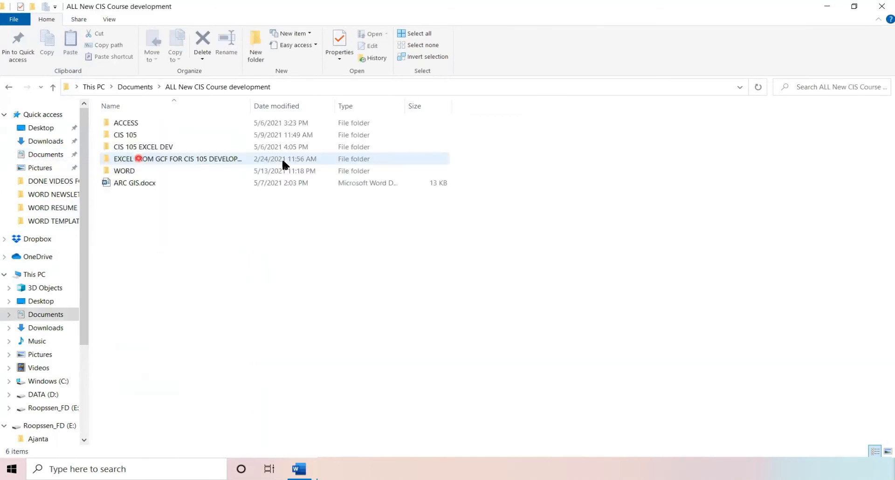
double_click(129, 137)
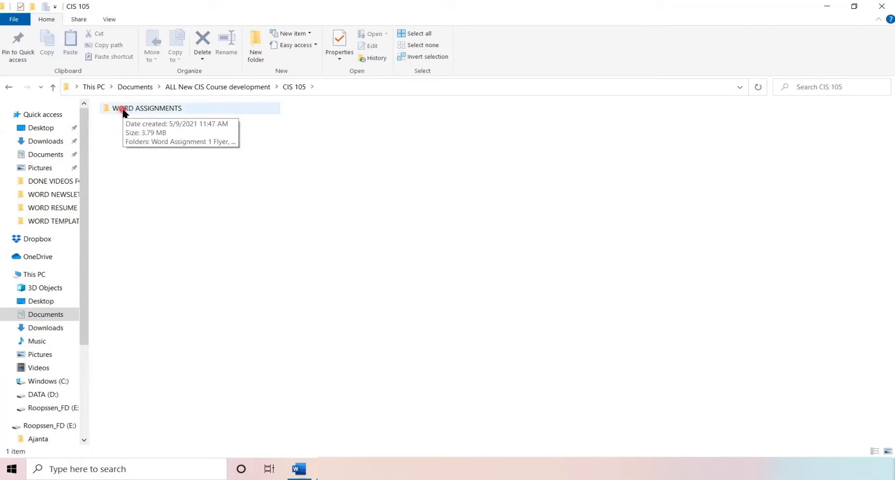
double_click(124, 110)
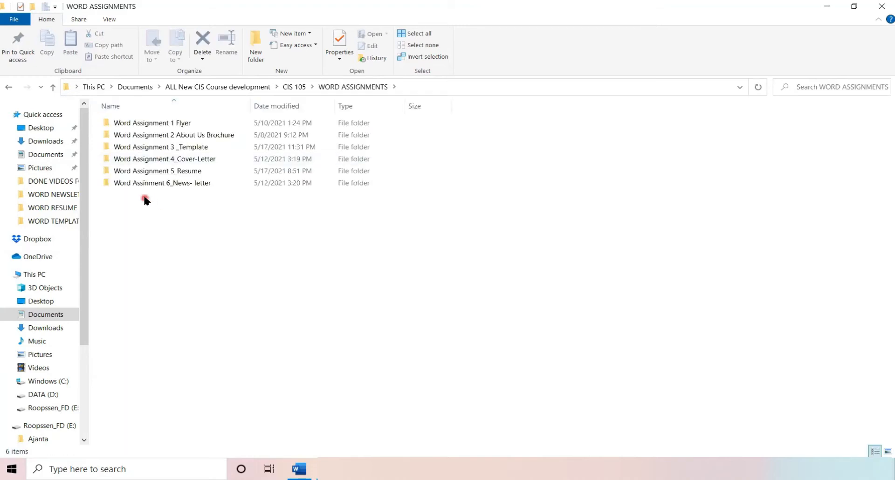
double_click(139, 148)
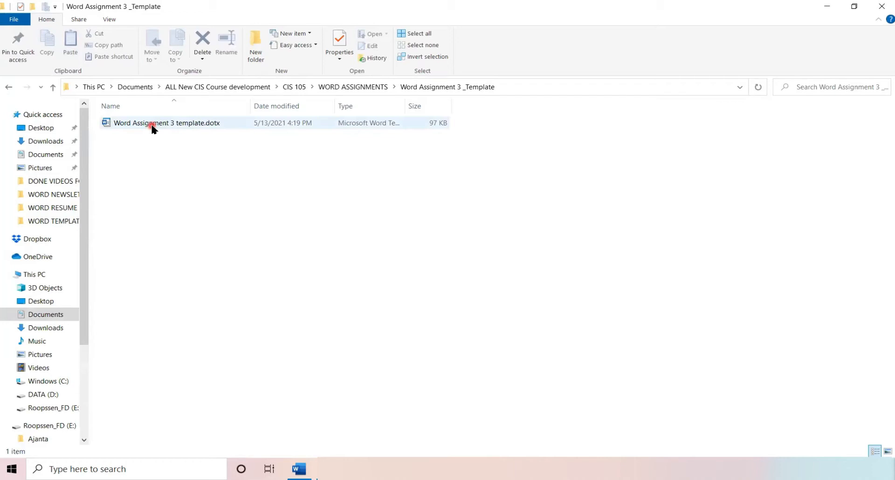
click(152, 125)
double_click(152, 125)
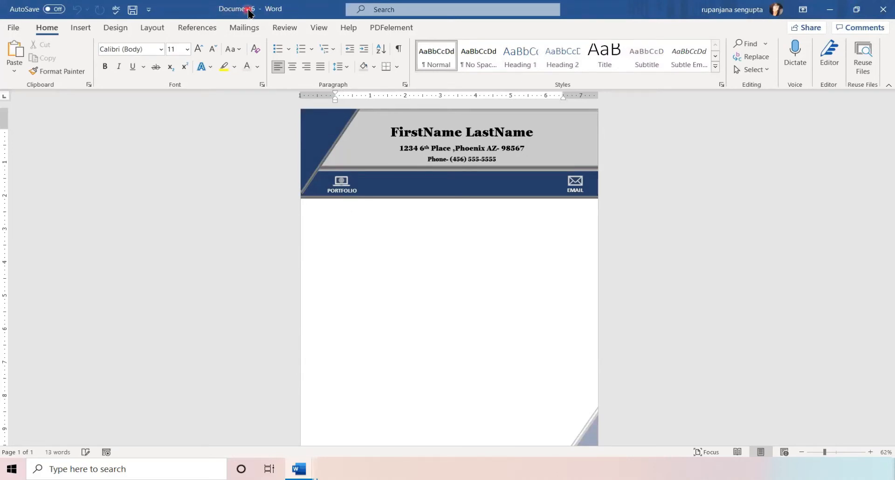
In Save As, browse to CIS 105 > WORD ASSIGNMENTS > Word Assignment 5_Resume.
click(14, 30)
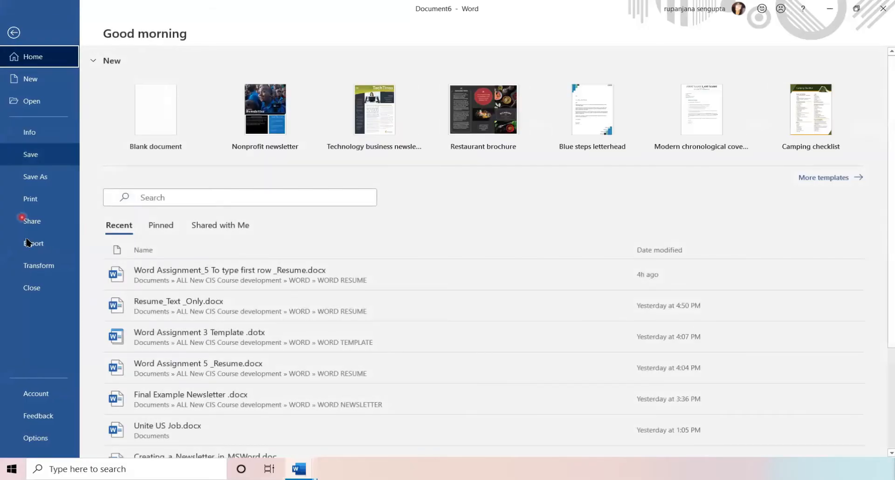
click(31, 179)
double_click(177, 243)
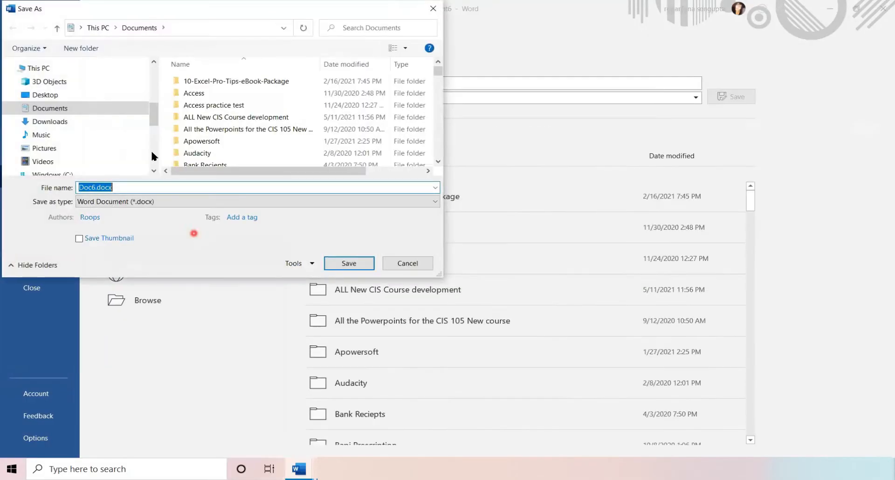
double_click(198, 117)
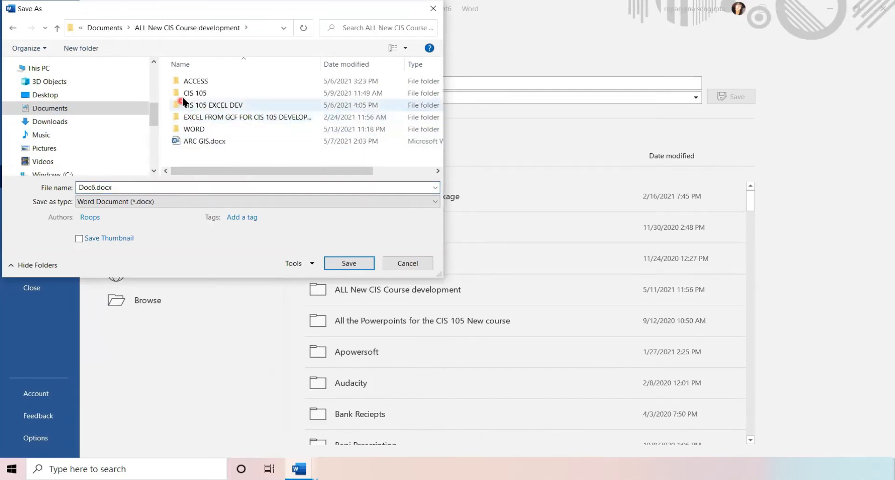
click(188, 93)
double_click(187, 94)
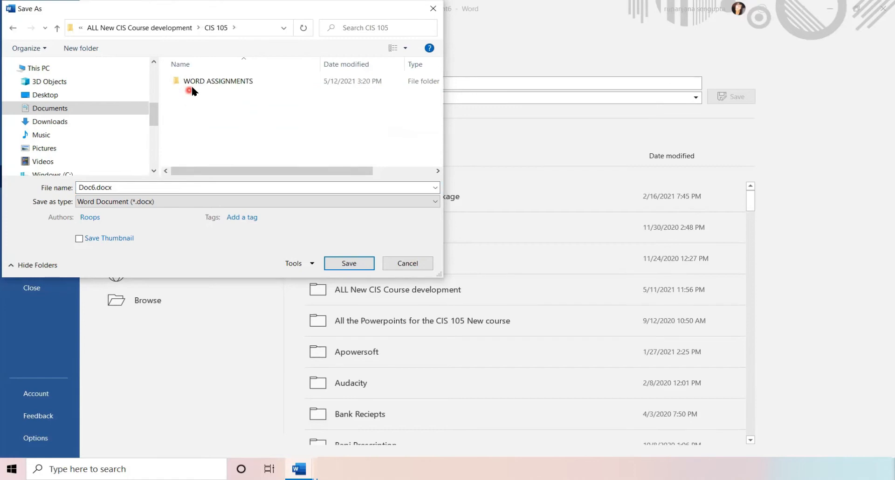
double_click(199, 81)
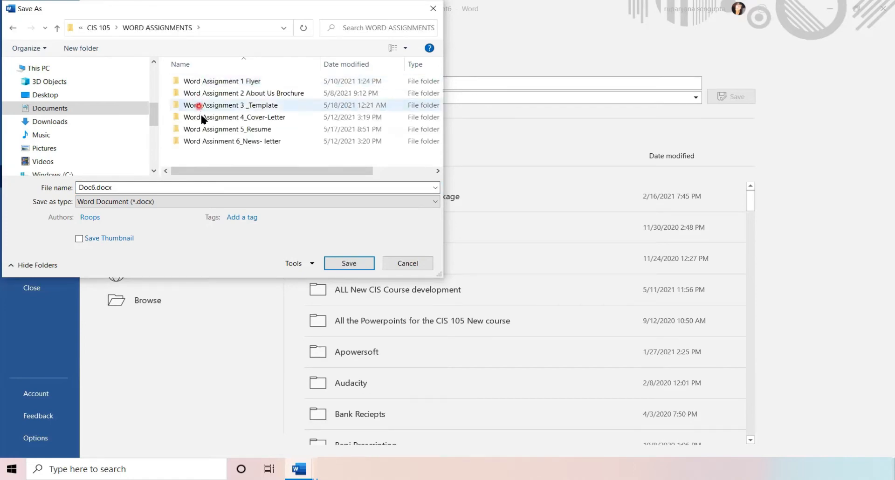
click(203, 130)
double_click(204, 131)
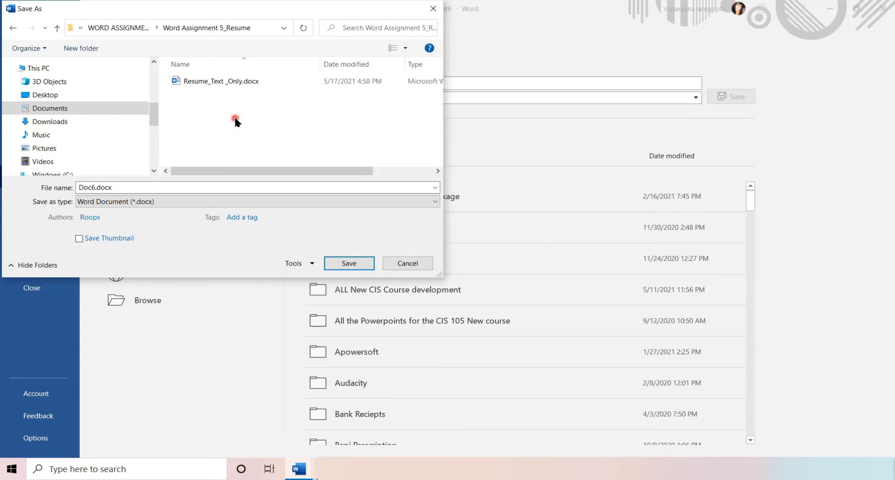
Save the document there as the student's name followed by '_Word Assignment _5 Resume'.
click(164, 187)
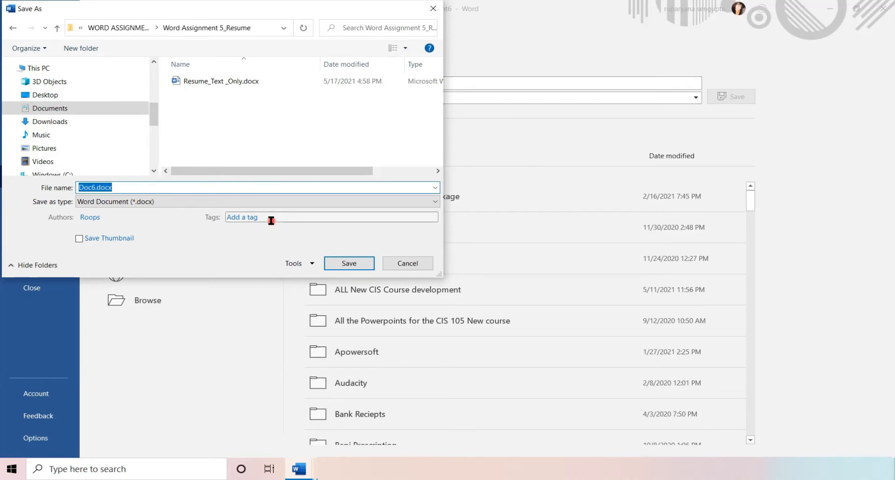
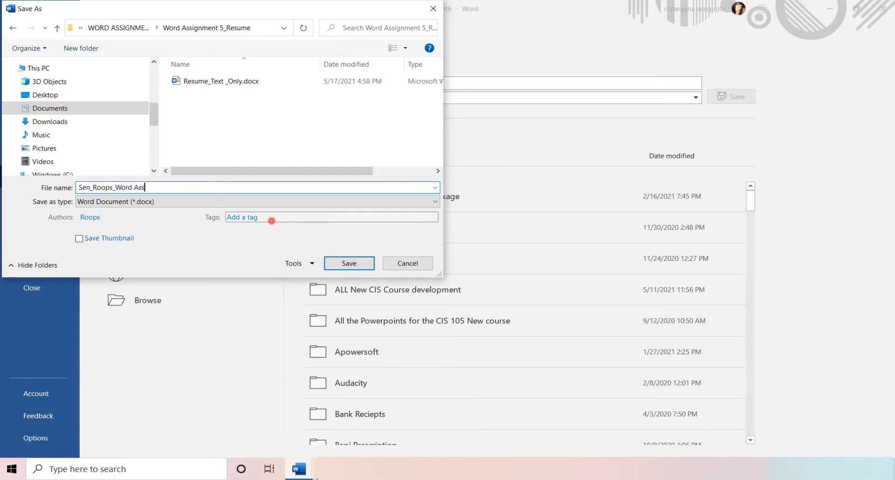
text(ignment _5 Resume)
click(352, 264)
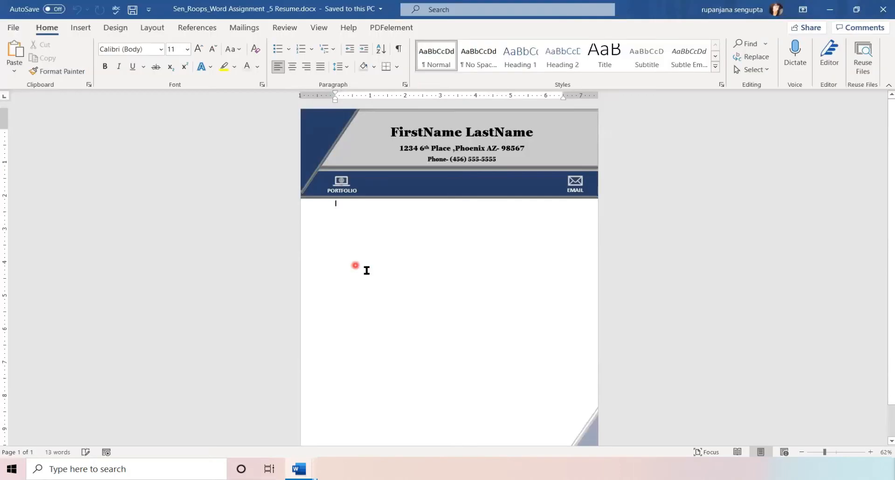
Replace FirstName and LastName in the header with the owner's first name and surname, then launch Chrome.
click(830, 452)
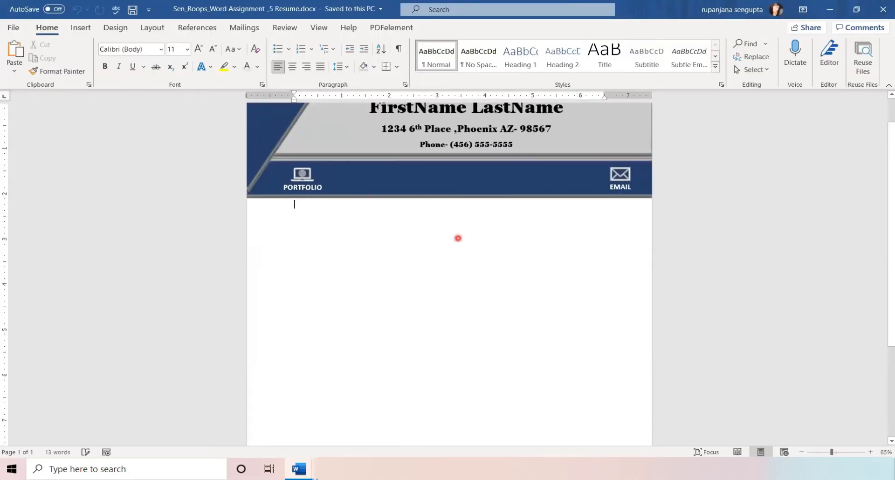
scroll(444, 223, up, 2)
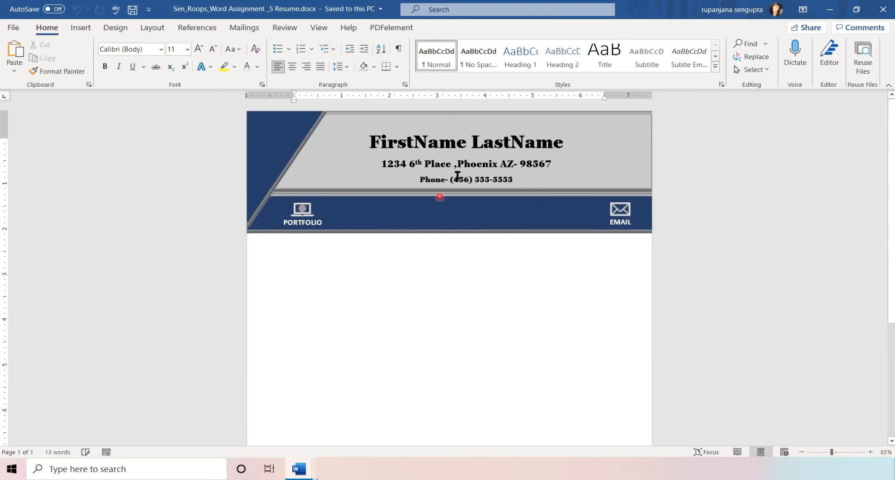
drag(468, 145, 369, 148)
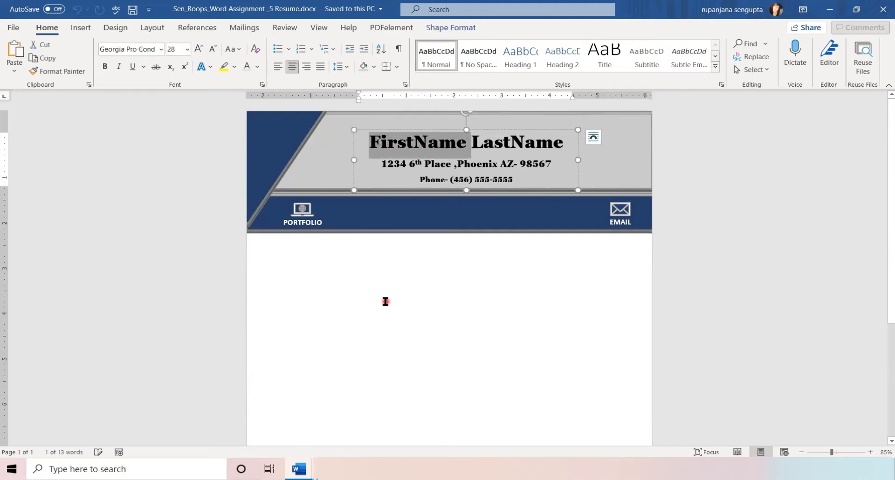
text(Joh)
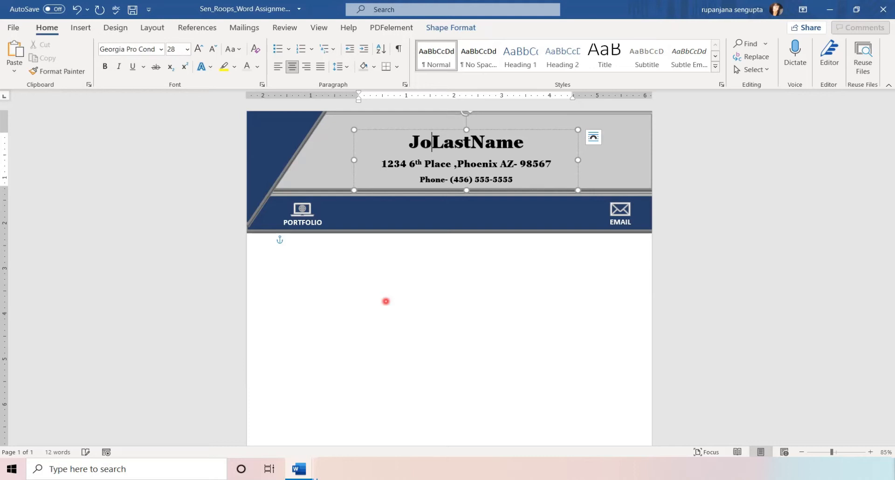
text(n)
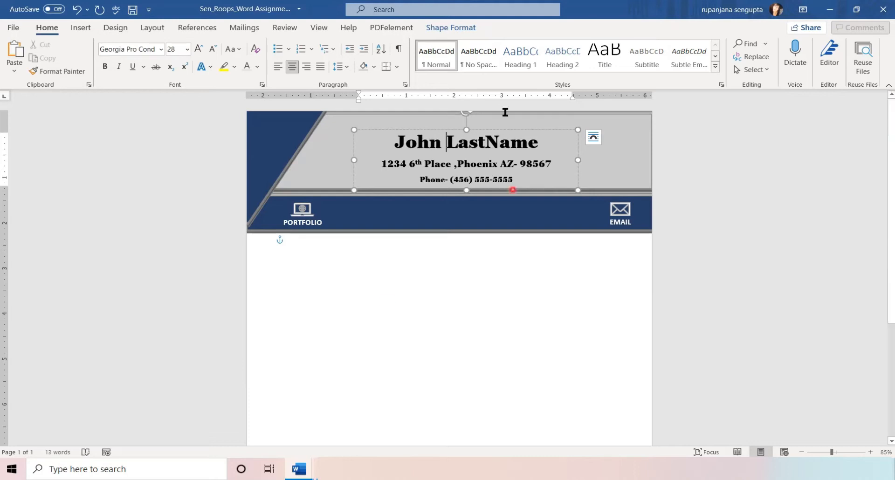
drag(538, 146, 448, 148)
text(Smith)
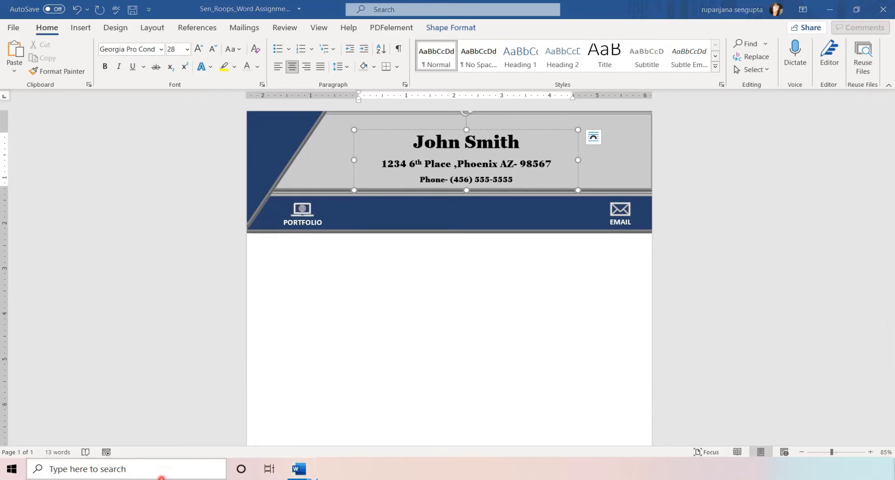
click(164, 469)
click(162, 175)
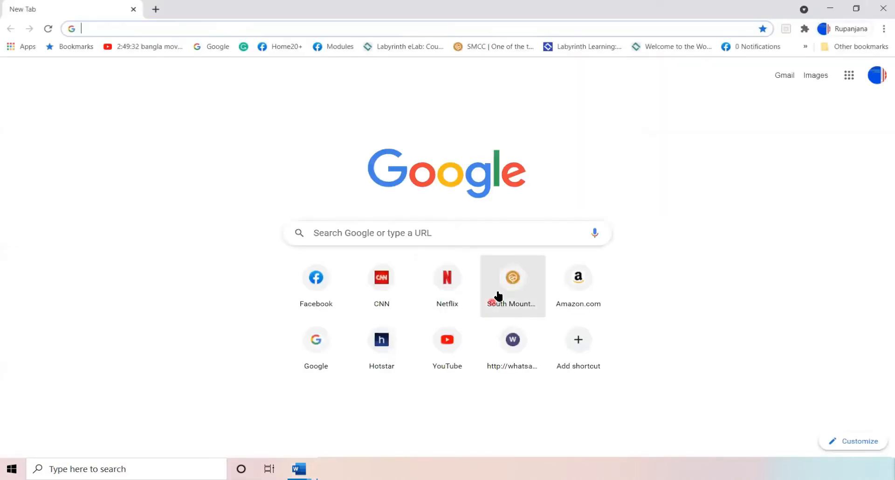
Copy the South Mountain Community College site address in Chrome and switch back to the Word resume.
click(502, 293)
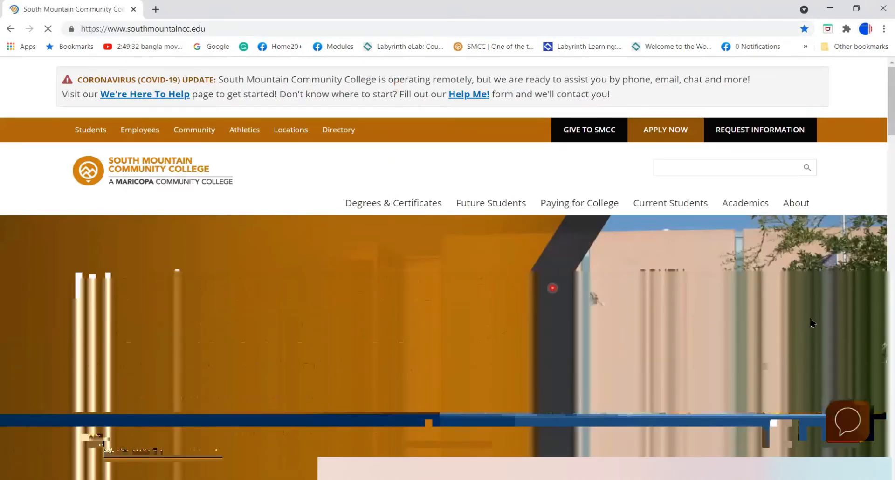
click(159, 28)
right_click(159, 29)
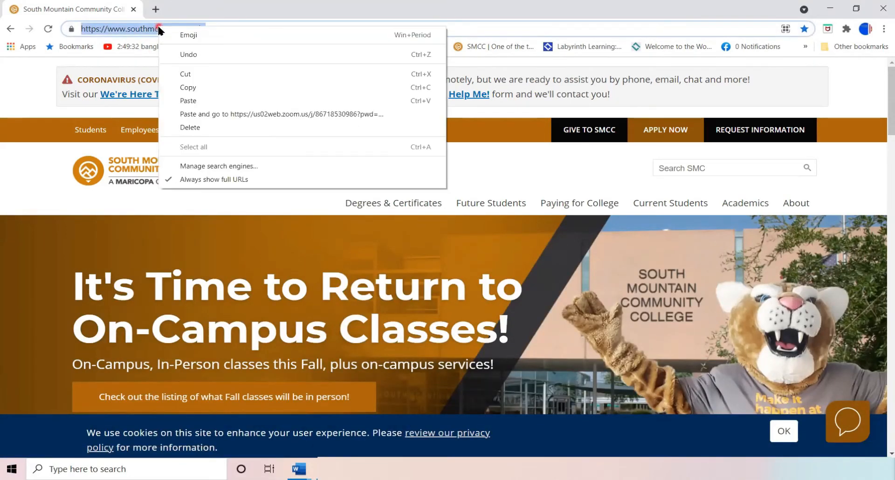
click(168, 87)
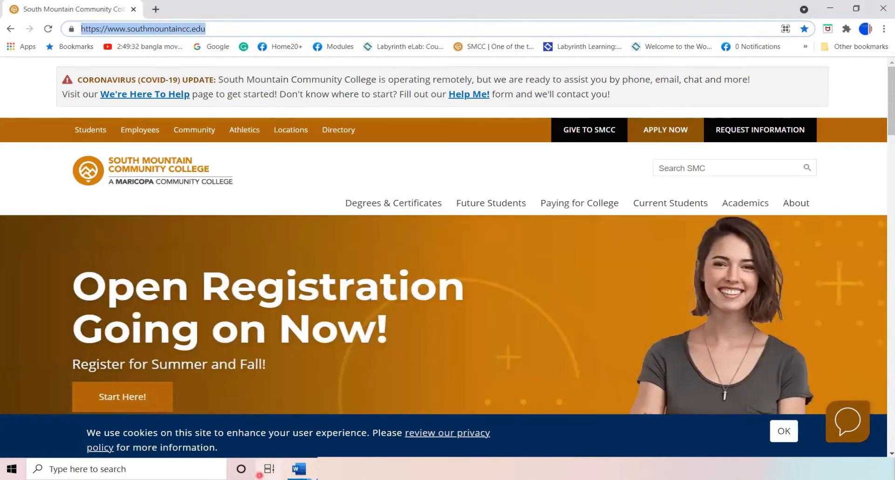
click(304, 474)
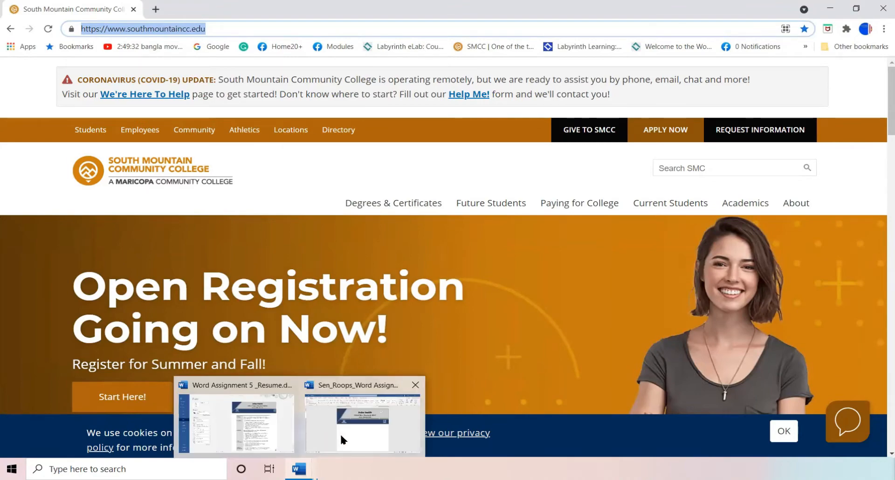
click(350, 422)
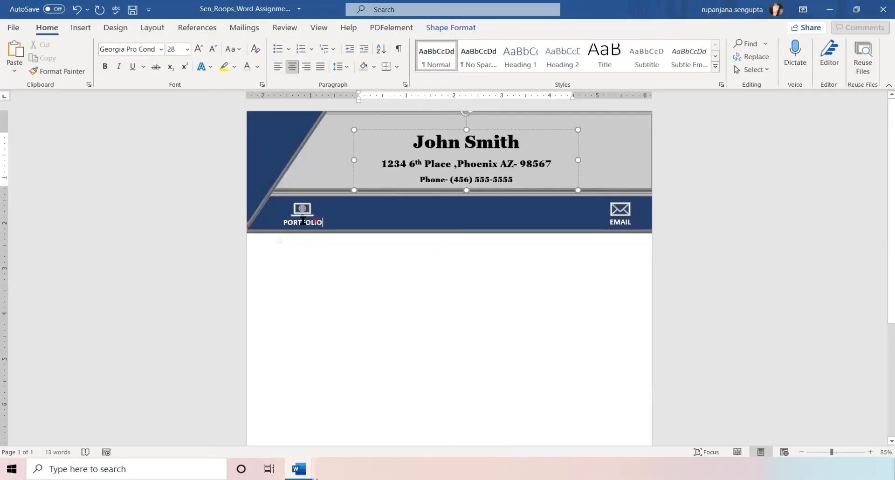
Hyperlink the word PORTFOLIO to the pasted South Mountain Community College address.
click(320, 222)
double_click(274, 223)
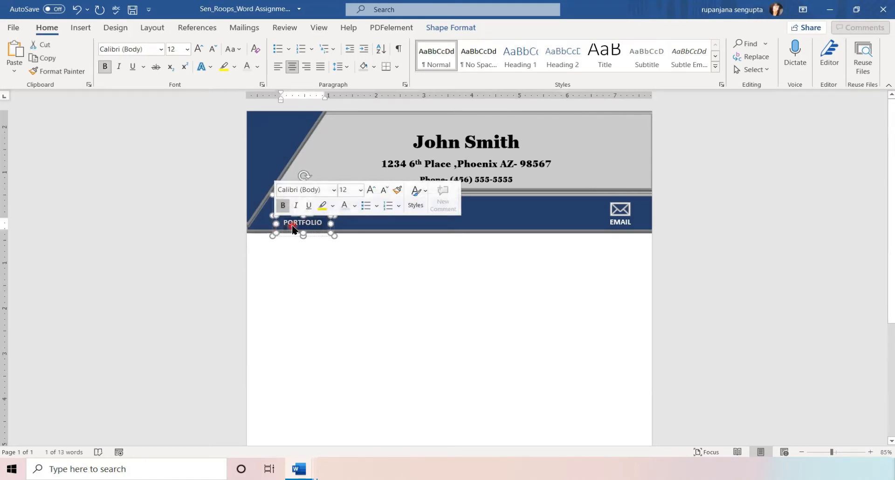
click(82, 29)
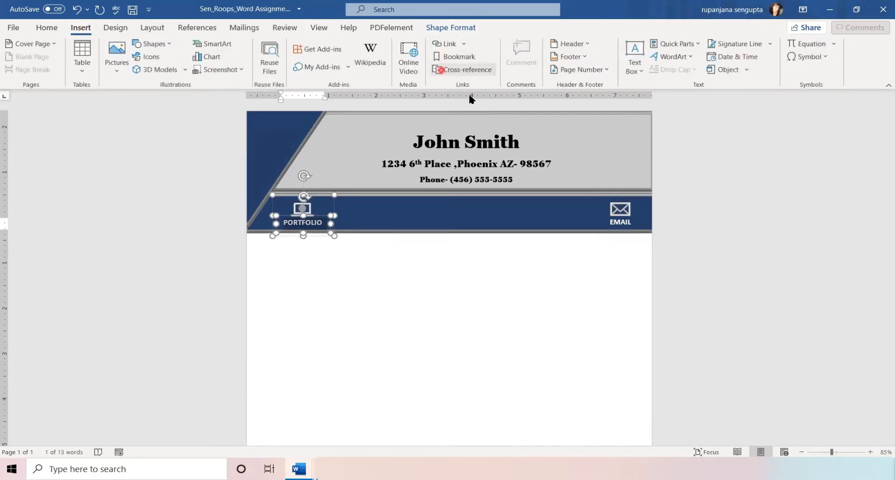
click(464, 46)
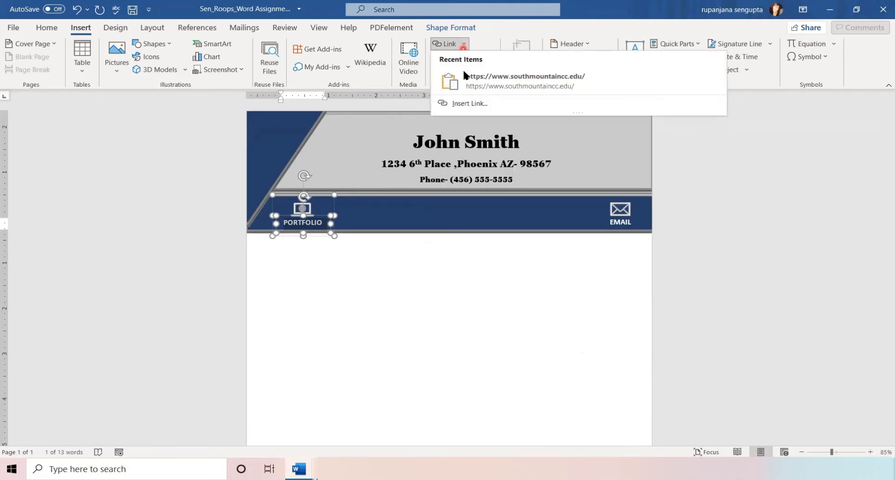
click(458, 102)
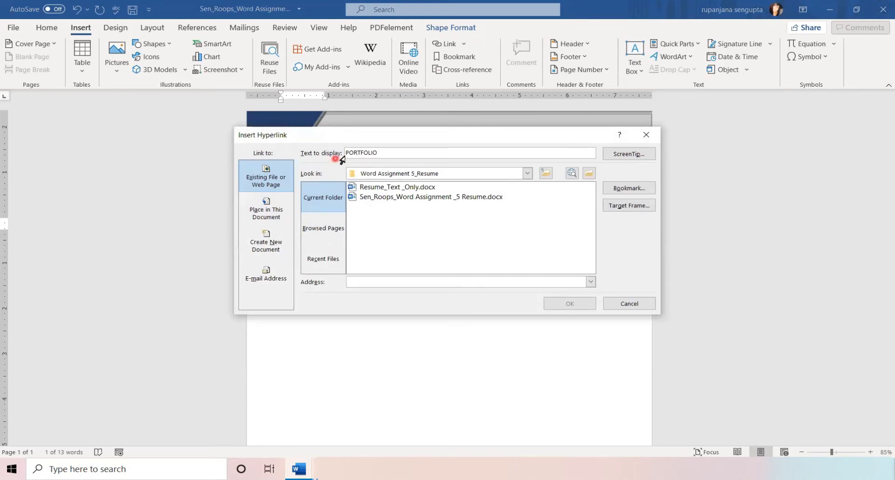
click(361, 287)
right_click(359, 283)
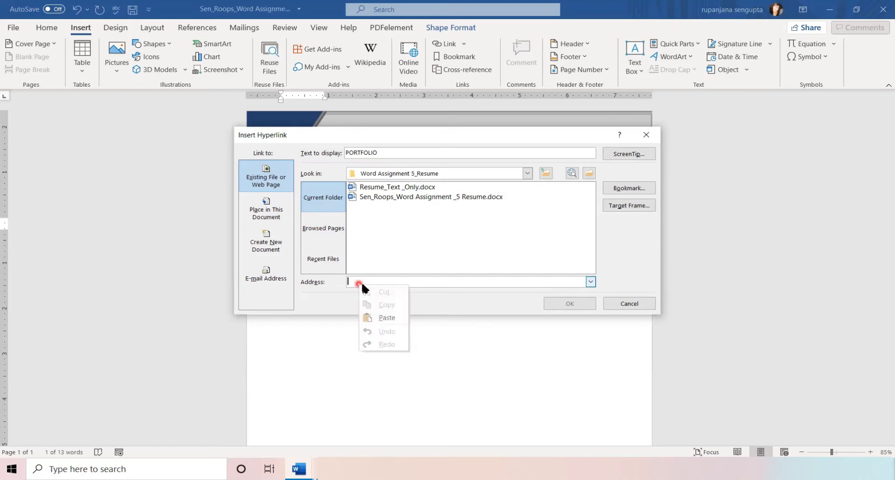
click(375, 312)
click(559, 304)
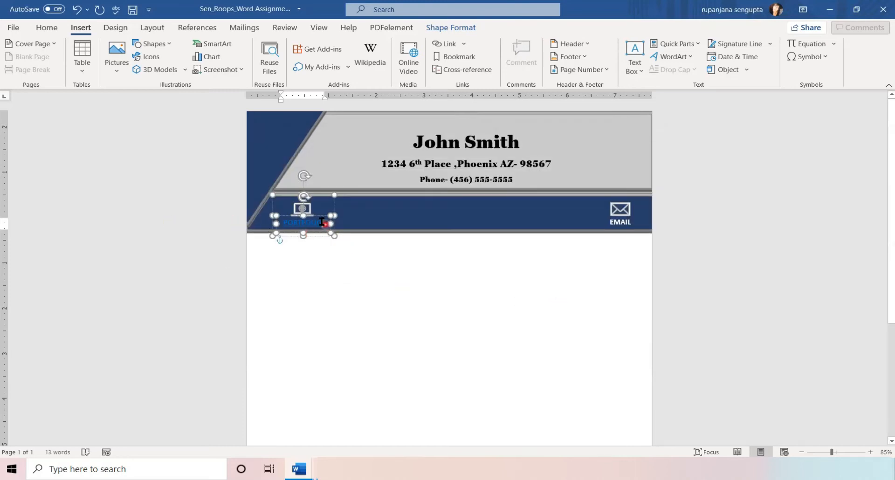
Give the laptop icon the same college website hyperlink.
mouse_move(287, 223)
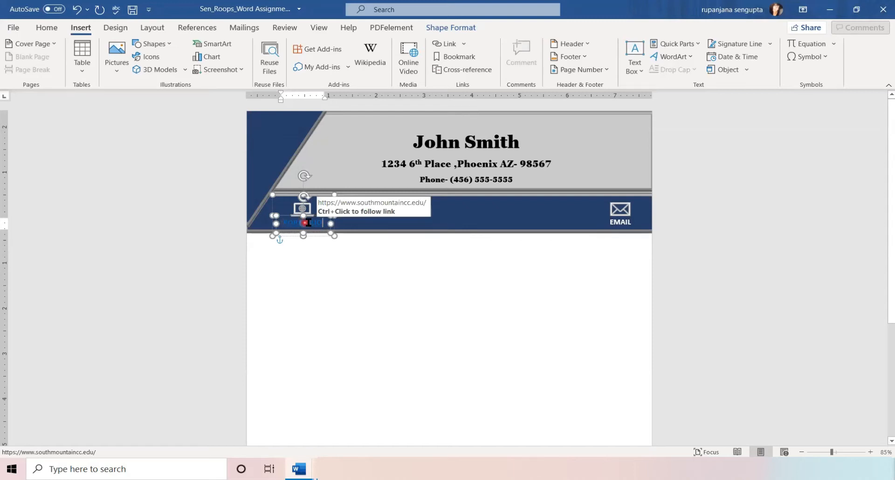
mouse_move(302, 208)
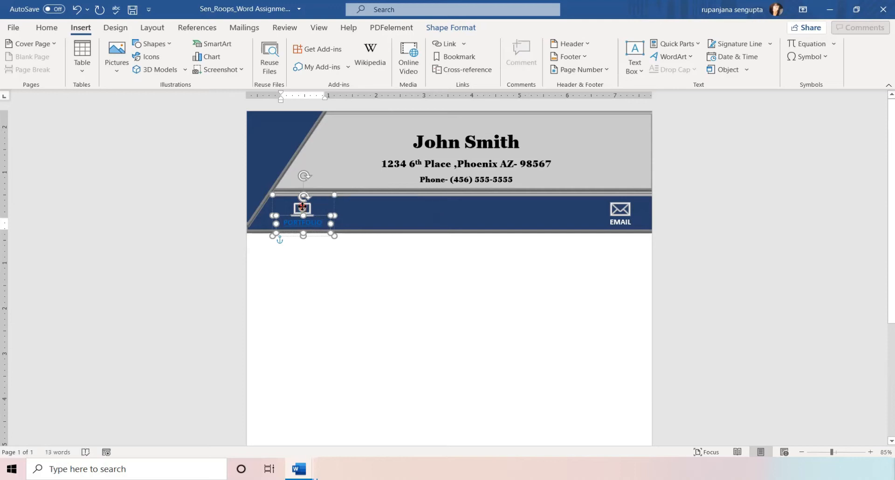
click(302, 208)
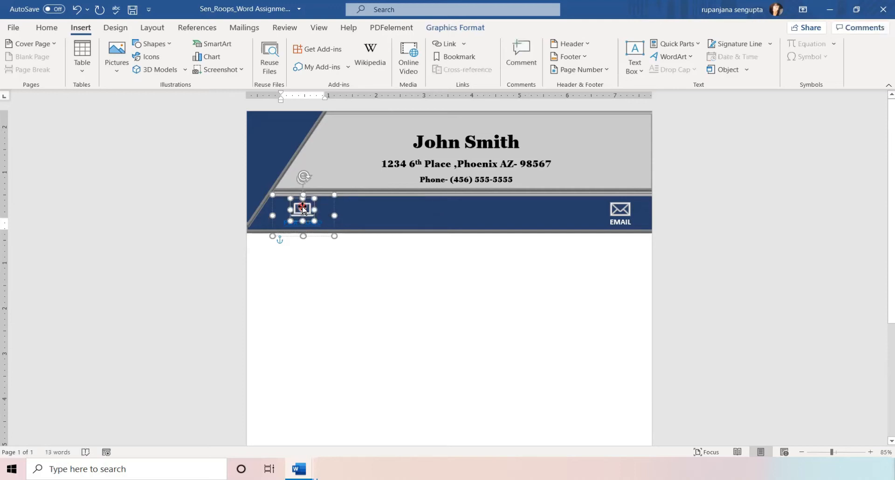
click(464, 43)
click(466, 103)
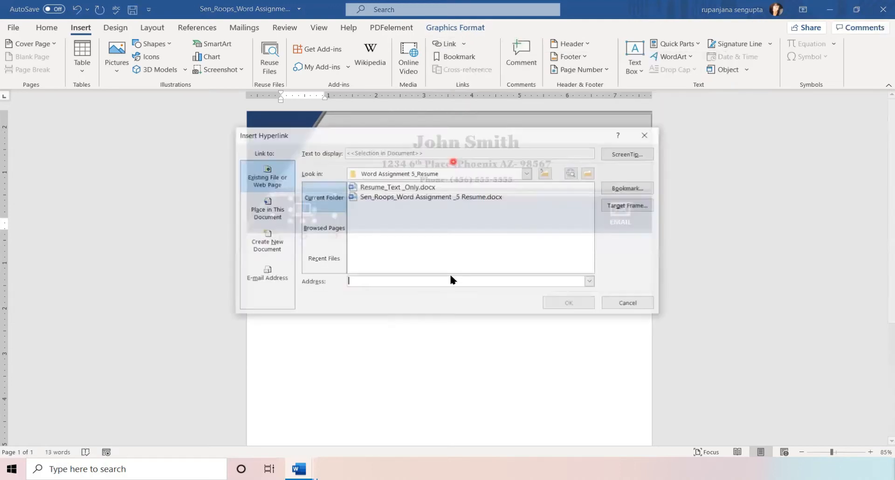
right_click(362, 282)
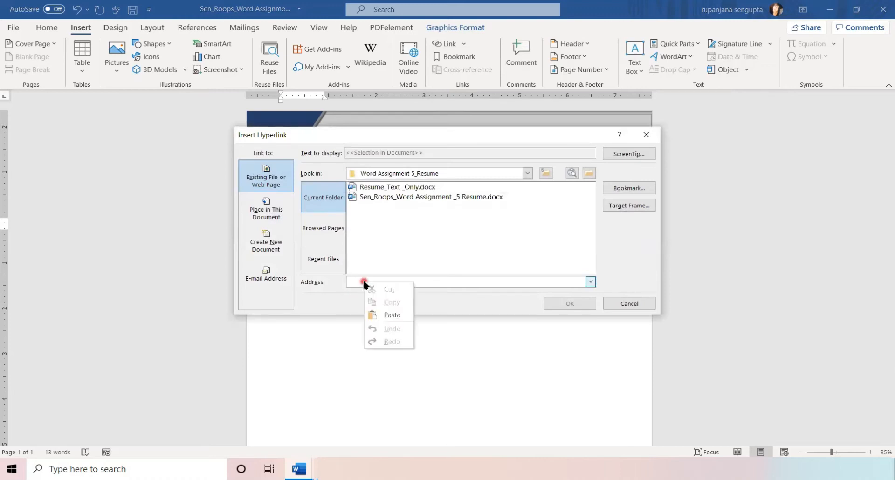
click(381, 311)
click(562, 303)
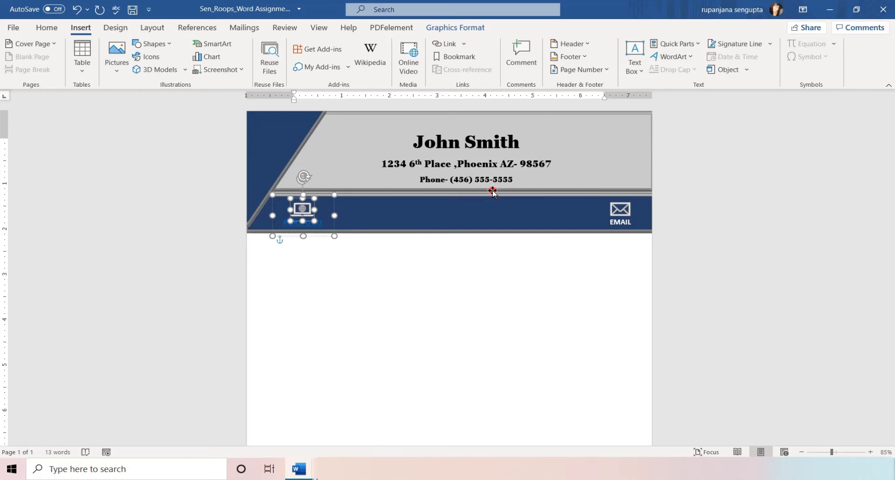
click(611, 221)
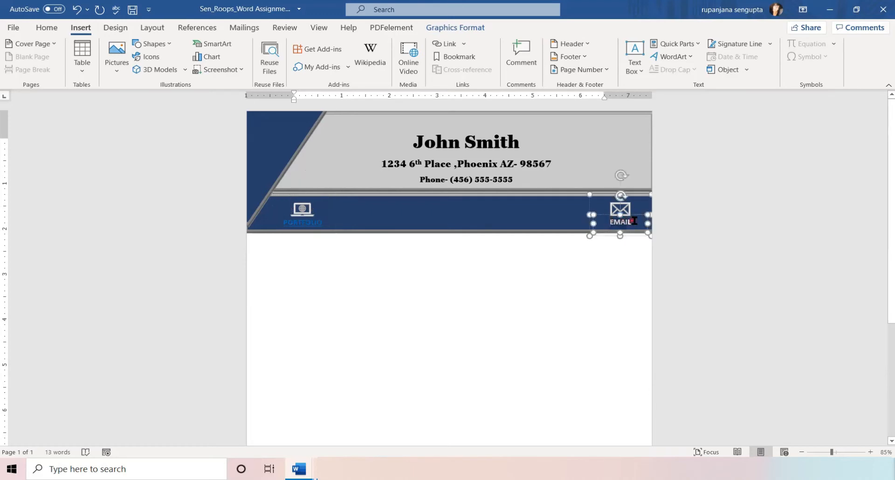
Hyperlink the word EMAIL to the owner's e-mail address.
double_click(616, 222)
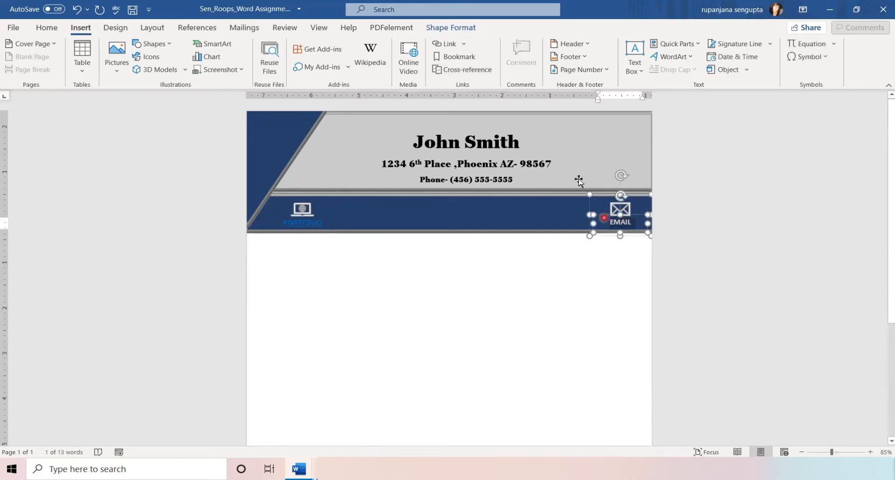
click(465, 44)
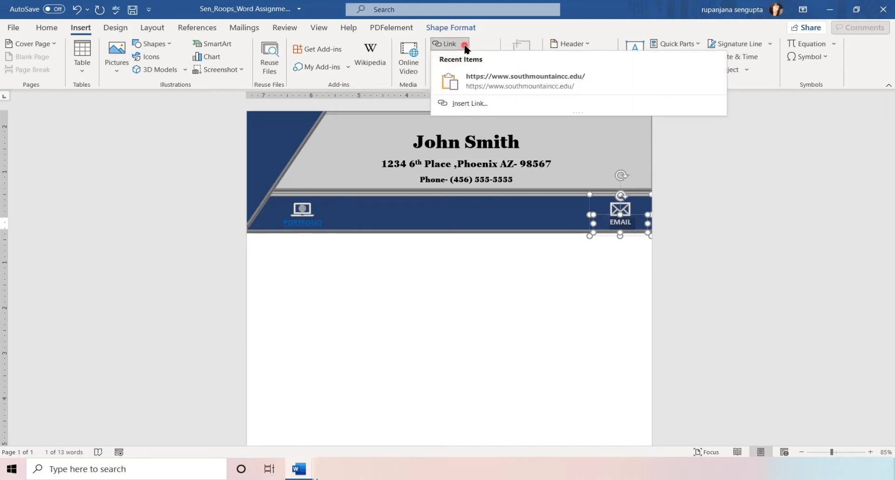
click(466, 103)
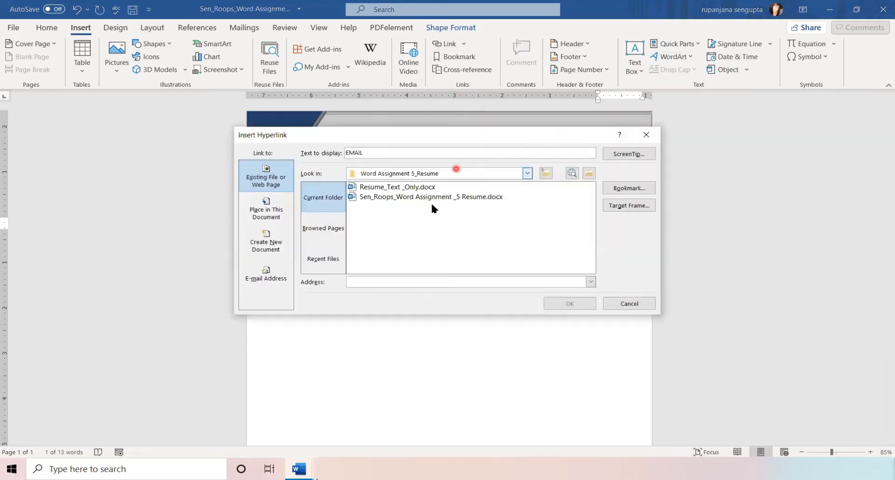
click(380, 283)
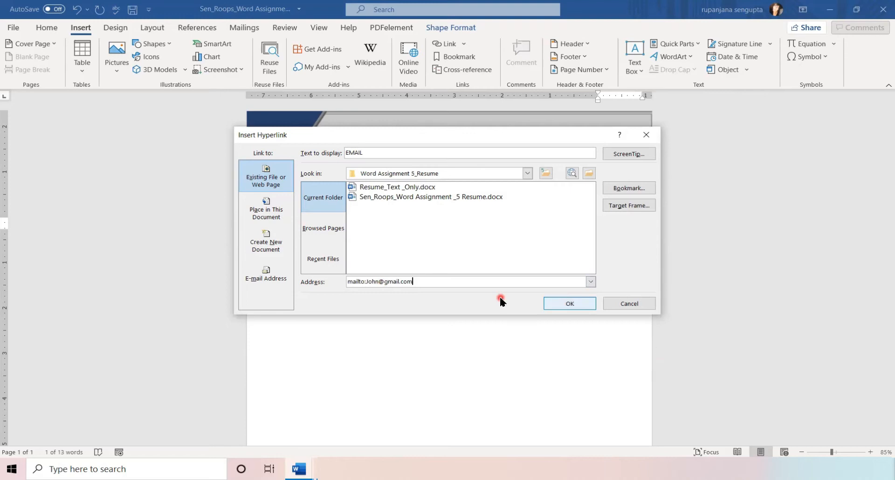
click(567, 304)
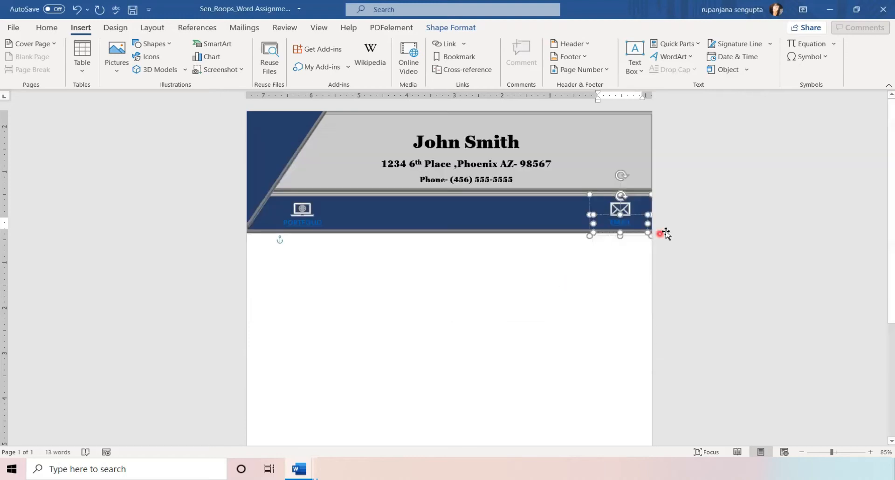
Give the envelope icon the same e-mail address hyperlink.
click(618, 209)
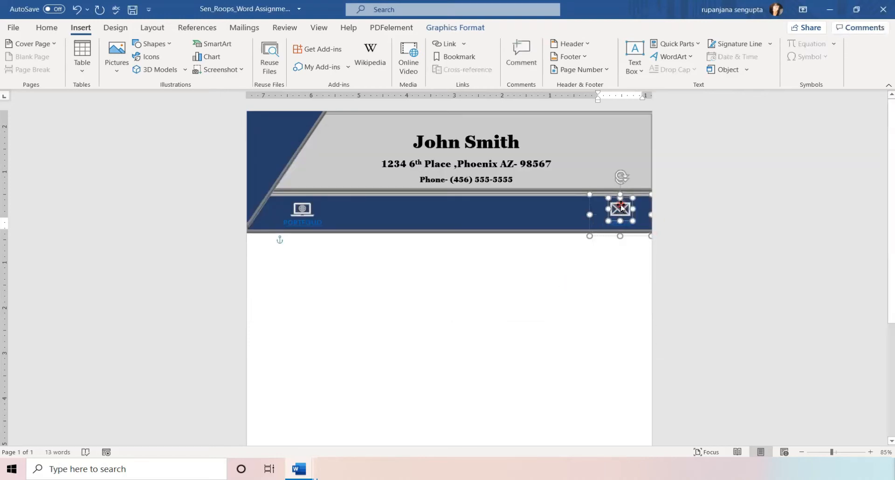
click(463, 44)
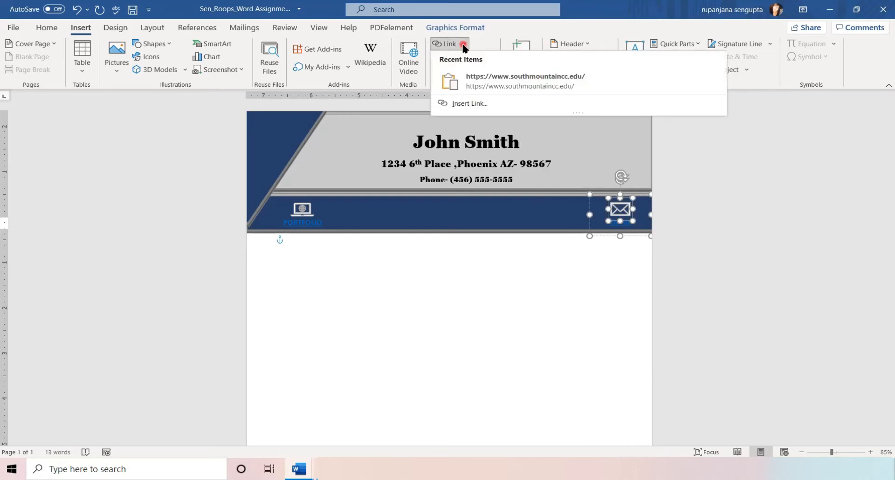
click(469, 104)
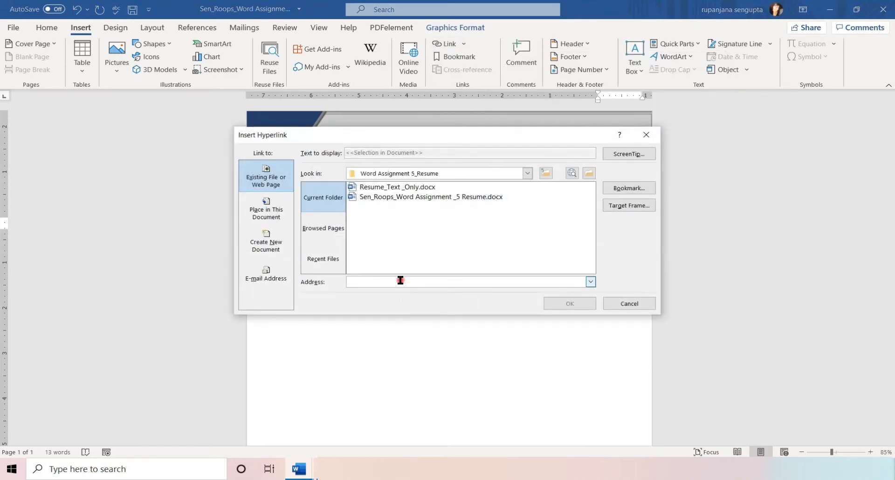
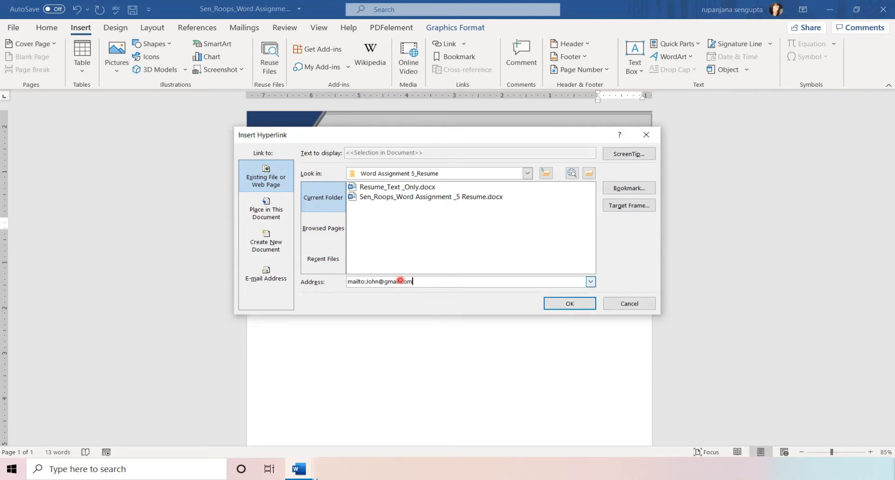
click(570, 303)
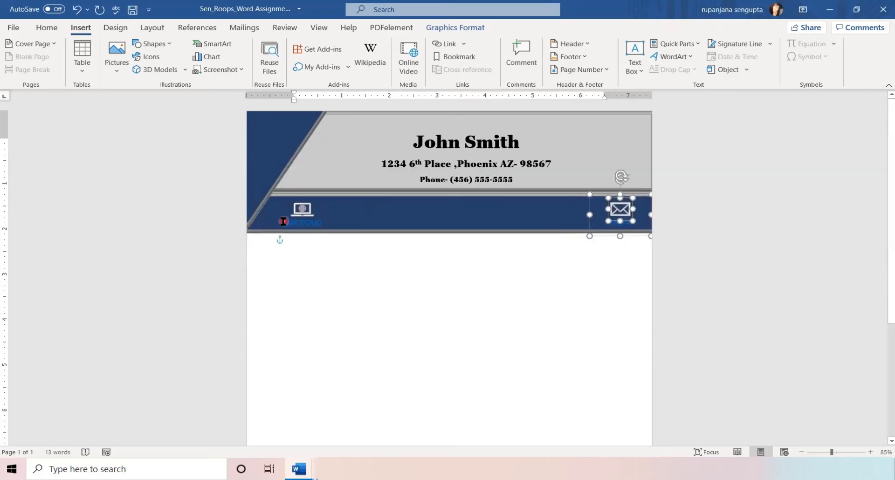
drag(281, 222, 328, 223)
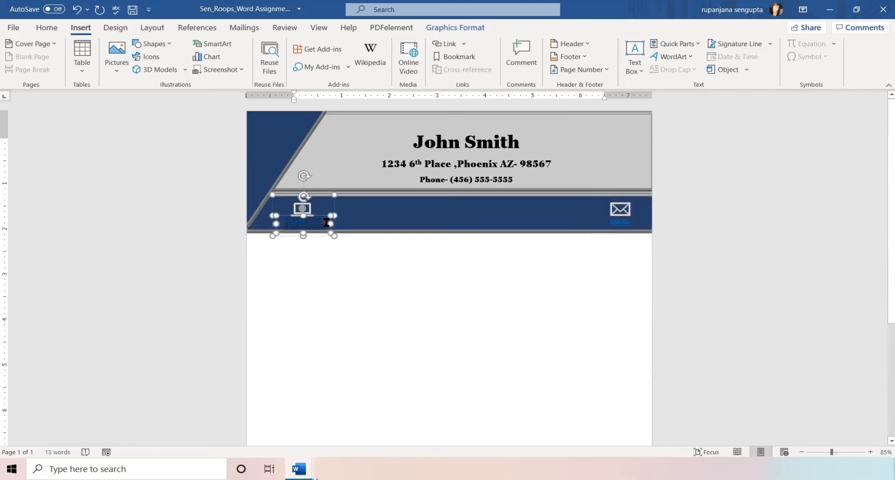
Set the font color of the PORTFOLIO and EMAIL banner labels to white.
click(46, 27)
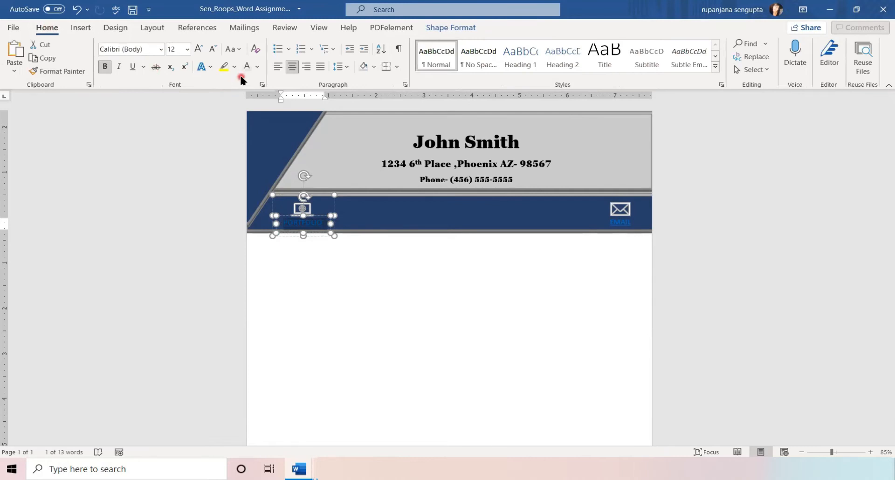
click(246, 67)
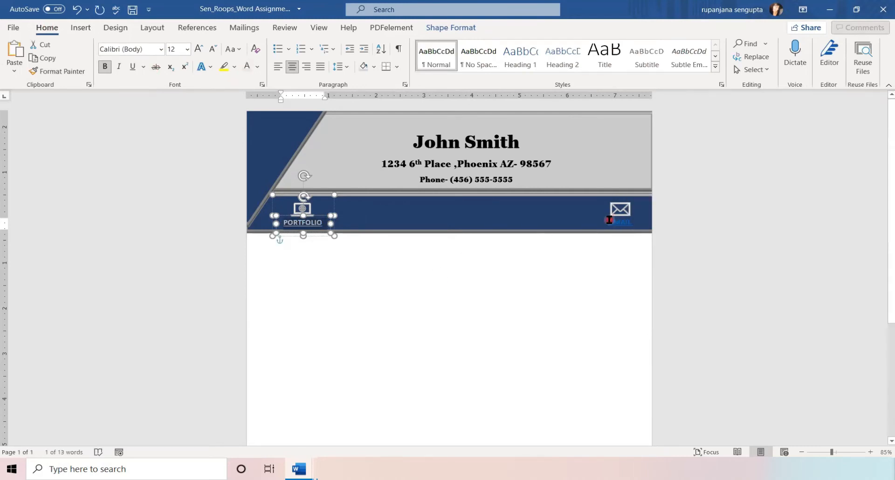
drag(609, 220, 638, 220)
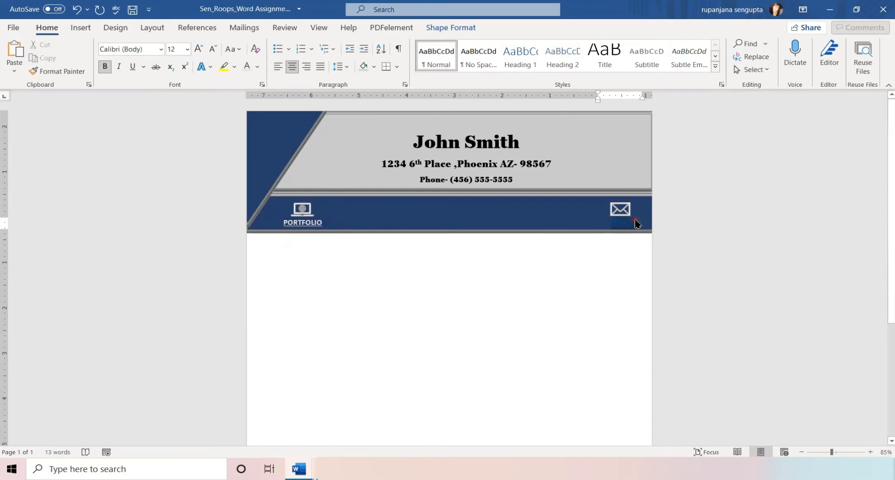
click(250, 70)
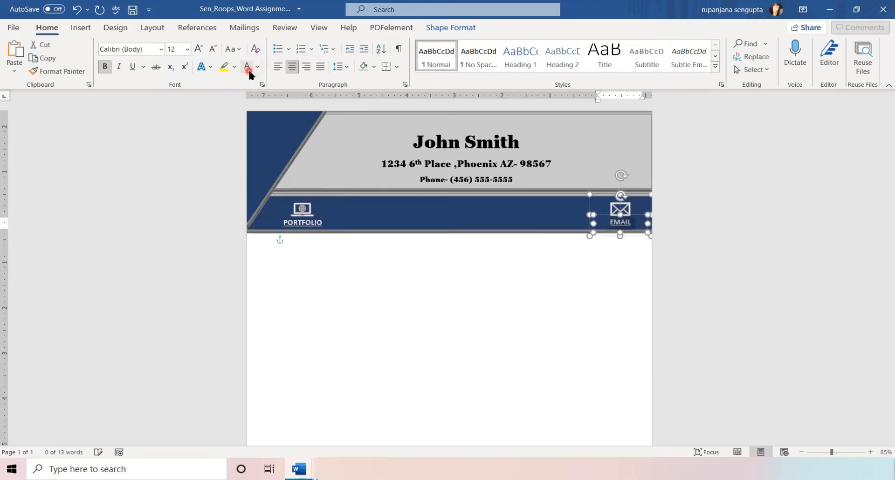
click(508, 258)
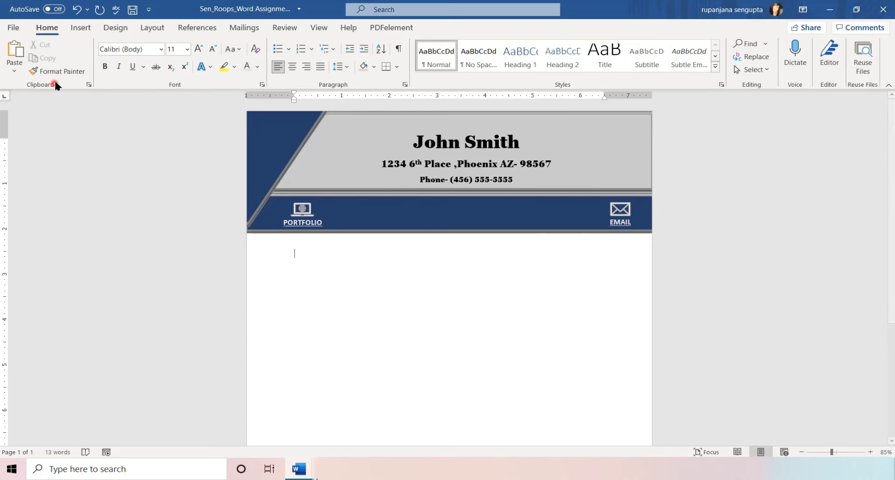
click(84, 31)
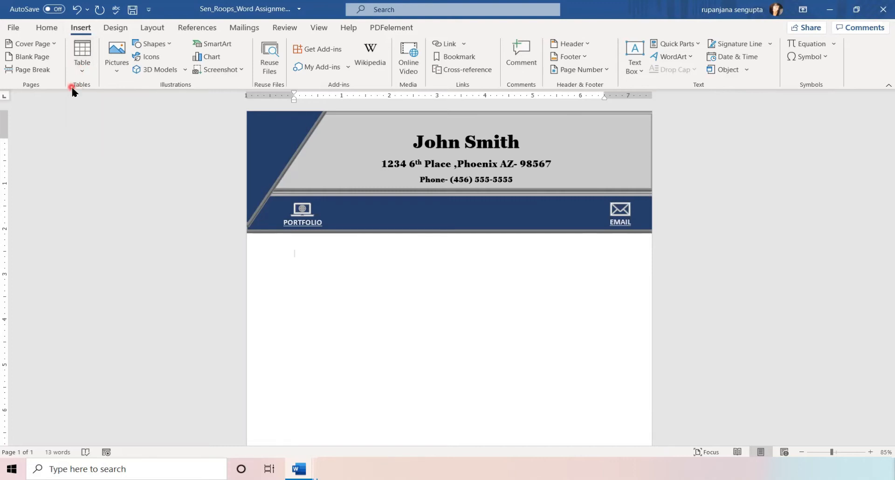
Insert a table with 2 columns and 3 rows into the body via Insert Table.
click(82, 72)
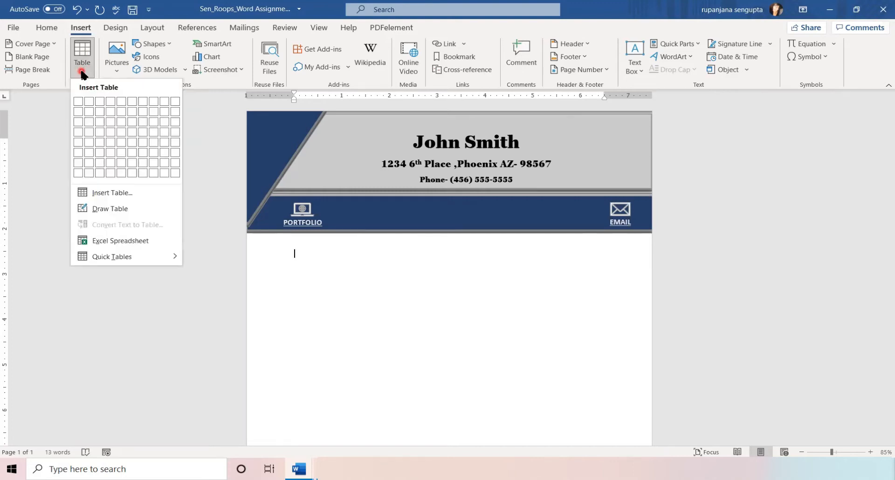
click(98, 196)
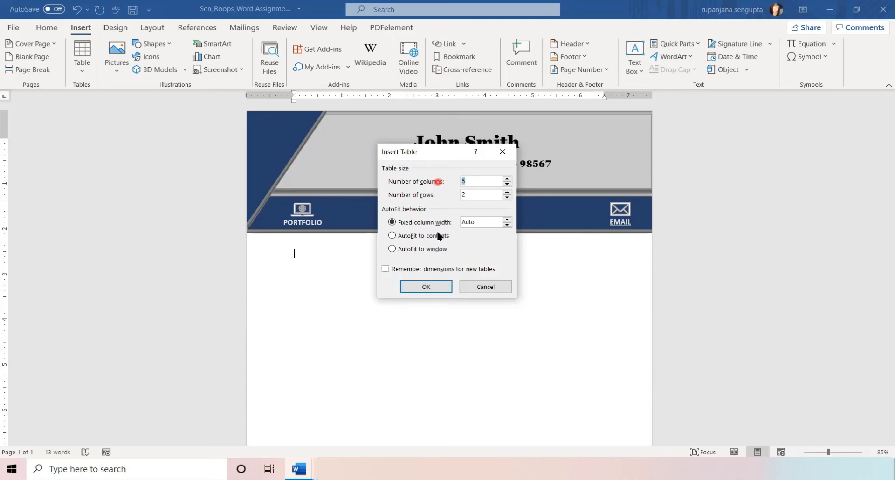
text(2)
click(483, 195)
click(445, 195)
text(3)
click(422, 290)
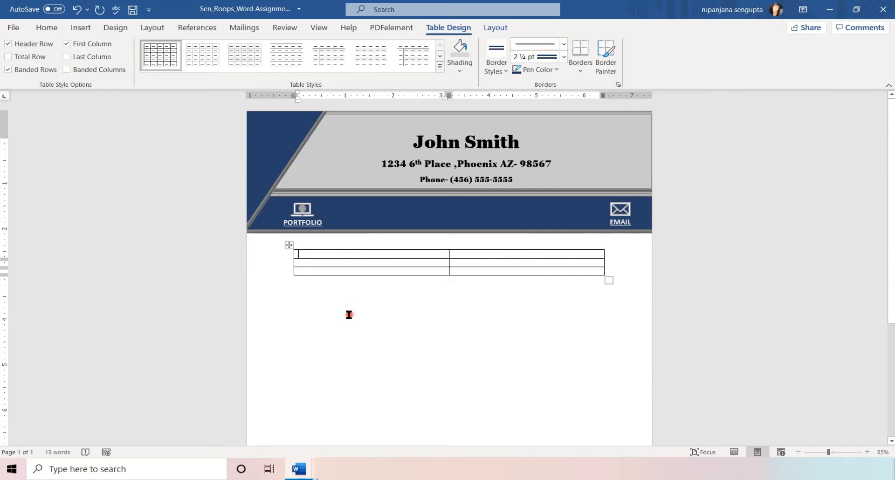
Type OBJECTIVE in the first table cell, compare with the reference resume, and move right.
text(OB)
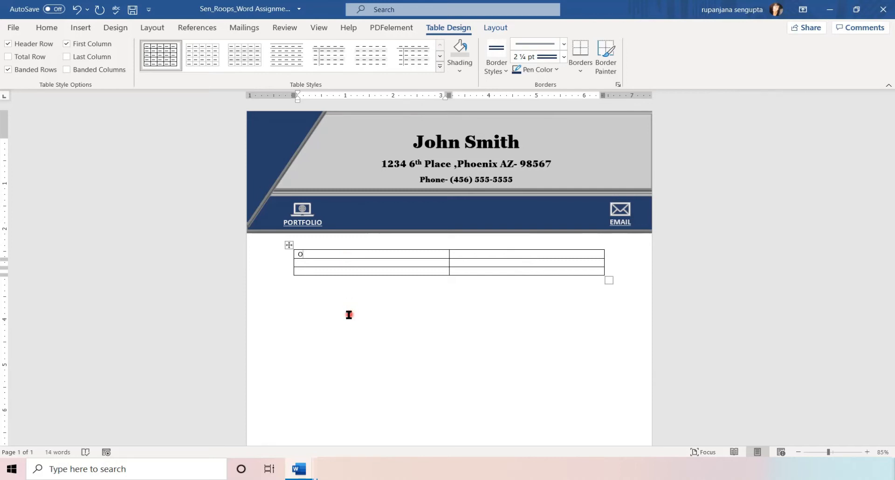
text(JECTIVE)
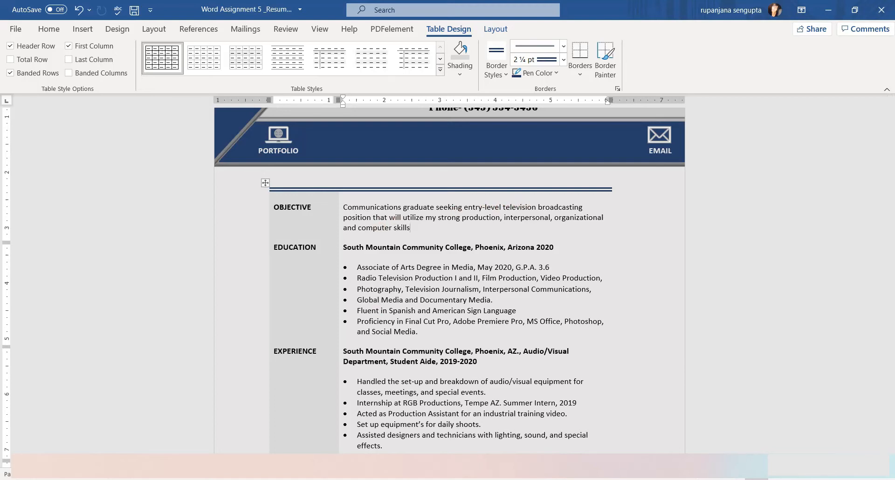
key(alt+Tab)
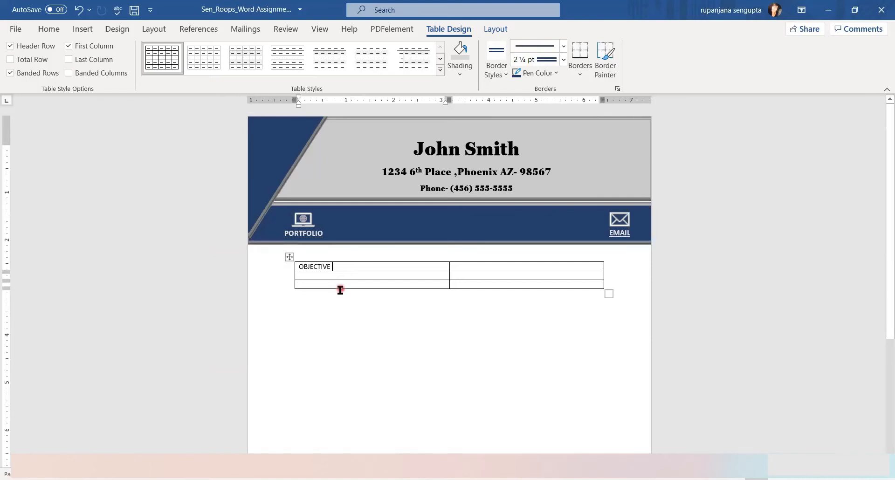
key(Tab)
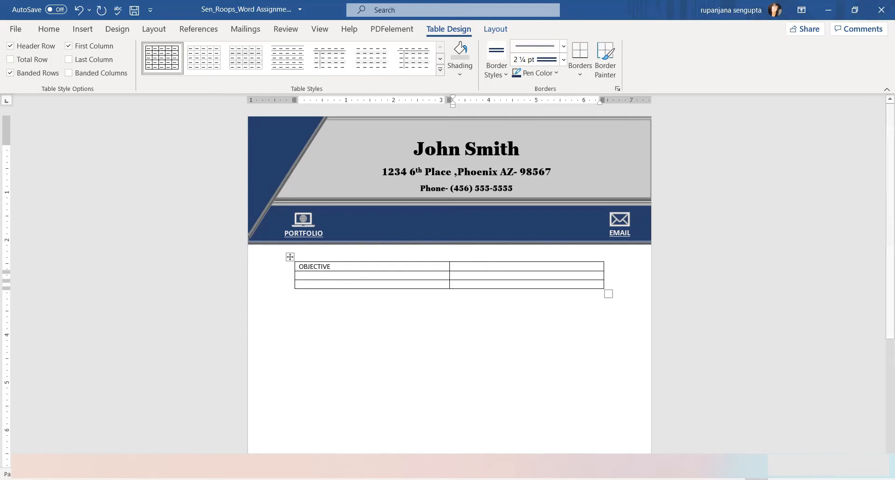
Type the objective 'Communication graduate seeking entry level television broadcasting position that will…' beside OBJECTIVE.
scroll(398, 408, up, 10)
text(C)
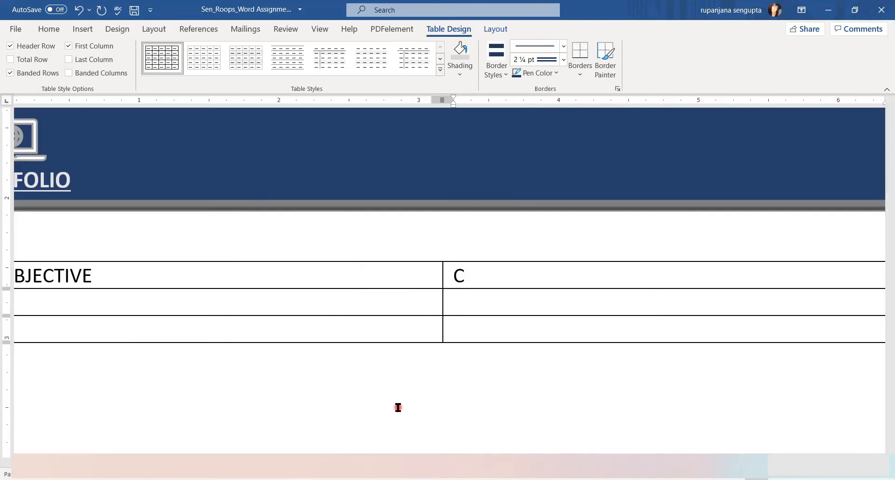
text(ommunication graduate)
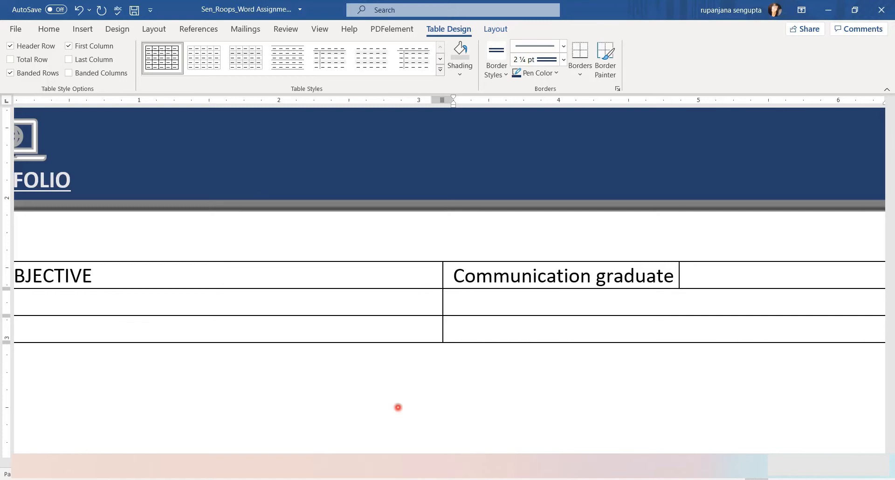
text( seeking entry level television broadcasting)
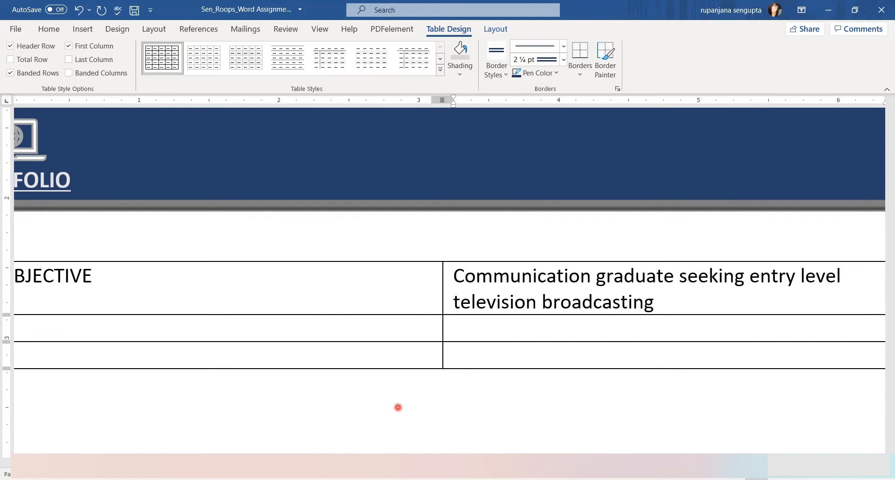
text( position that will)
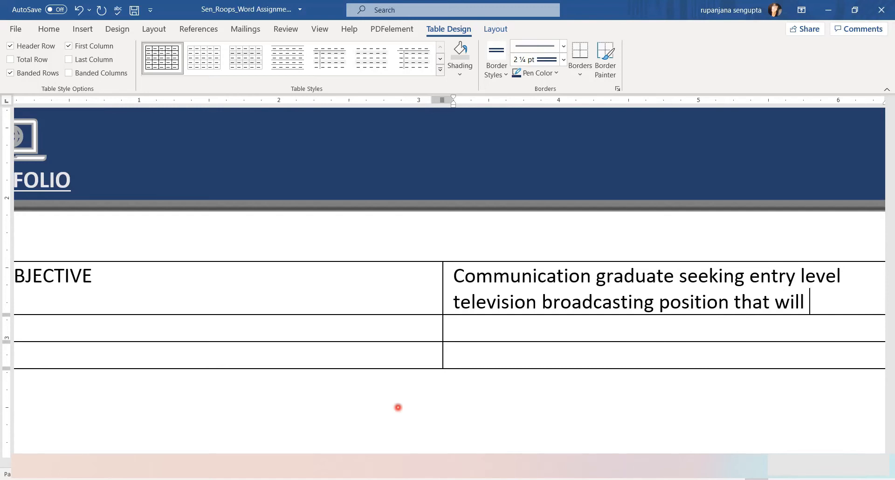
text( utilize my)
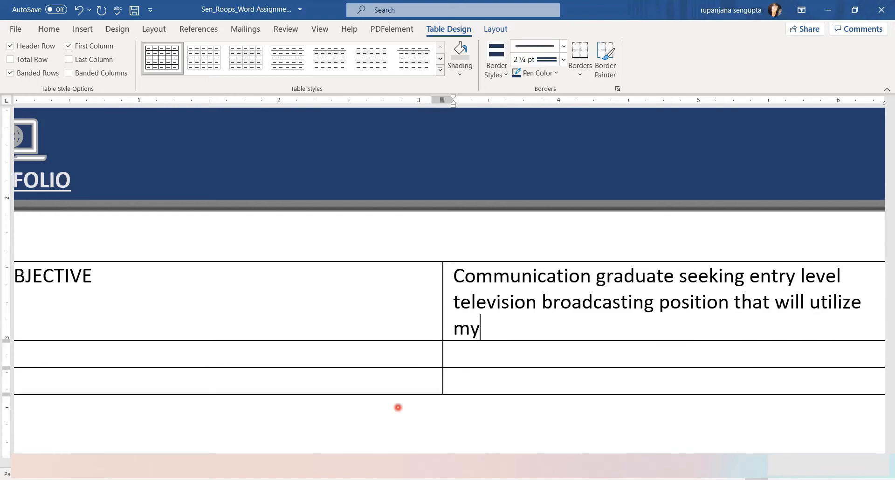
text( strong production, interpersonal, )
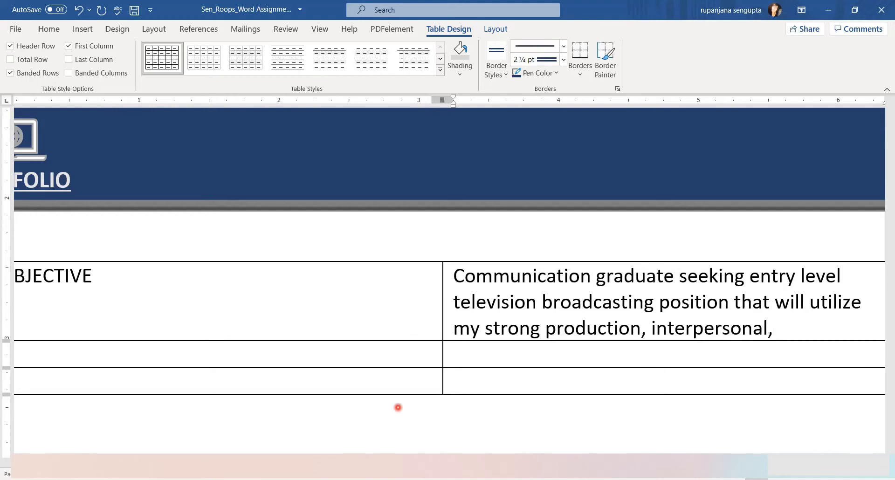
text(organizational and )
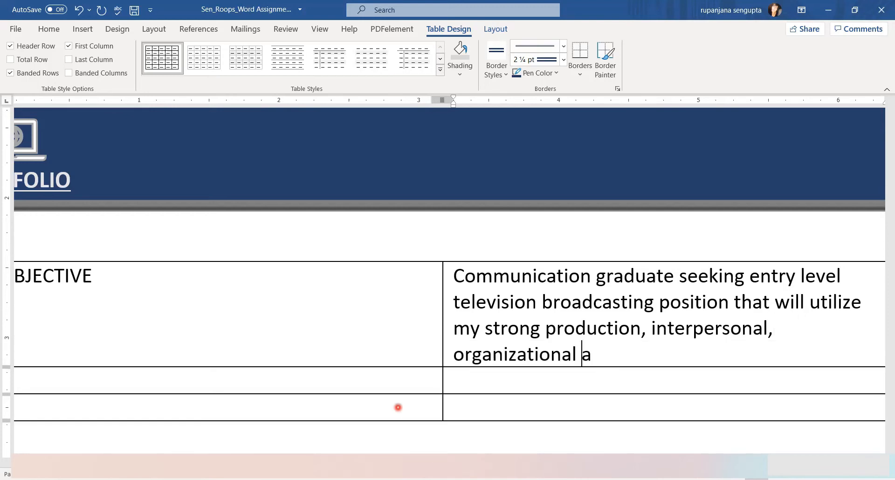
text(computer skills.)
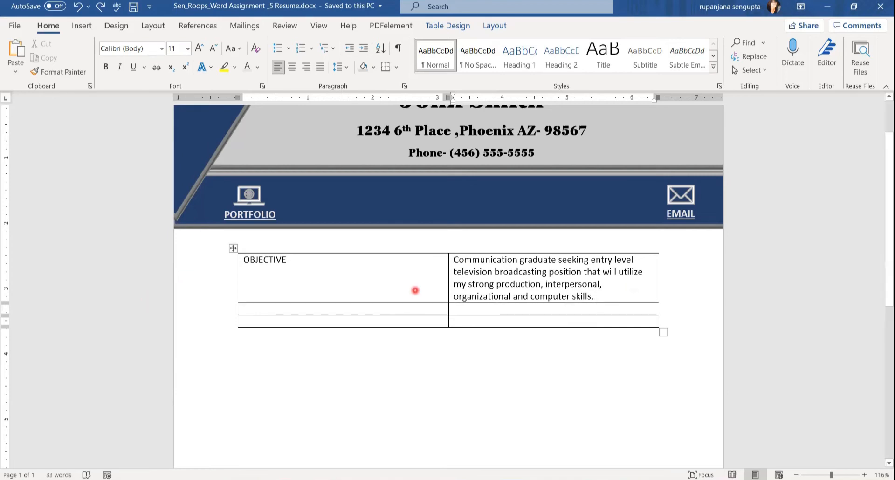
mouse_move(299, 479)
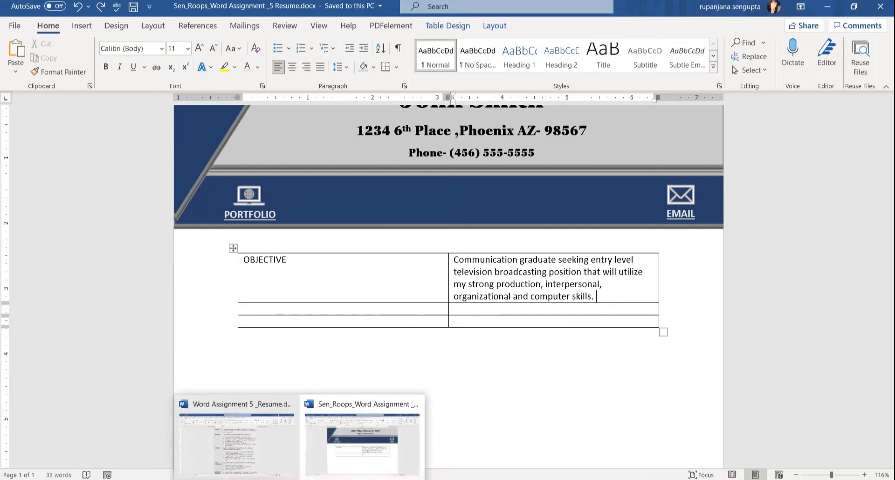
click(236, 454)
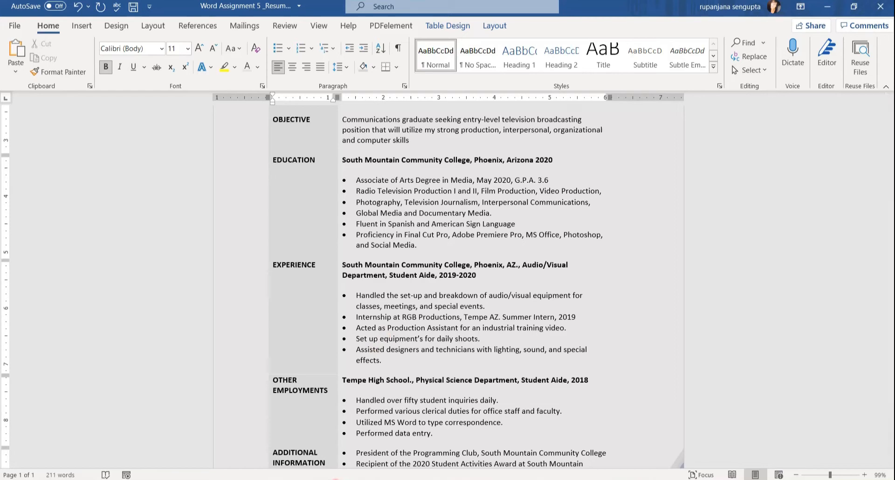
mouse_move(299, 479)
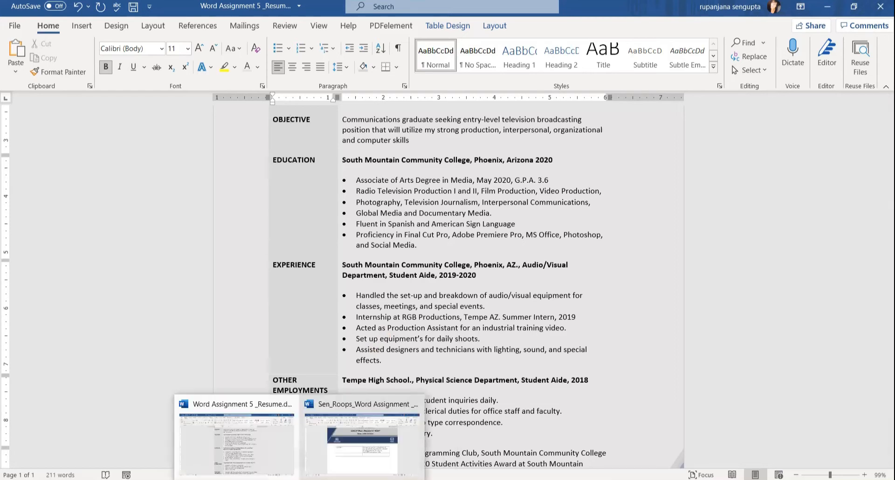
click(386, 463)
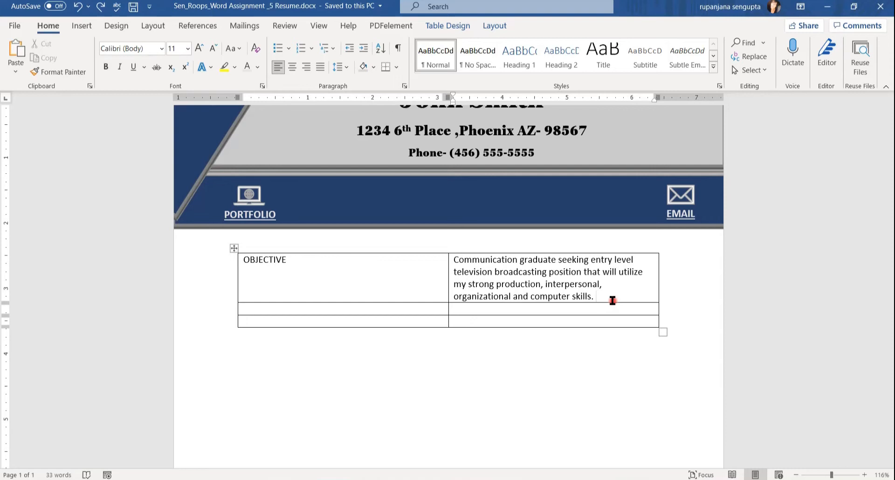
key(Tab)
Enter the row labels Education, Experience and Other Employment, adding a new row after the last.
text(Education)
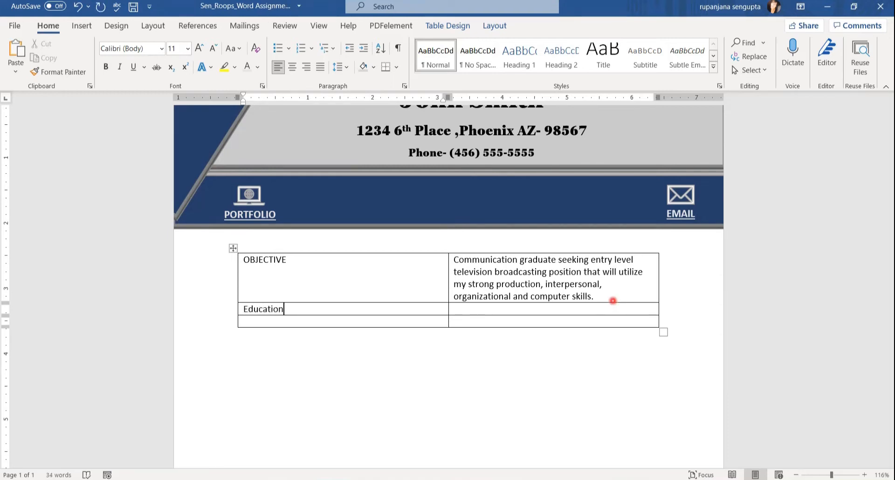
key(Tab)
key(Tab)
text(Experience)
key(Tab)
key(Tab)
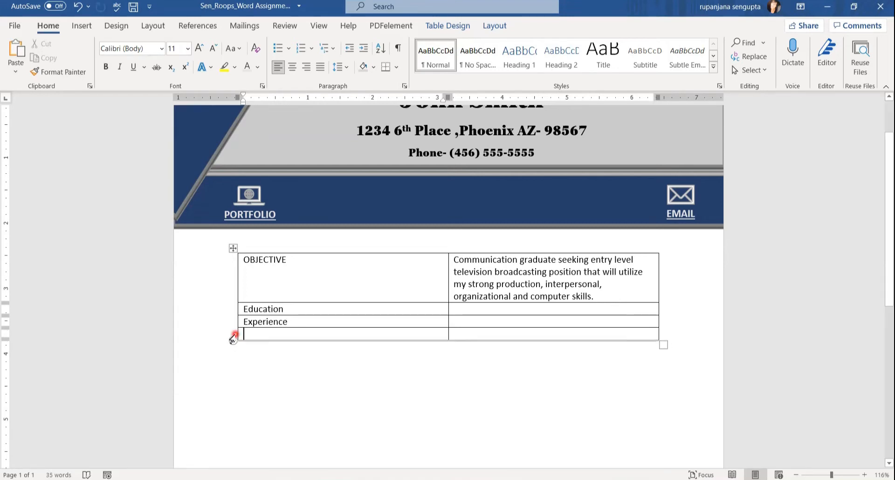
text(Other Employment)
key(Tab)
key(Tab)
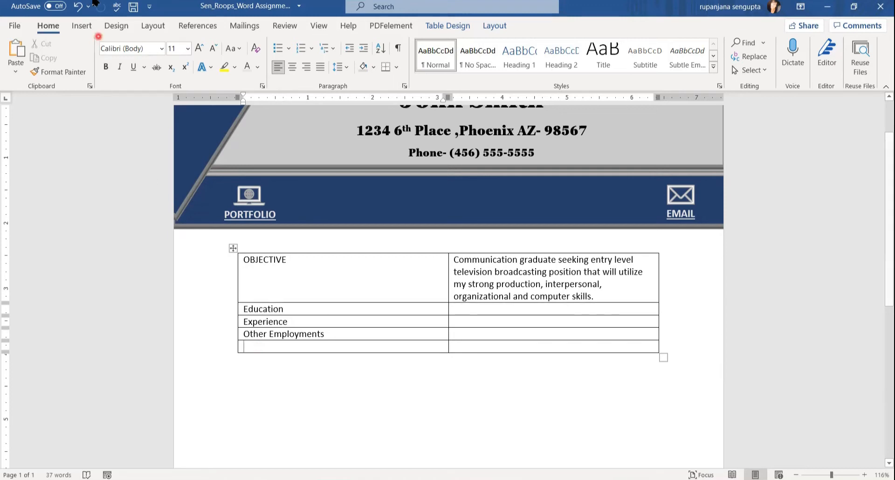
Remove the extra empty fifth row from the bottom of the table.
click(77, 7)
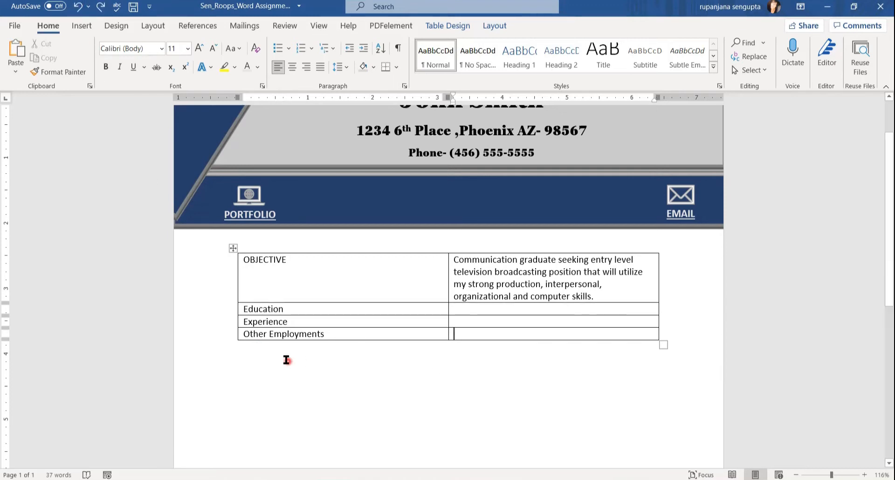
mouse_move(235, 340)
click(232, 341)
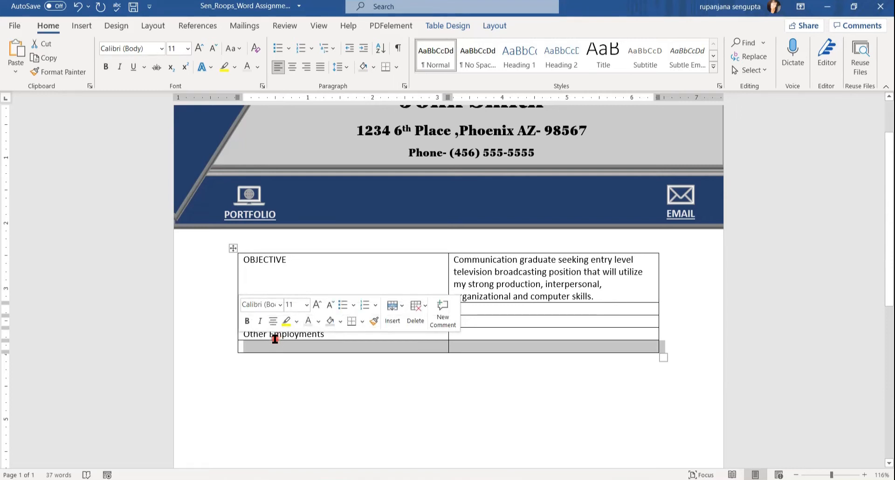
click(76, 6)
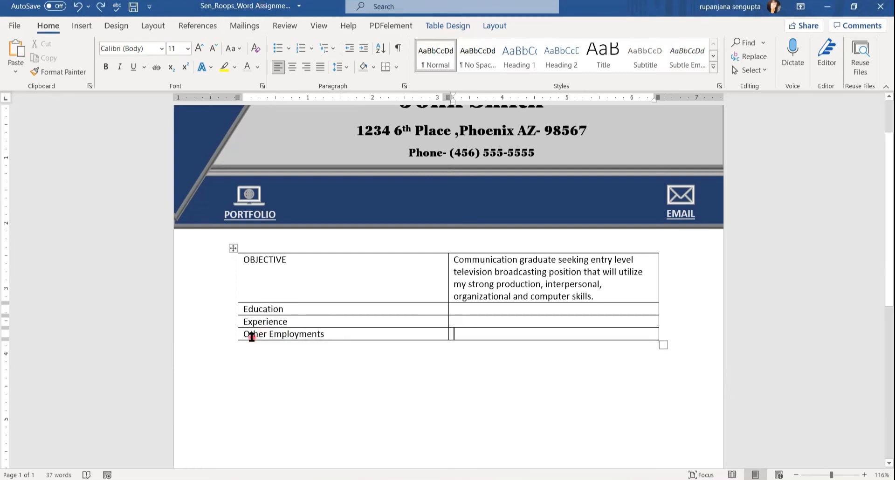
Insert a row below Other Employments and label it Additional Information.
right_click(252, 335)
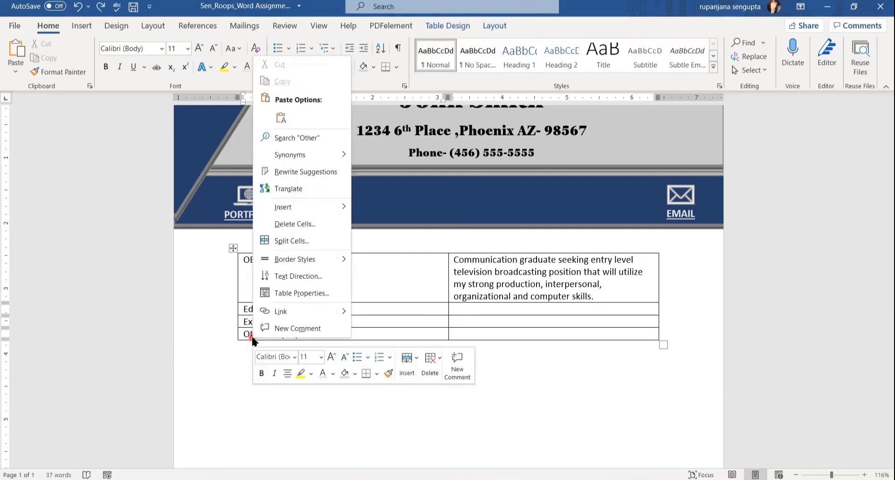
mouse_move(270, 207)
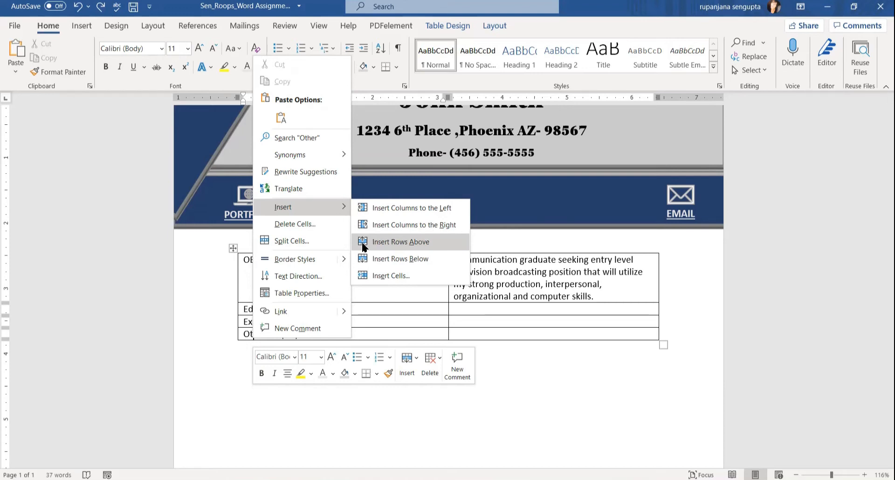
click(363, 261)
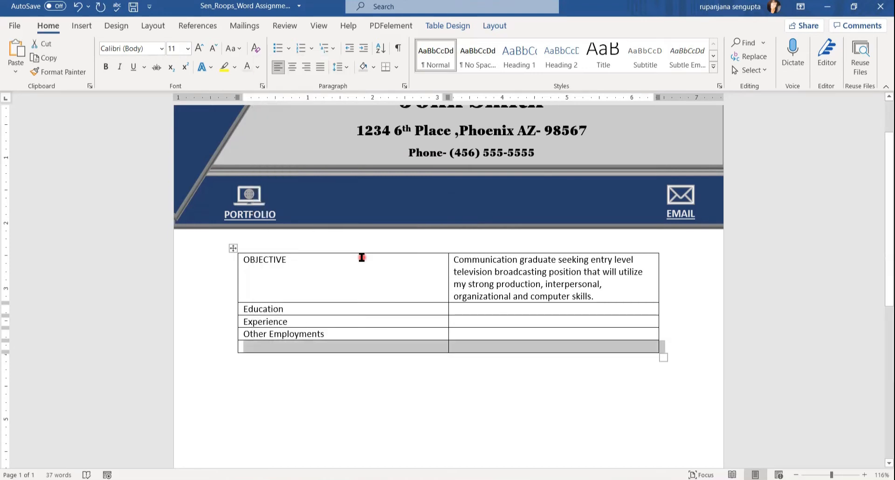
click(259, 349)
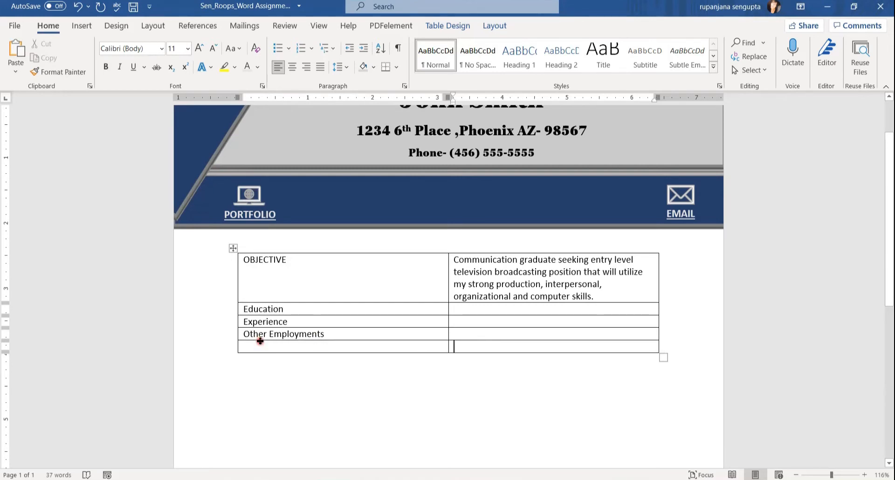
key(Tab)
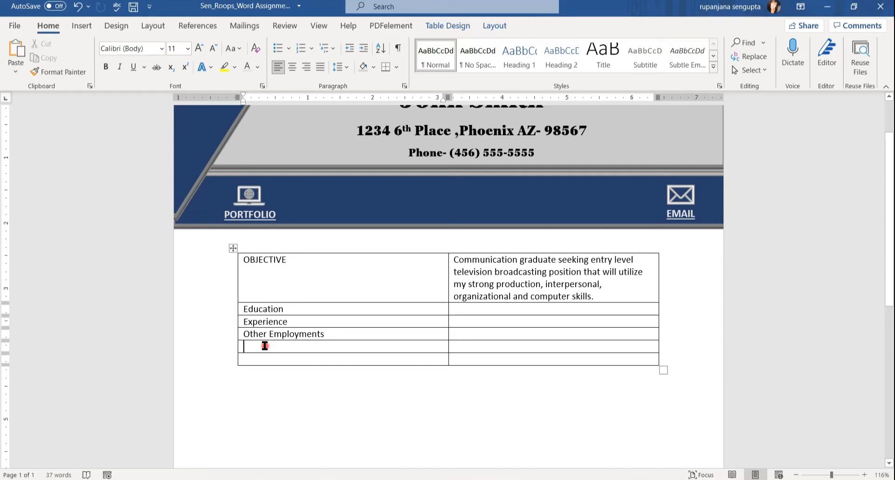
text(Additional Information)
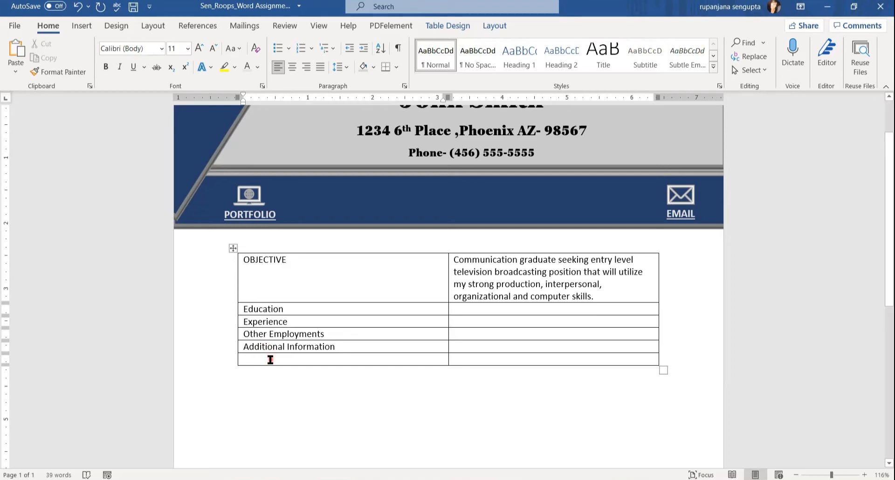
Delete the leftover empty last row with Delete Cells > Delete entire row.
click(273, 357)
right_click(272, 357)
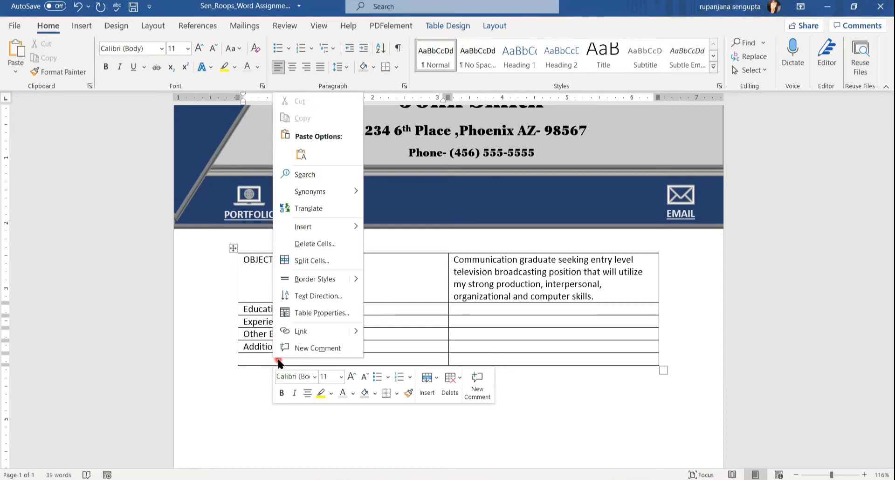
click(309, 243)
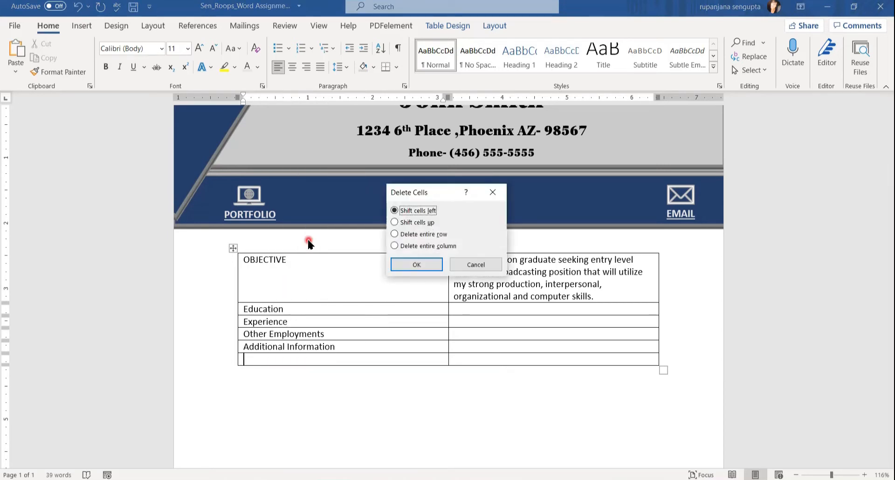
click(395, 235)
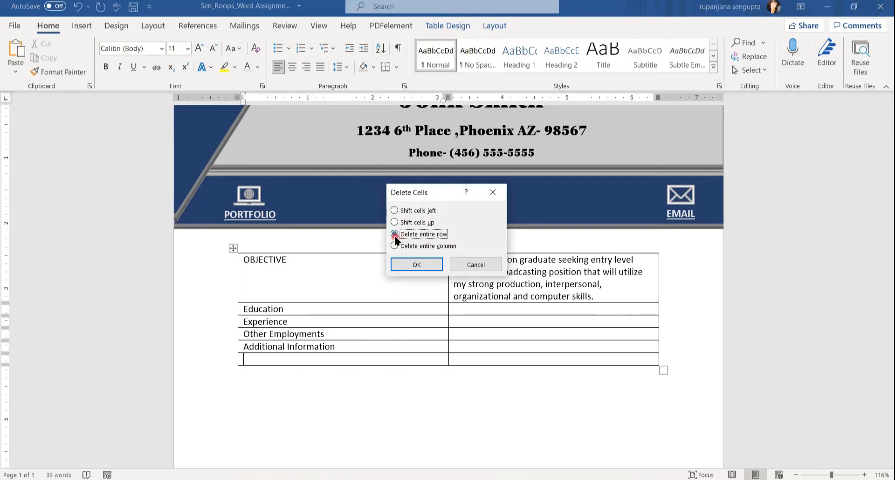
click(406, 264)
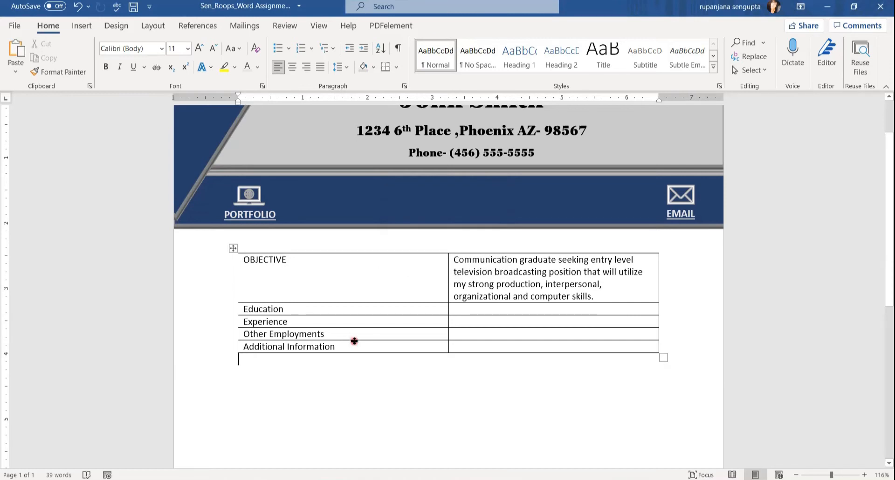
click(256, 364)
Change the labels Education through Additional Information to UPPERCASE.
drag(261, 323, 330, 345)
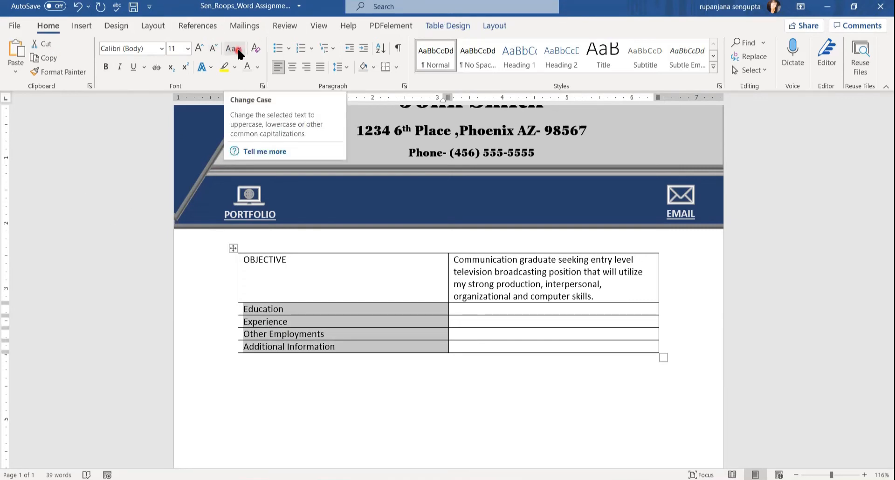
click(238, 52)
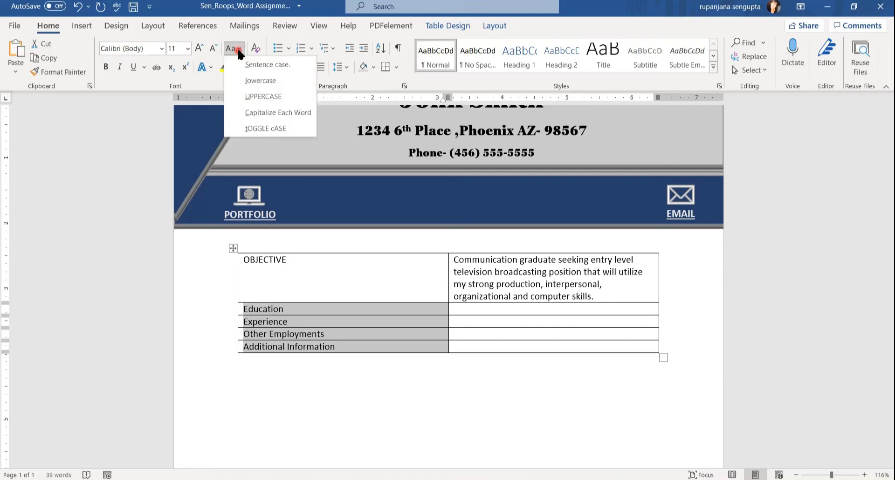
click(243, 97)
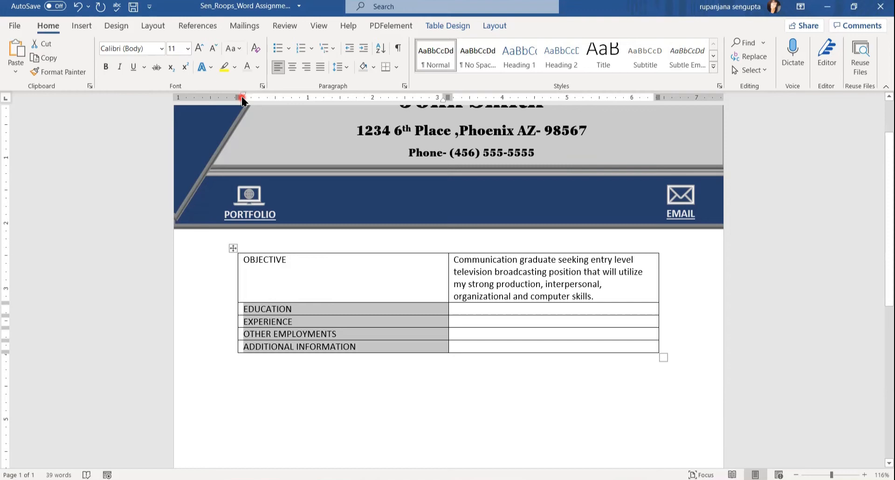
click(256, 322)
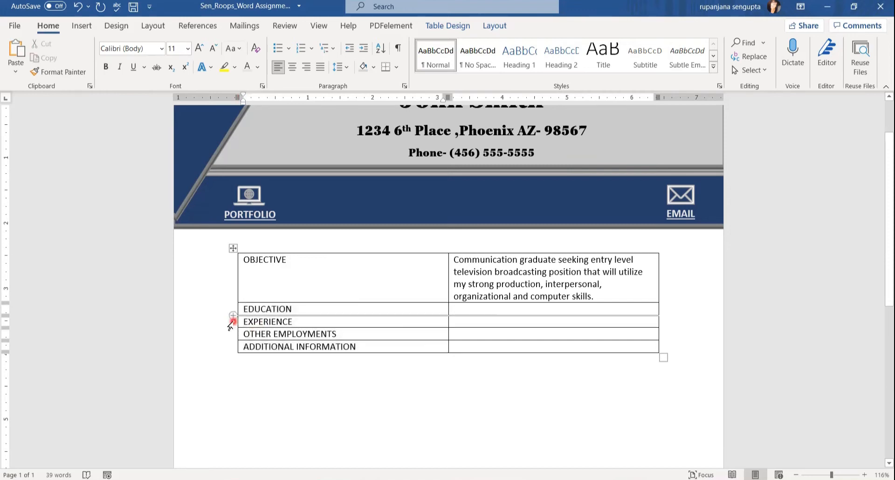
Bold OBJECTIVE and copy that bold onto EDUCATION through ADDITIONAL INFORMATION with Format Painter.
click(245, 260)
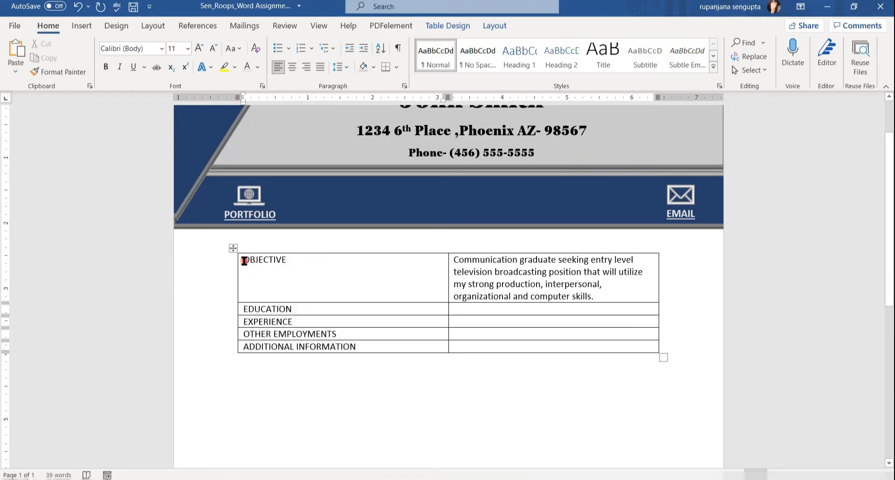
double_click(276, 260)
click(106, 68)
click(60, 74)
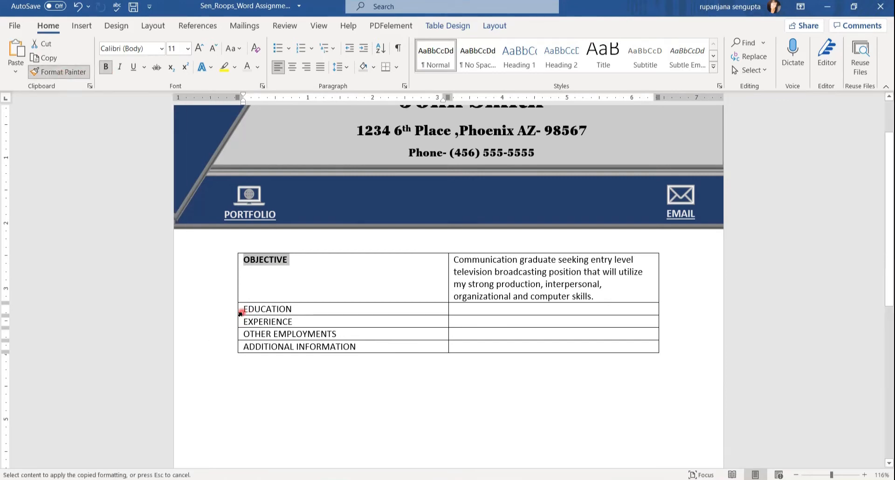
drag(242, 311, 298, 346)
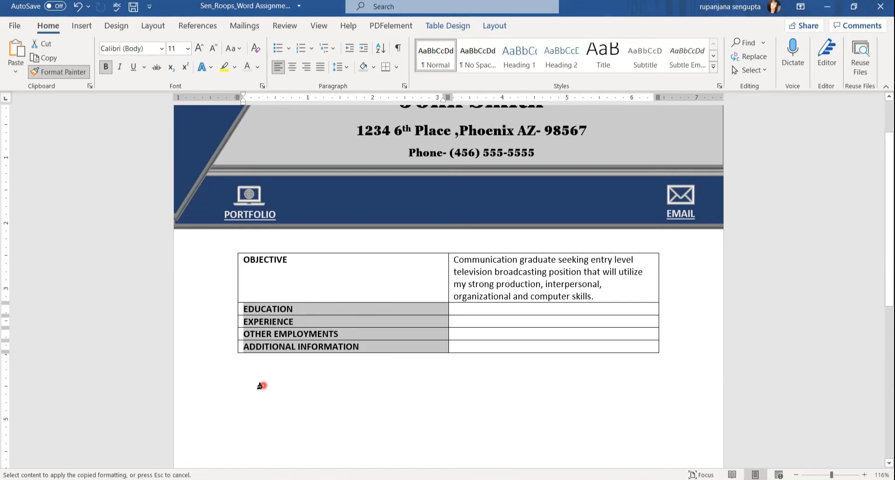
click(260, 386)
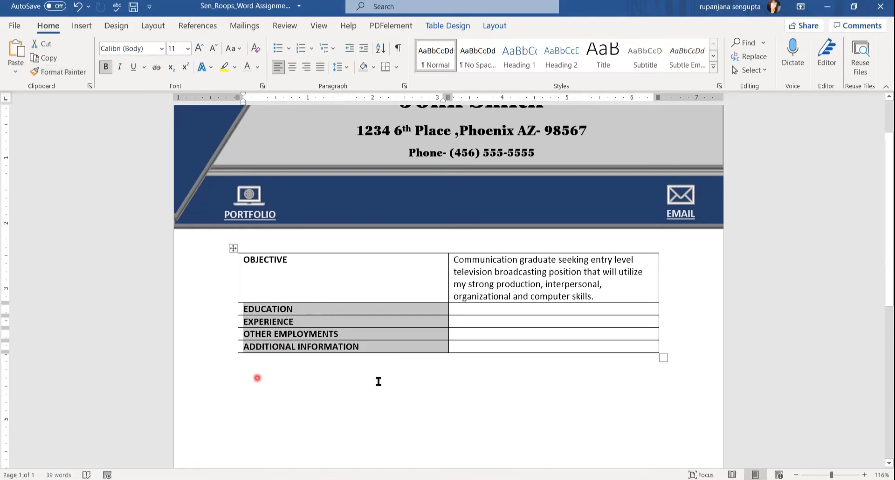
click(376, 382)
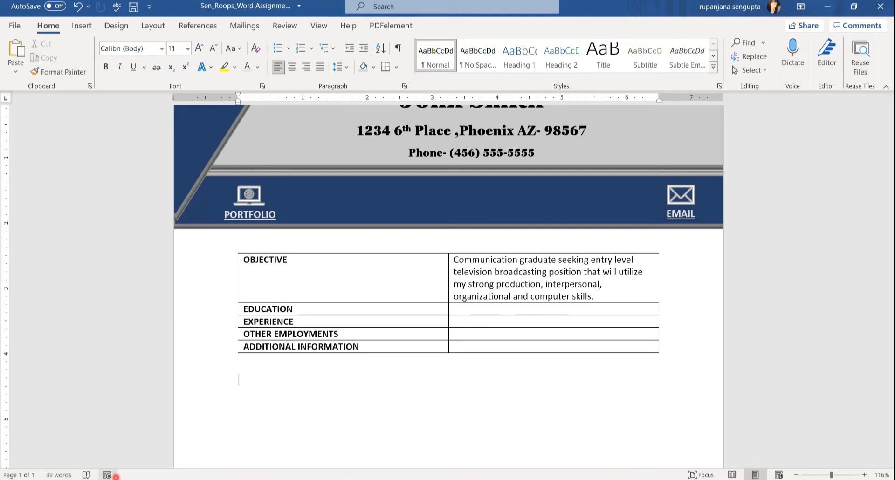
click(112, 479)
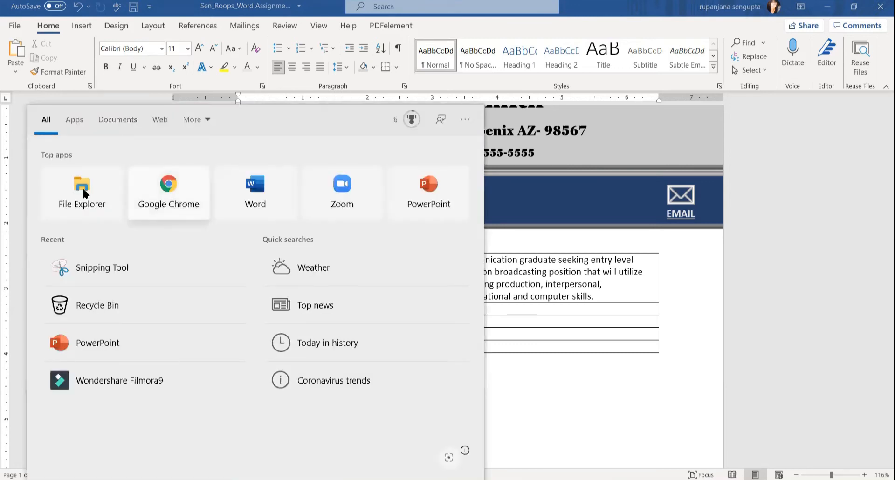
Browse Documents > WORD ASSIGNMENTS > Word Assignment 5_Resume and open Resume_RawText _Only.docx.
click(83, 186)
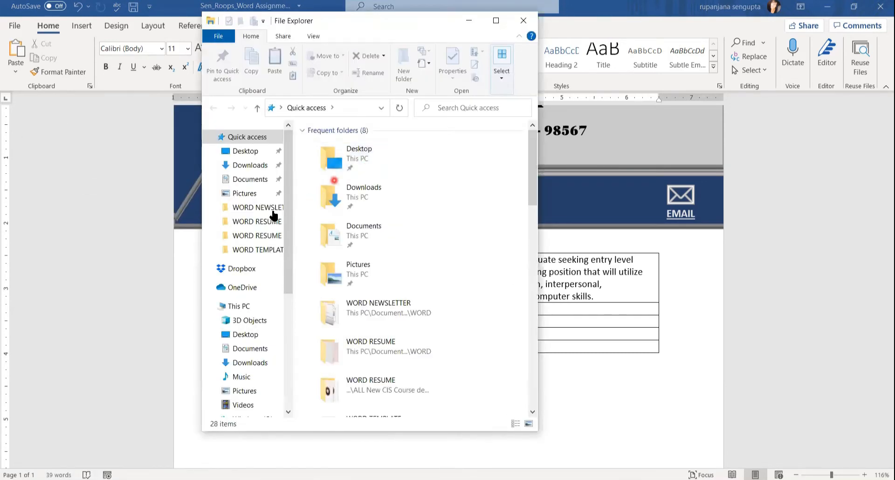
click(250, 180)
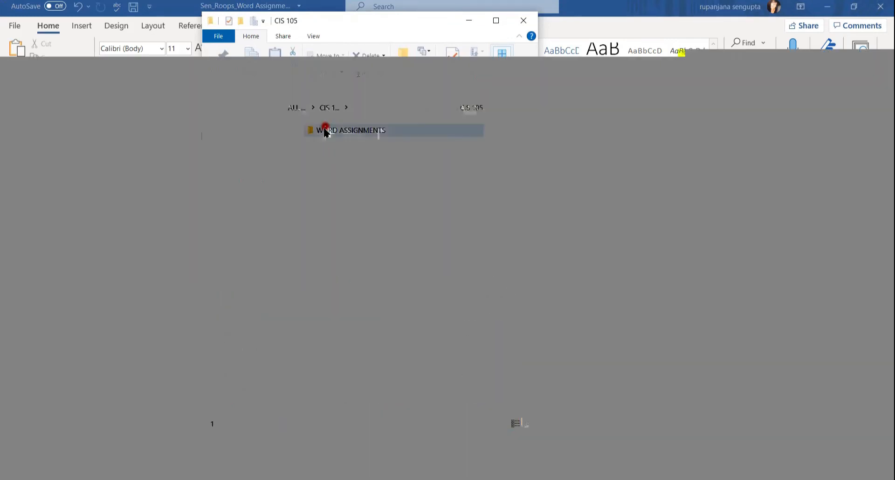
double_click(327, 131)
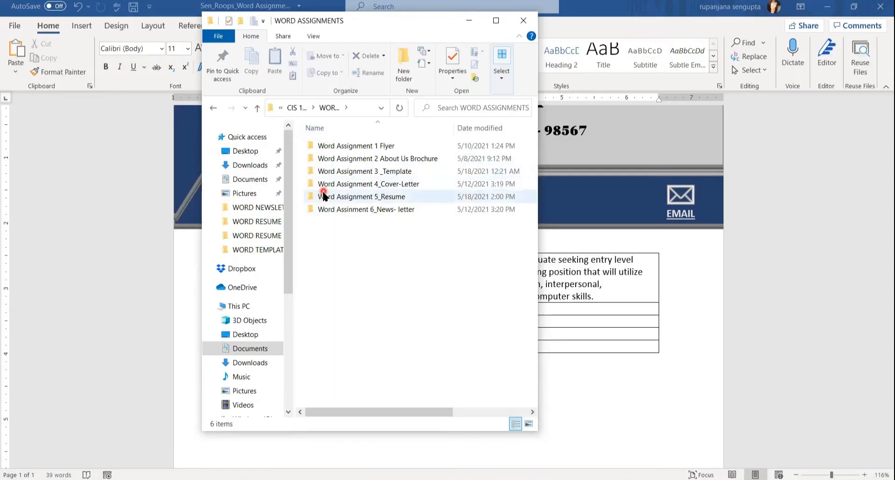
double_click(324, 196)
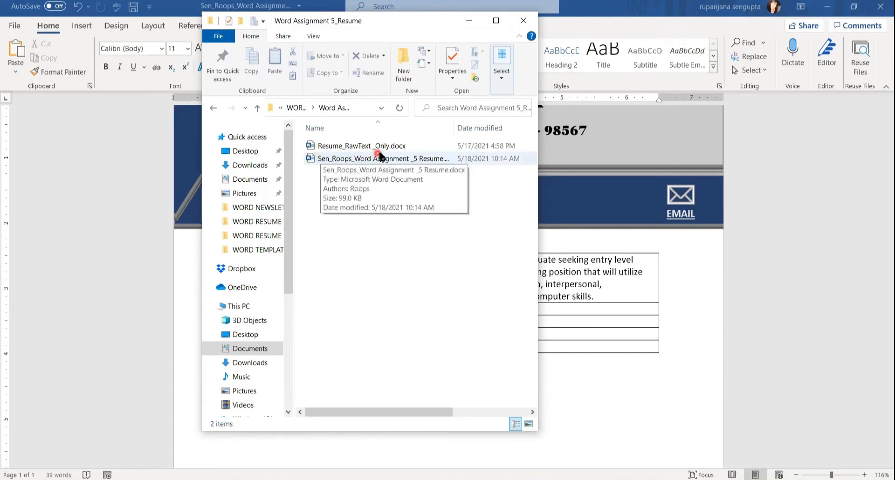
click(388, 148)
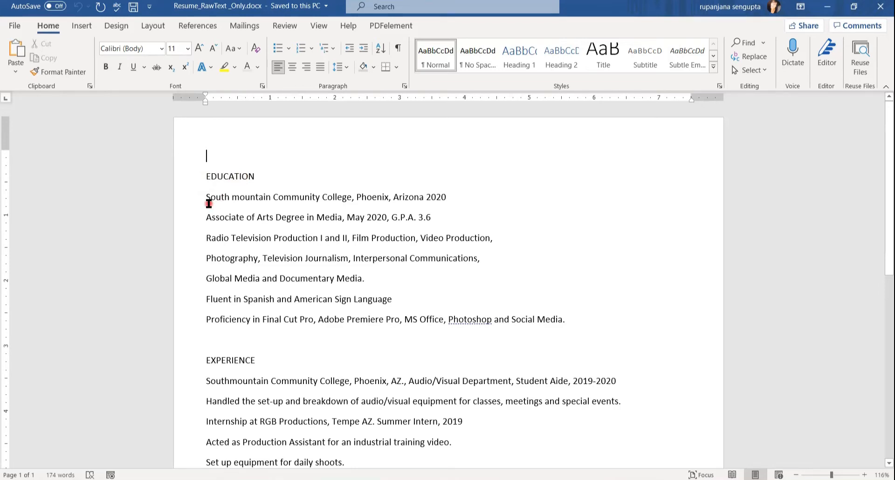
Paste the Education details, South Mountain through Social Media, into the cell beside EDUCATION.
drag(208, 202, 611, 323)
key(ctrl+c)
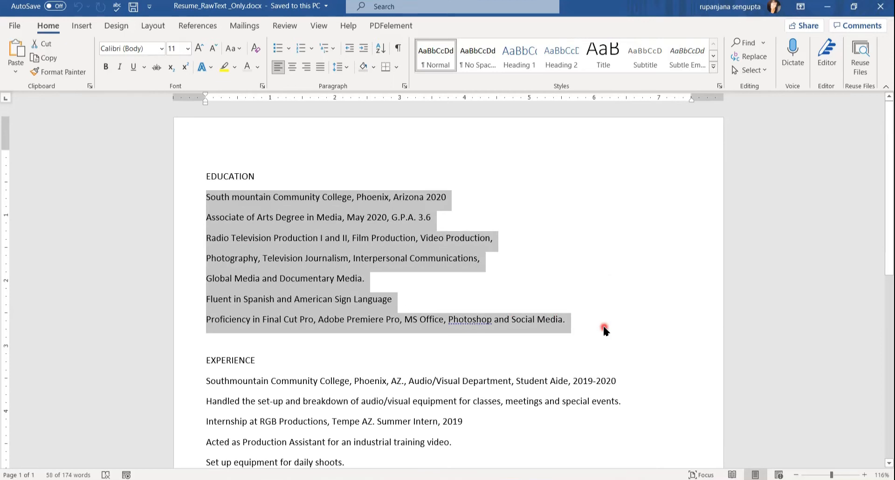
click(318, 470)
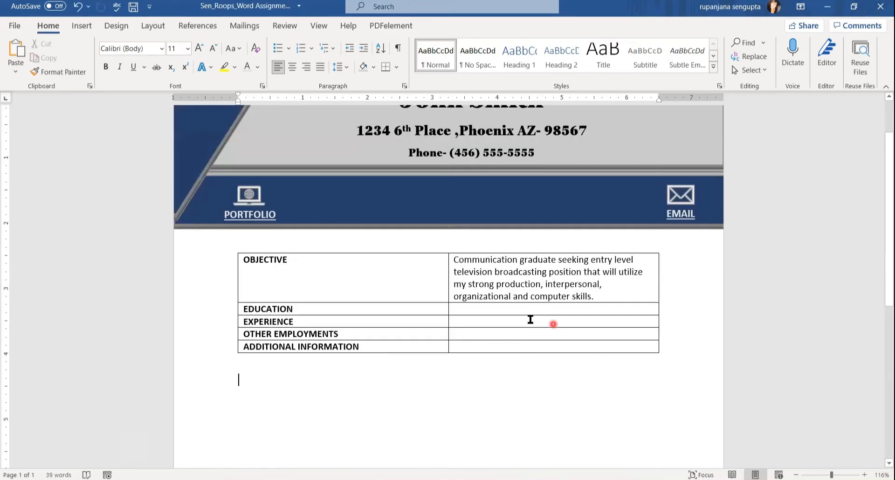
click(526, 313)
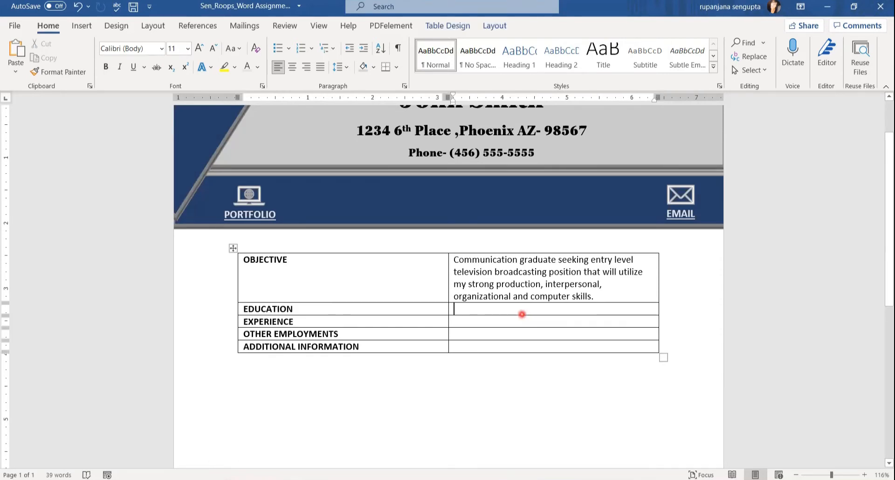
key(ctrl+v)
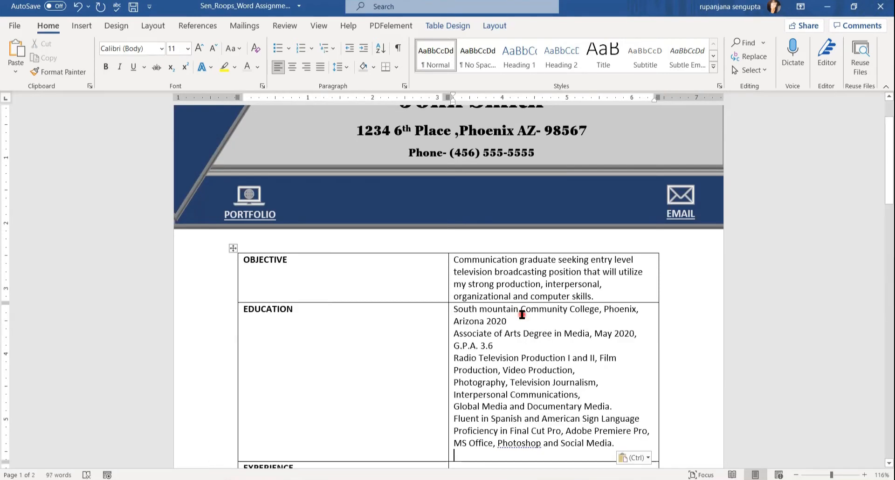
Paste the six EXPERIENCE detail lines into the Experience cell as plain text.
click(888, 183)
drag(888, 182, 887, 229)
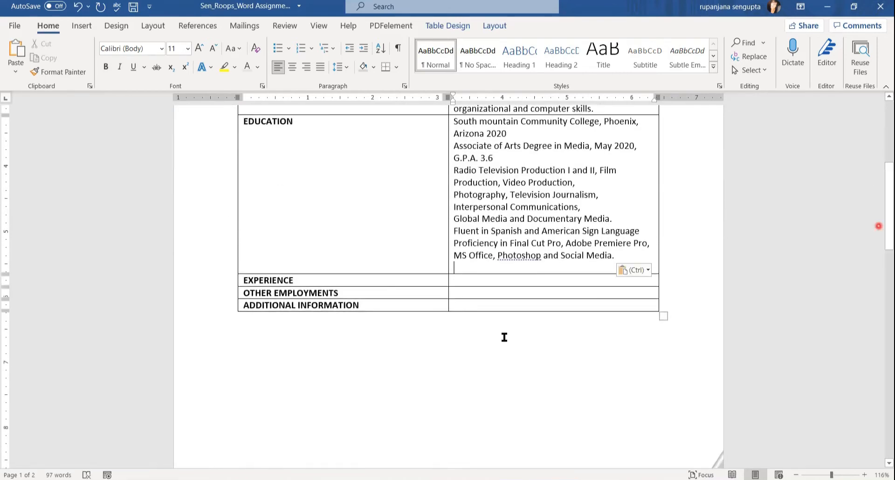
mouse_move(300, 479)
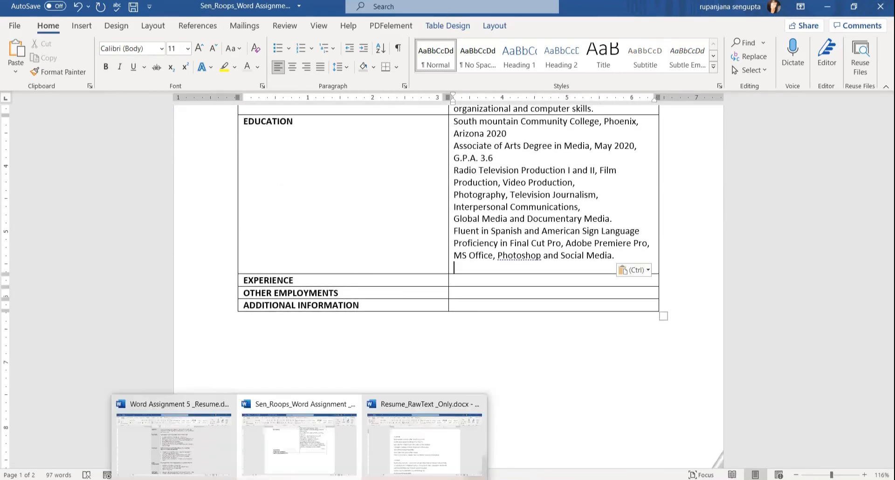
click(427, 448)
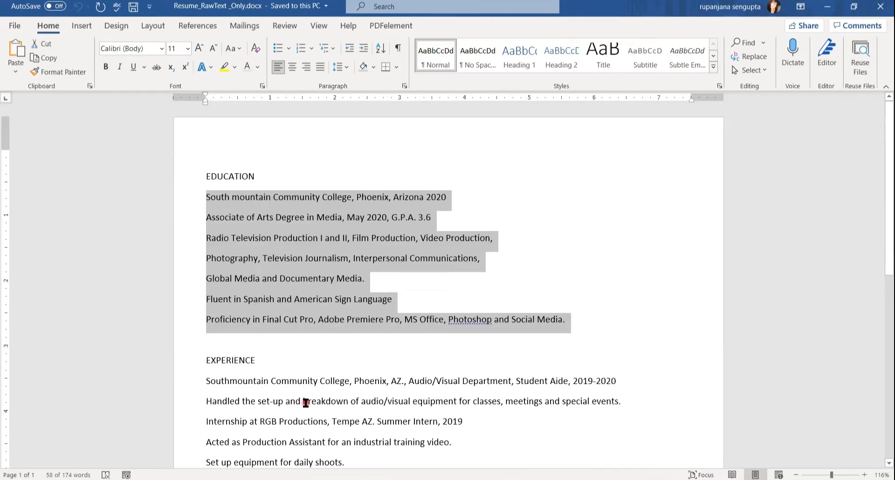
scroll(305, 402, down, 3)
triple_click(320, 229)
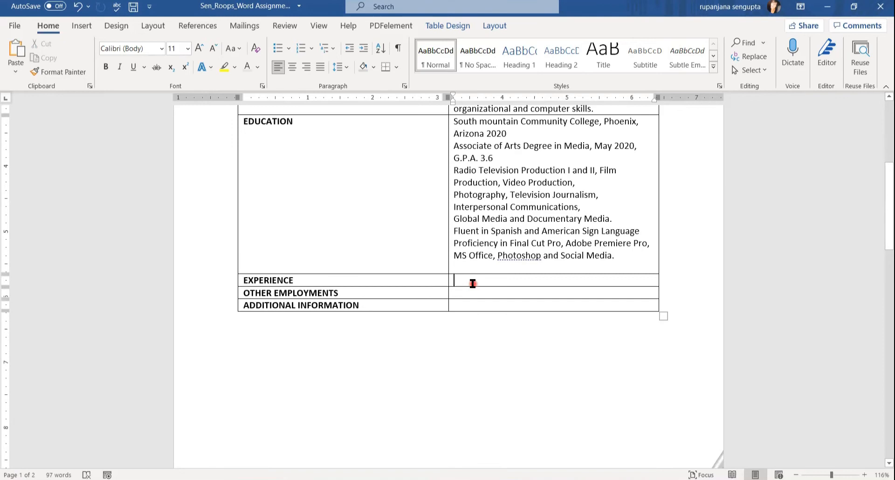
right_click(473, 282)
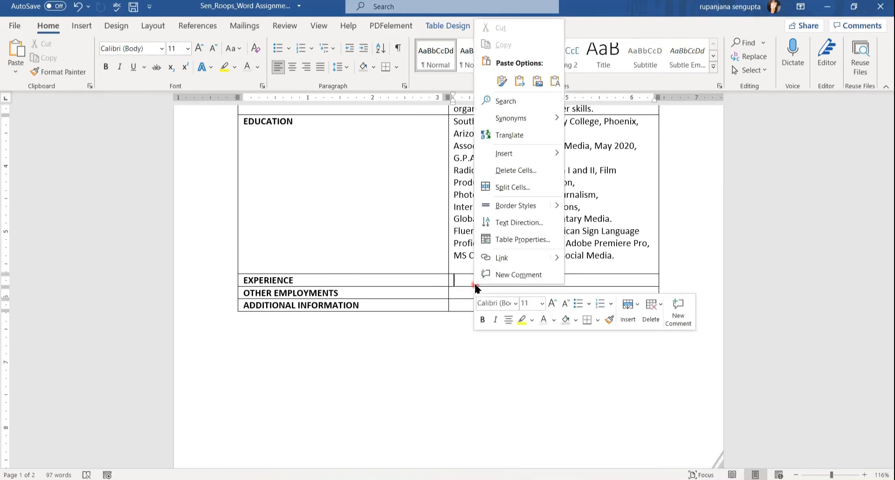
click(554, 81)
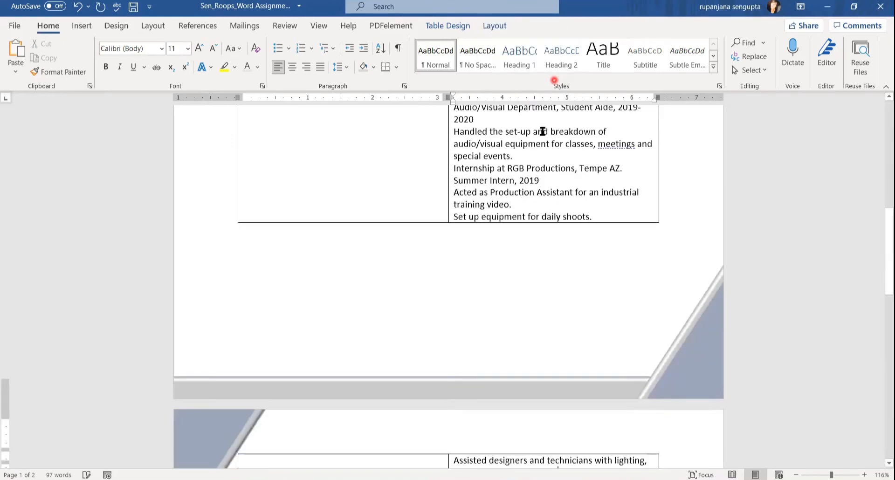
Copy the OTHER EMPLOYMENTS lines into their table cell using Keep Text Only.
click(485, 295)
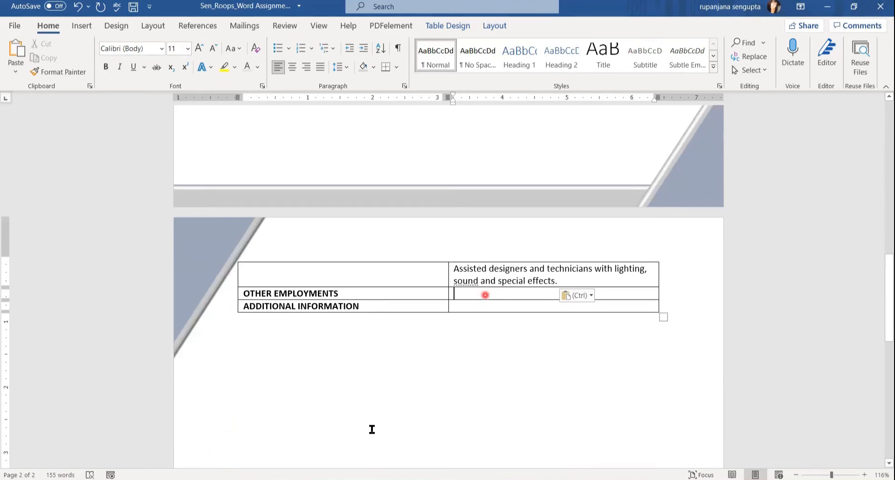
mouse_move(234, 457)
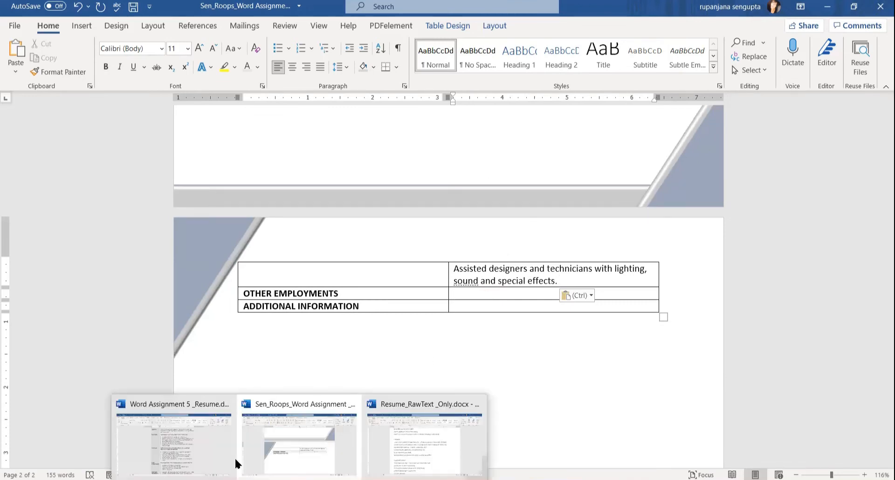
click(404, 439)
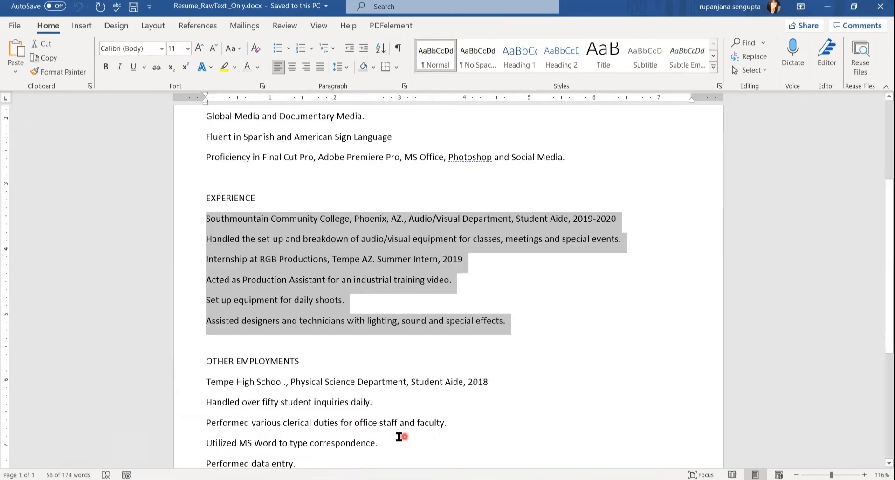
scroll(334, 436, down, 3)
drag(205, 252, 306, 344)
right_click(275, 271)
click(316, 292)
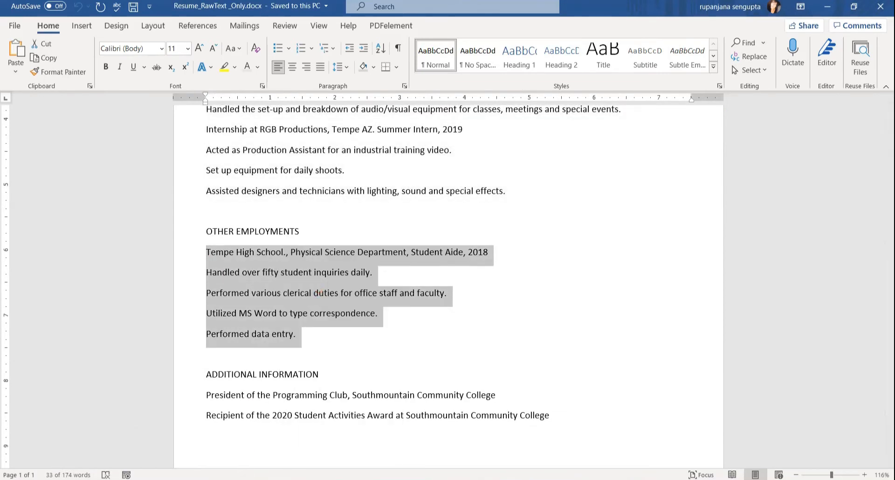
mouse_move(301, 478)
click(313, 445)
right_click(487, 295)
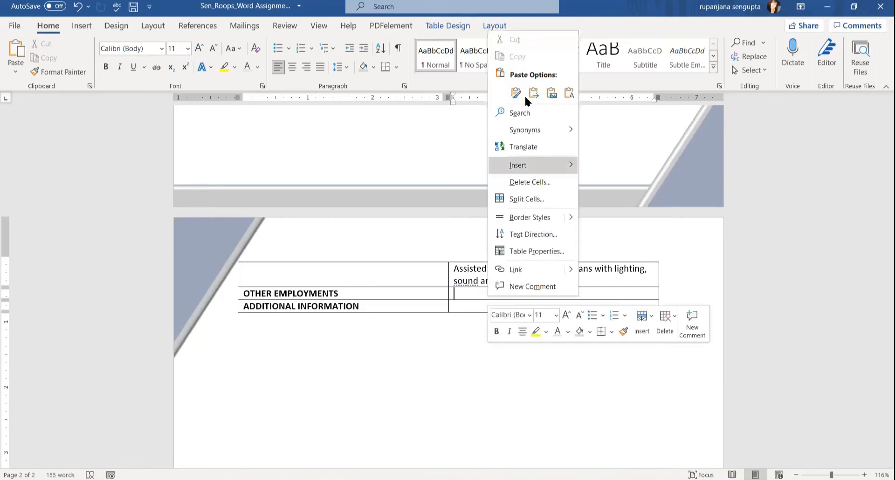
click(569, 93)
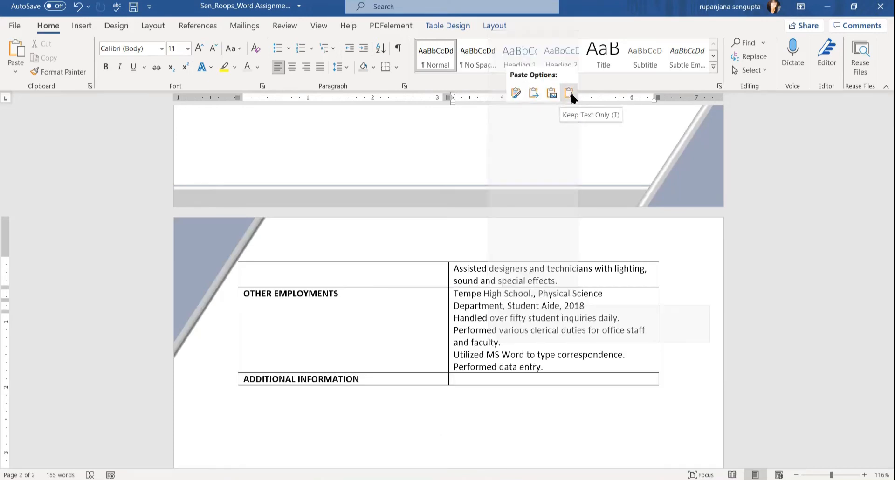
click(569, 93)
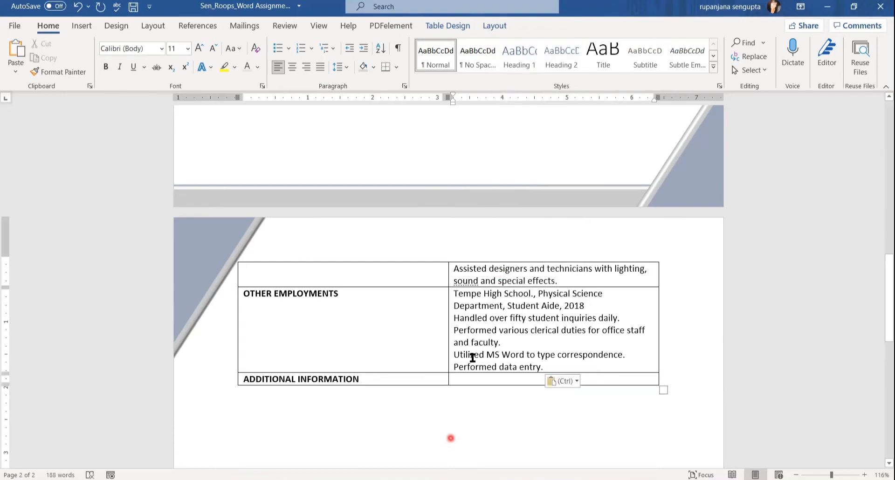
Paste the two additional information lines into the ADDITIONAL INFORMATION cell as plain text.
click(454, 379)
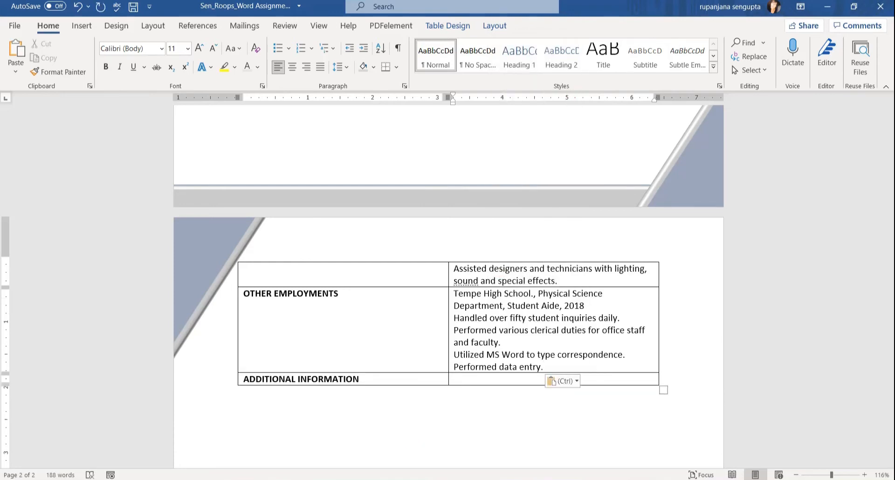
mouse_move(299, 479)
click(421, 445)
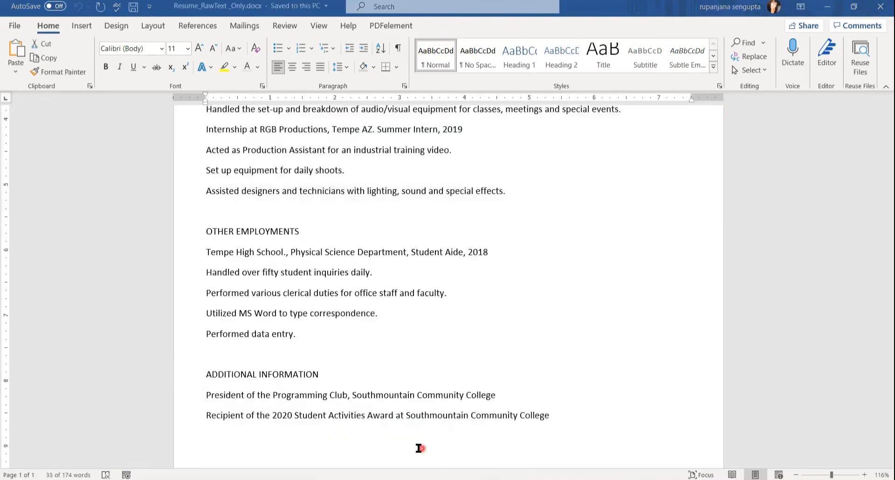
right_click(332, 399)
click(353, 221)
key(alt+Tab)
right_click(477, 379)
click(558, 173)
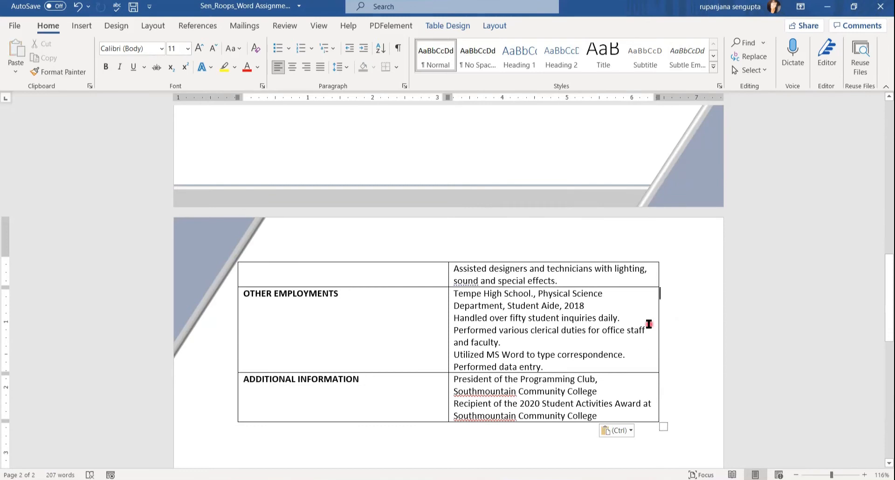
drag(885, 300, 707, 299)
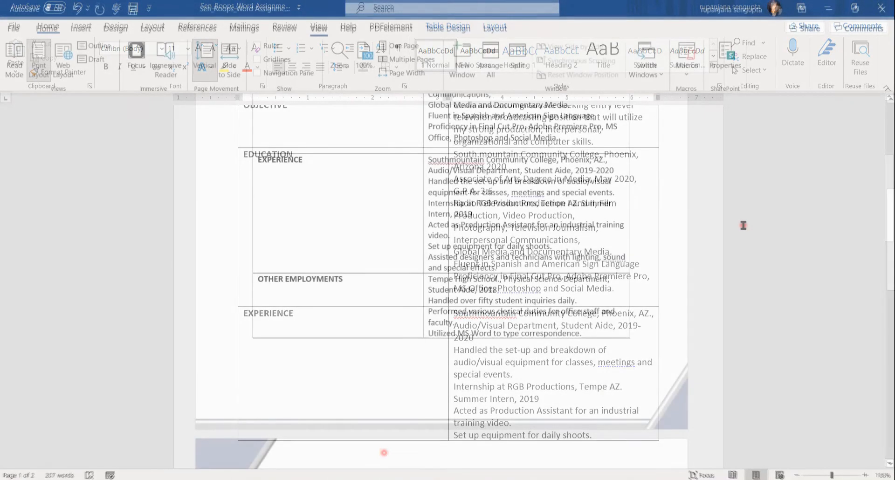
drag(881, 239, 881, 191)
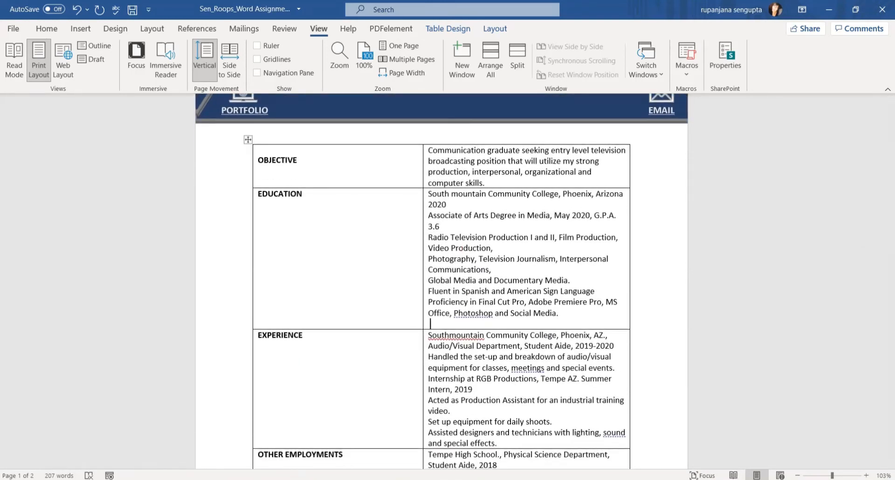
mouse_move(301, 479)
click(254, 454)
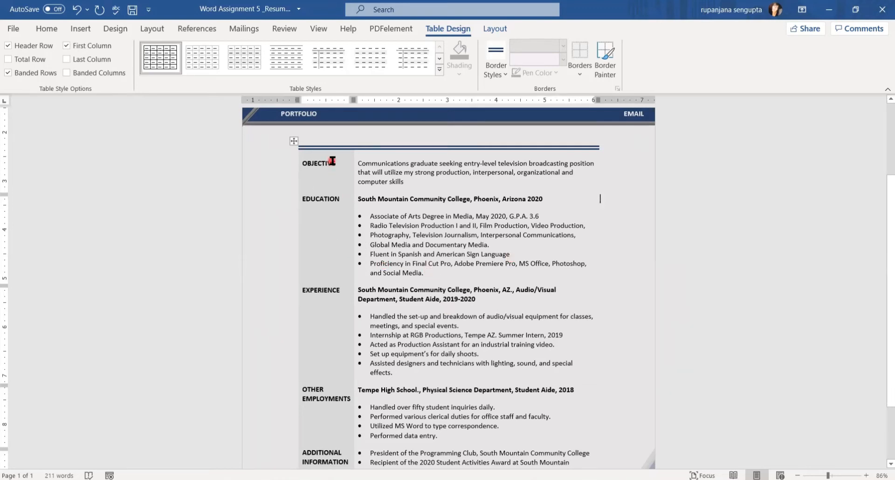
click(336, 318)
click(354, 163)
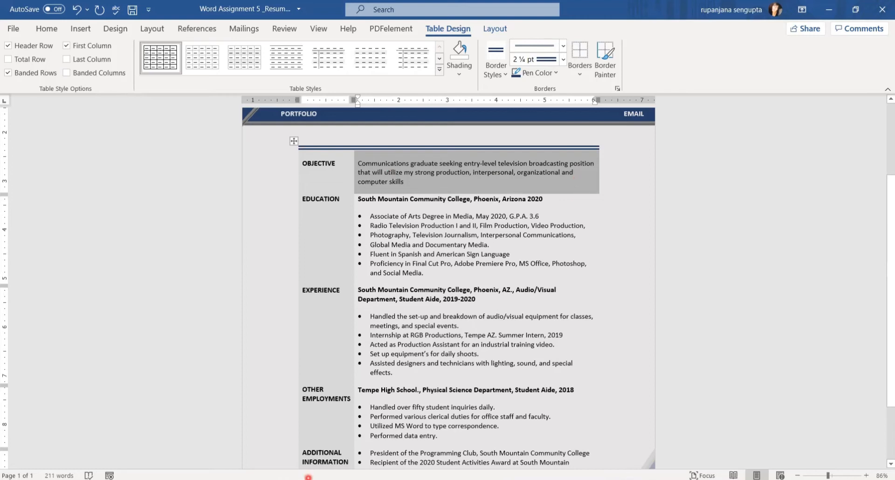
mouse_move(298, 479)
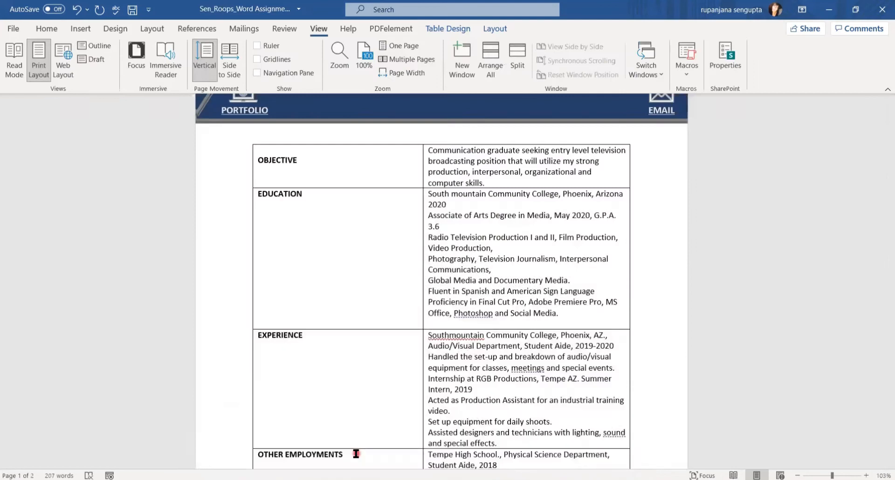
click(359, 457)
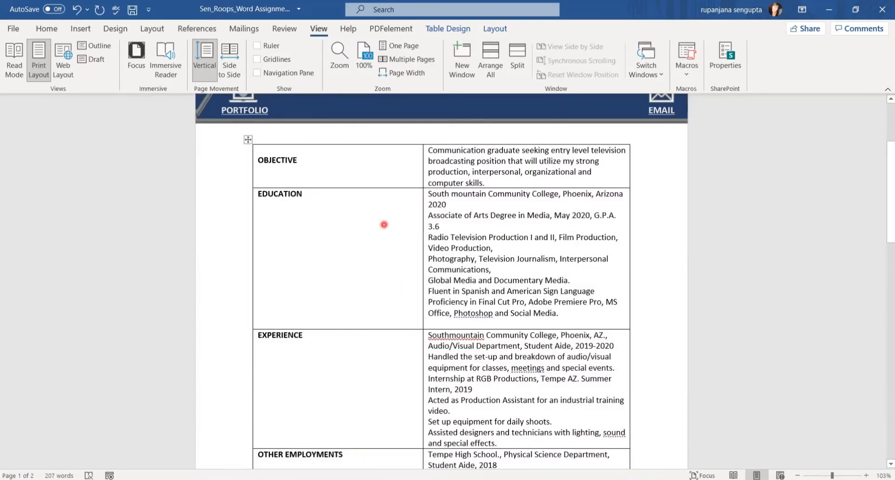
Turn on Show/Hide ¶ formatting marks and display the rulers.
click(46, 31)
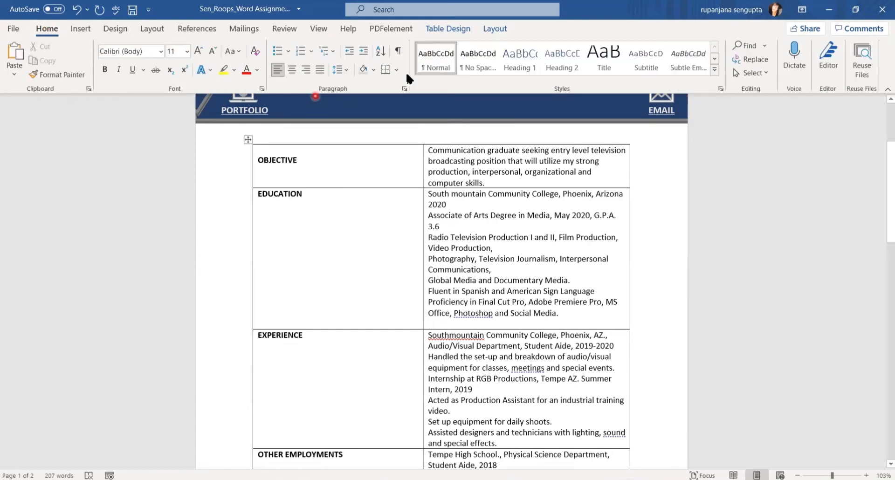
click(397, 52)
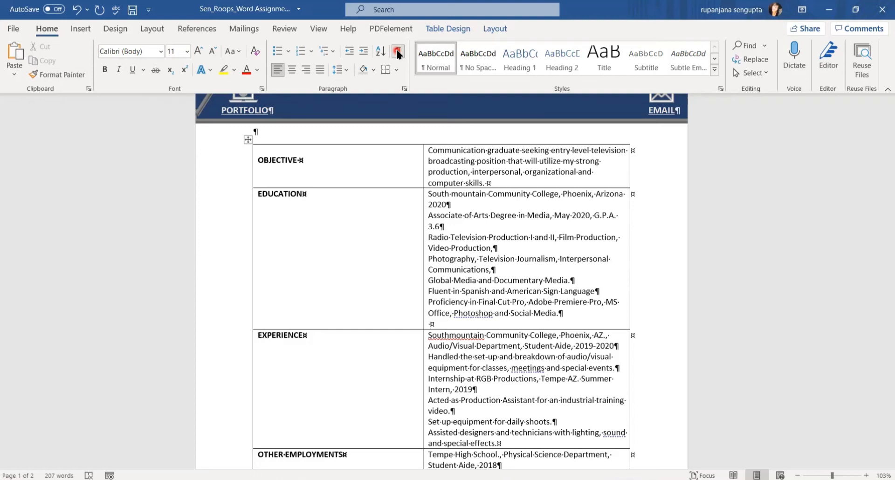
click(319, 31)
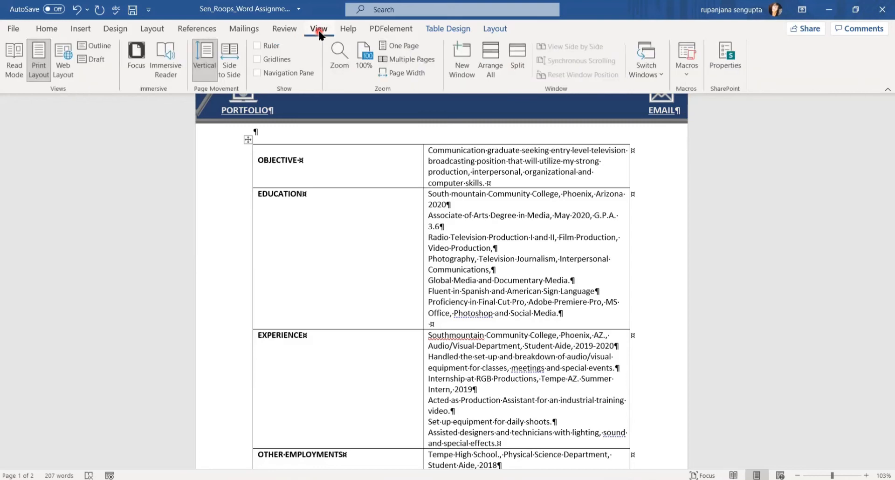
click(257, 47)
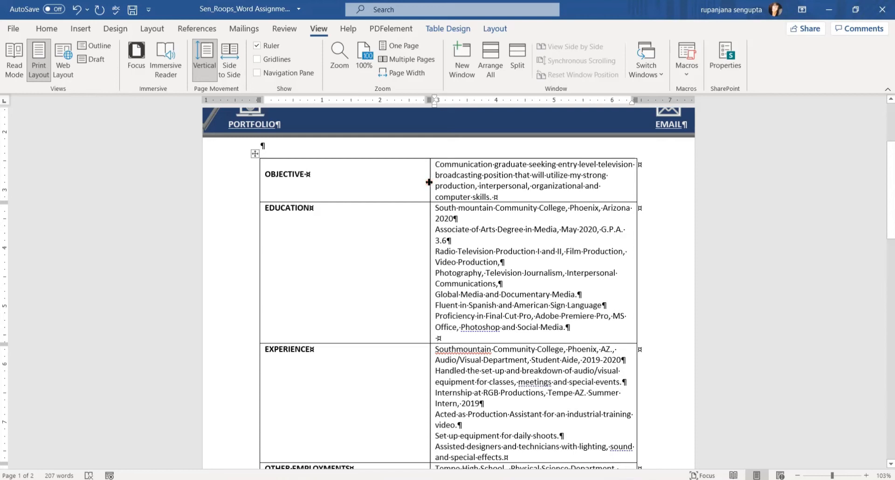
Drag the middle column border left so the label column narrows and the objective fits on two lines.
drag(429, 183, 327, 183)
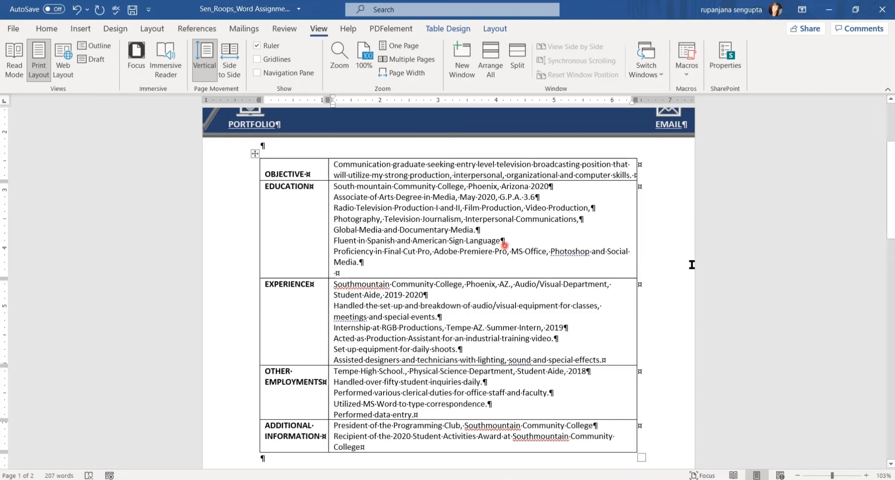
scroll(882, 198, down, 3)
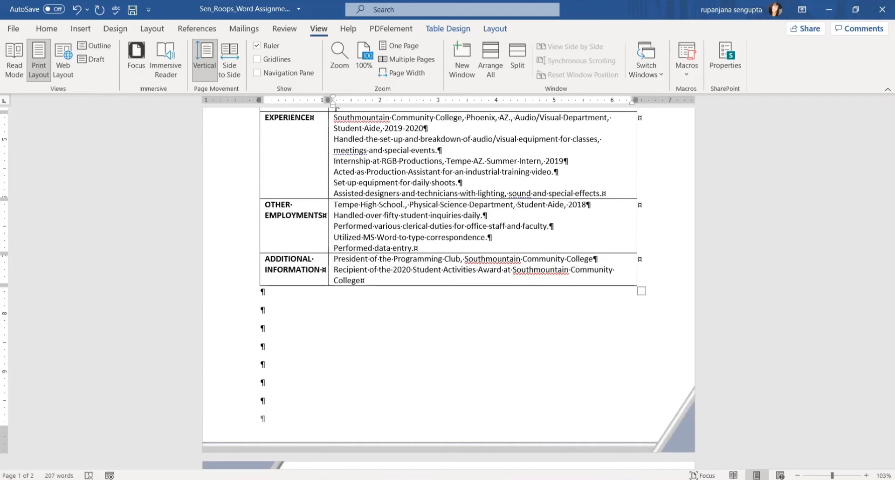
In the reference resume, select the whole table and remove all its borders.
click(241, 455)
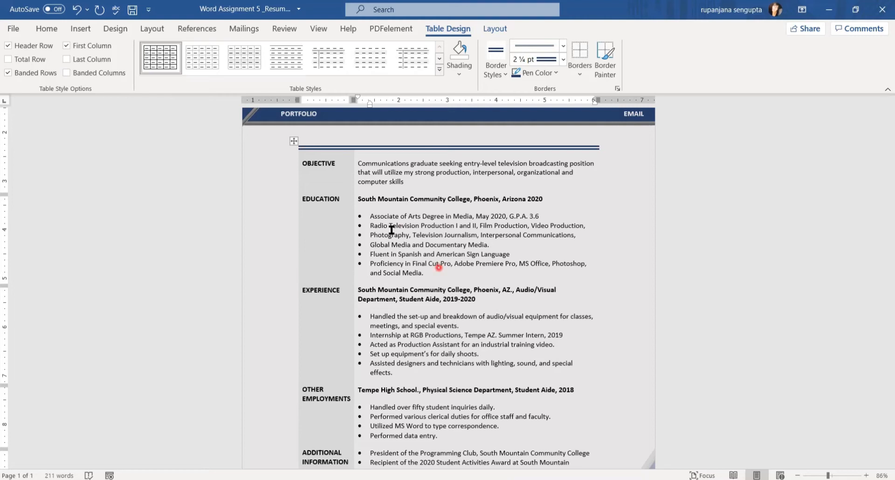
click(294, 143)
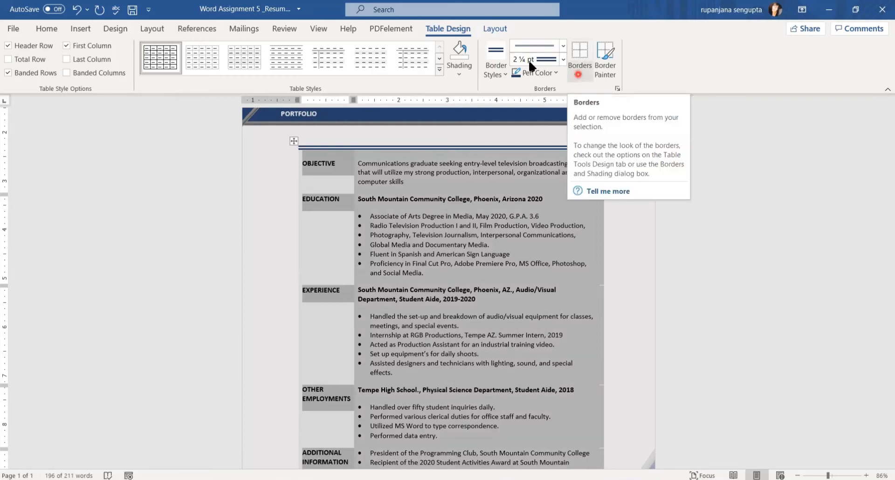
click(580, 76)
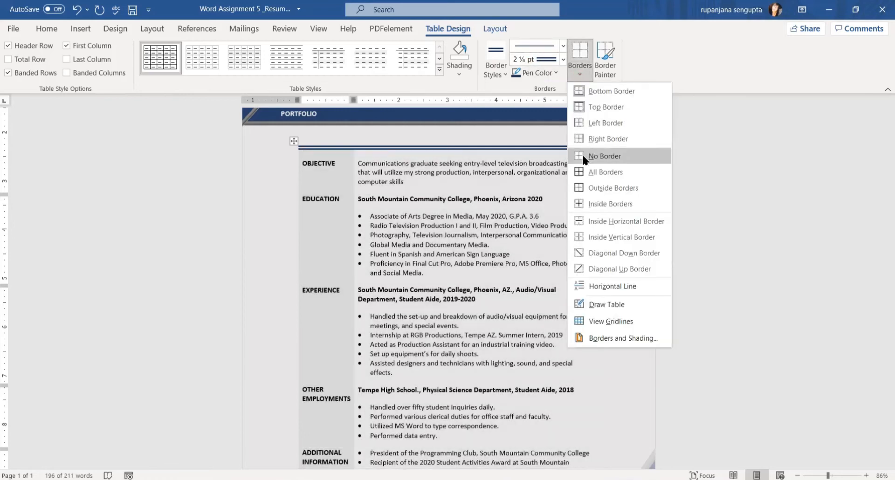
click(583, 156)
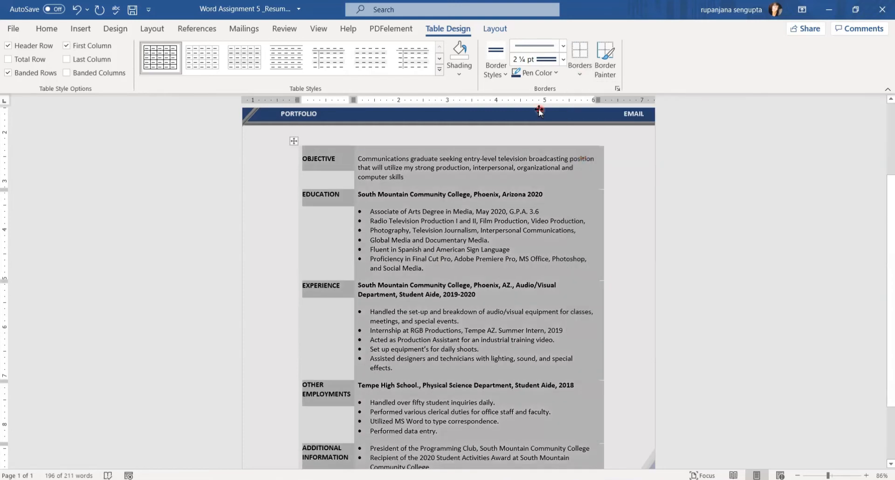
Apply a plain solid line style as All Borders around every cell of the table.
click(563, 46)
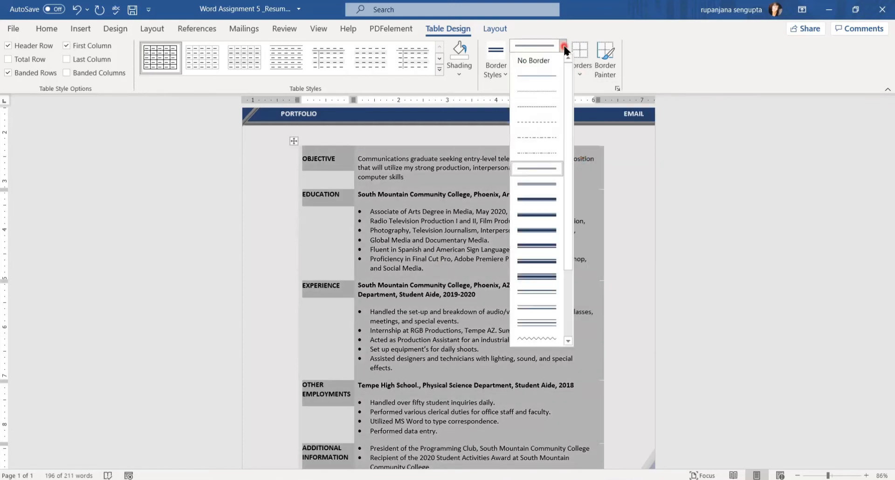
click(549, 77)
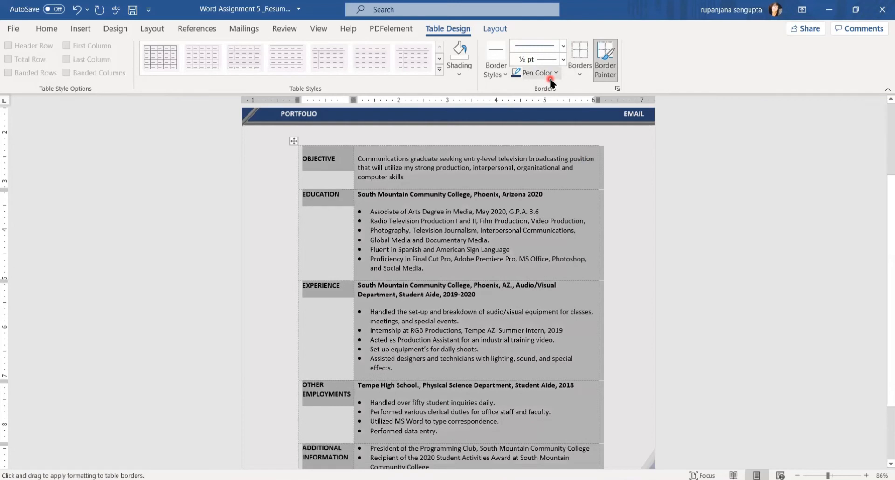
click(578, 72)
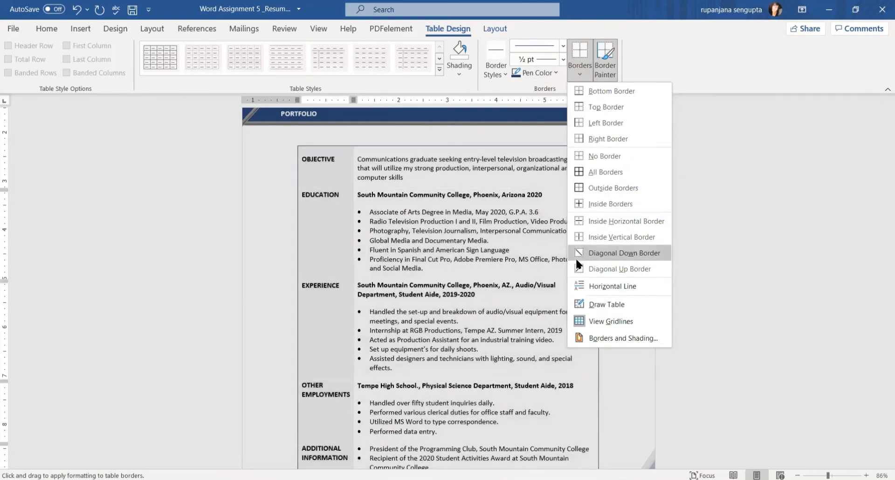
click(610, 179)
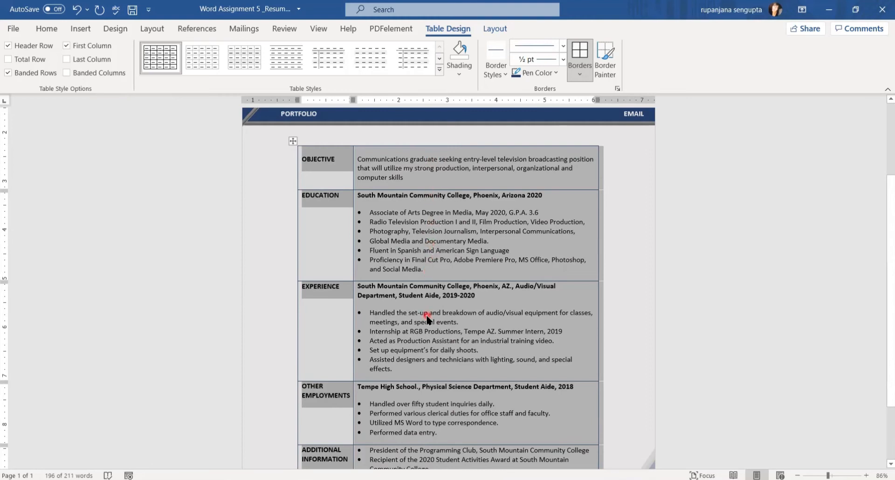
click(568, 226)
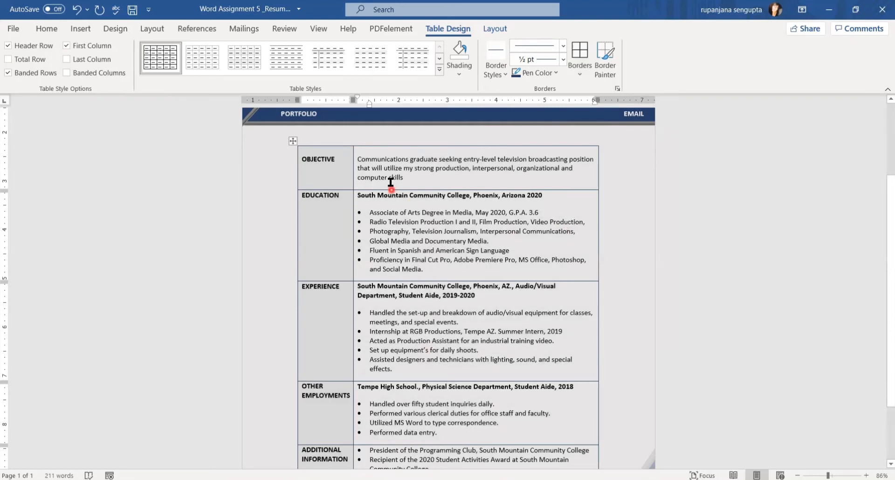
click(393, 160)
click(153, 29)
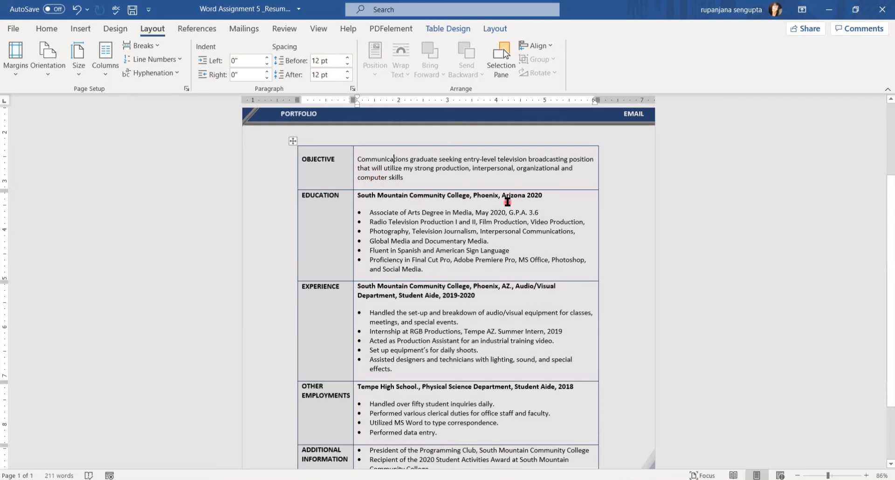
Check the Education and Experience entries in the reference, then return to the John Smith resume.
click(548, 196)
click(480, 287)
drag(885, 231, 884, 257)
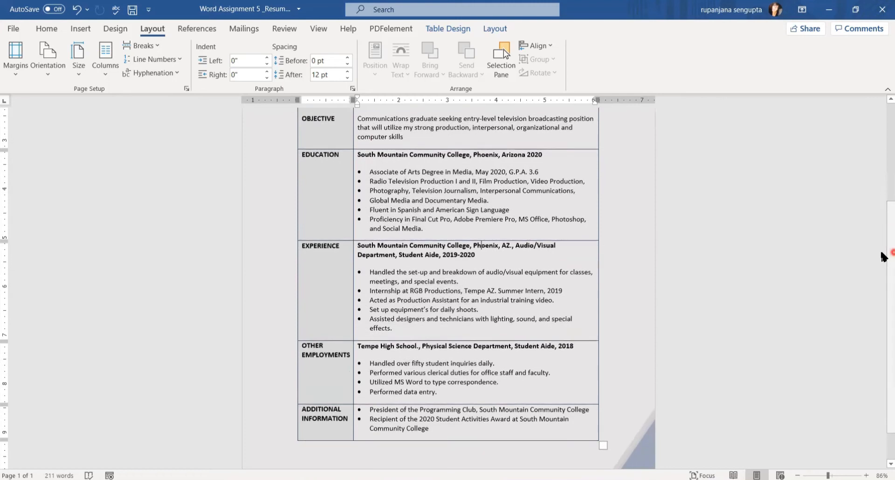
click(413, 331)
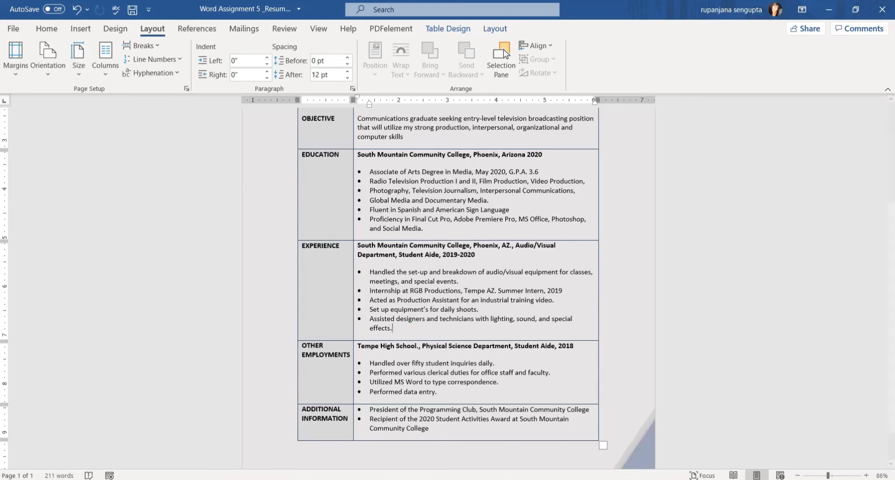
click(354, 448)
drag(881, 250, 882, 192)
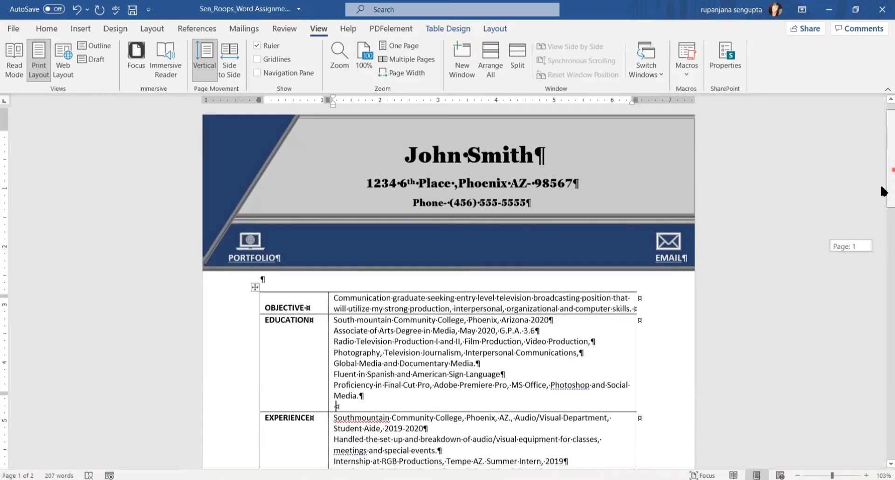
Delete the blank paragraph after 'Social Media.' so the Education cell ends there.
scroll(882, 191, down, 3)
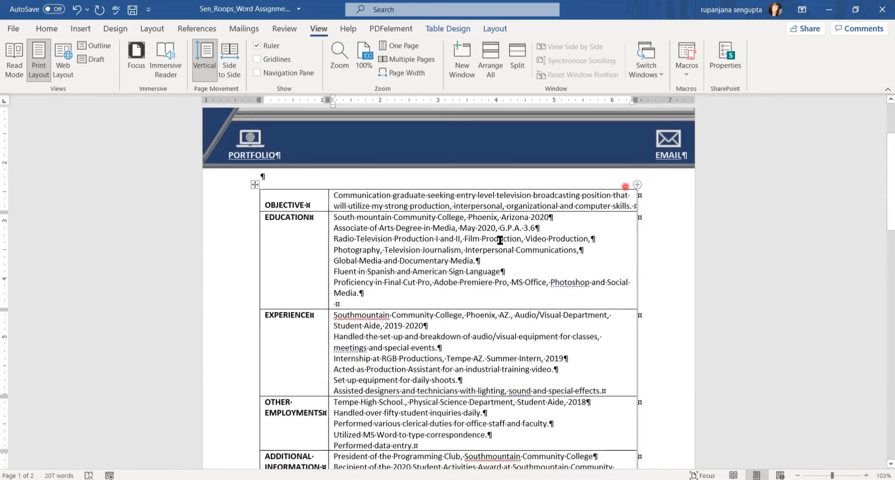
click(348, 304)
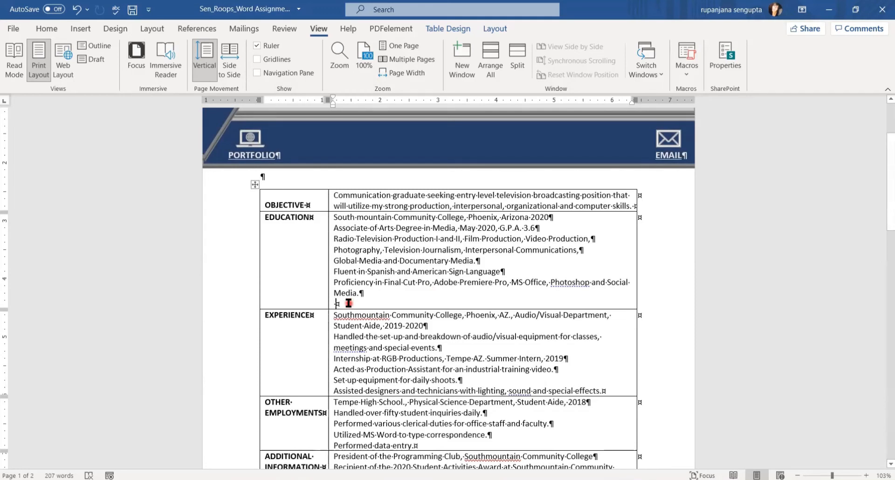
key(BackSpace)
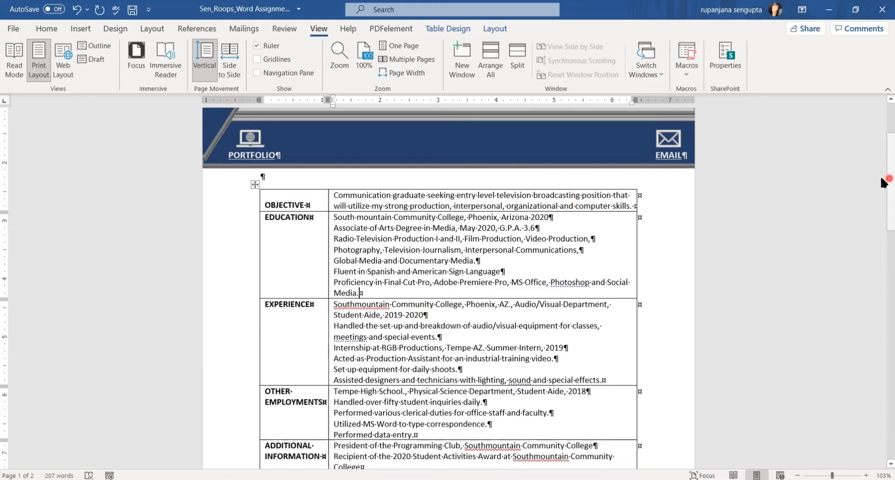
mouse_move(882, 183)
mouse_down()
mouse_move(882, 222)
mouse_move(883, 177)
mouse_up()
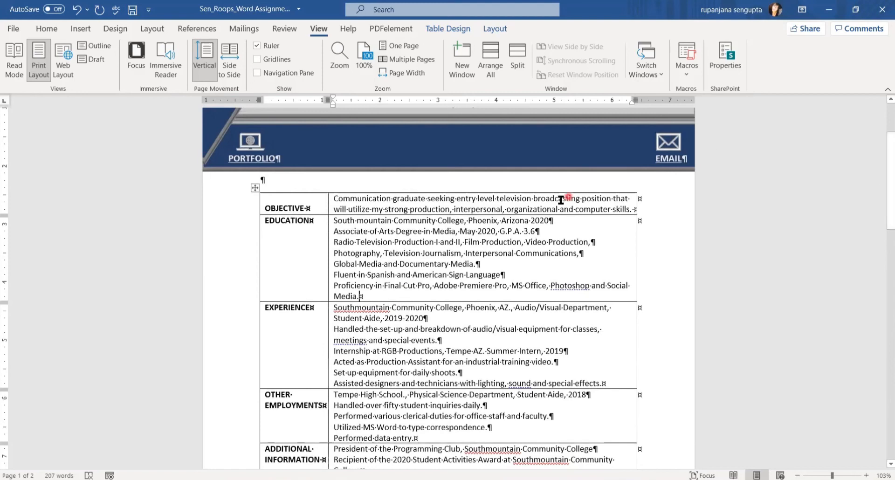
Give the Objective row 12 pt spacing before and 12 pt after.
drag(267, 205, 366, 198)
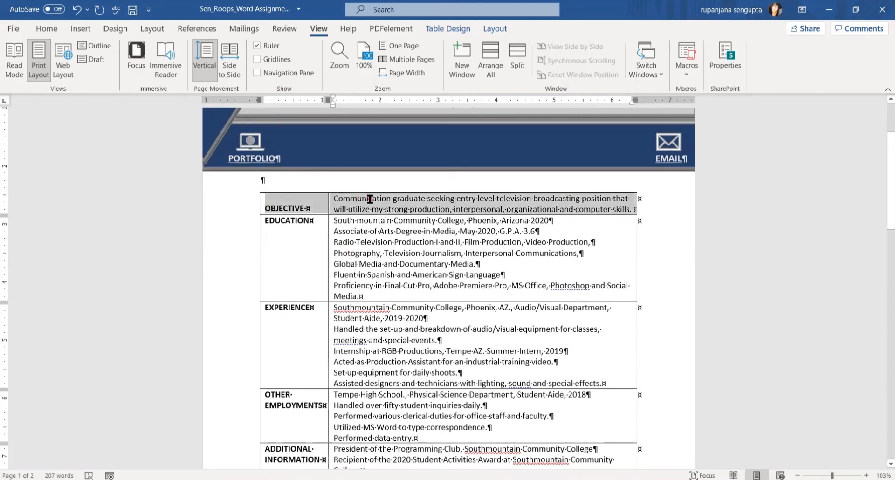
click(152, 30)
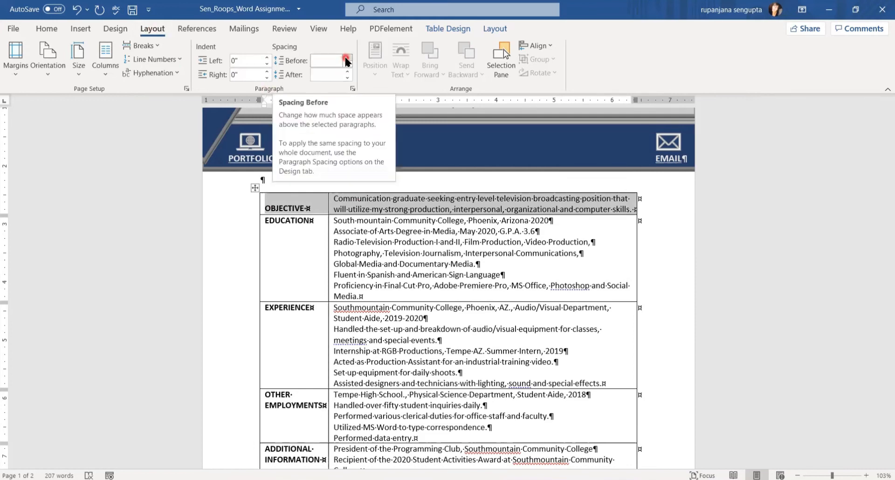
click(346, 58)
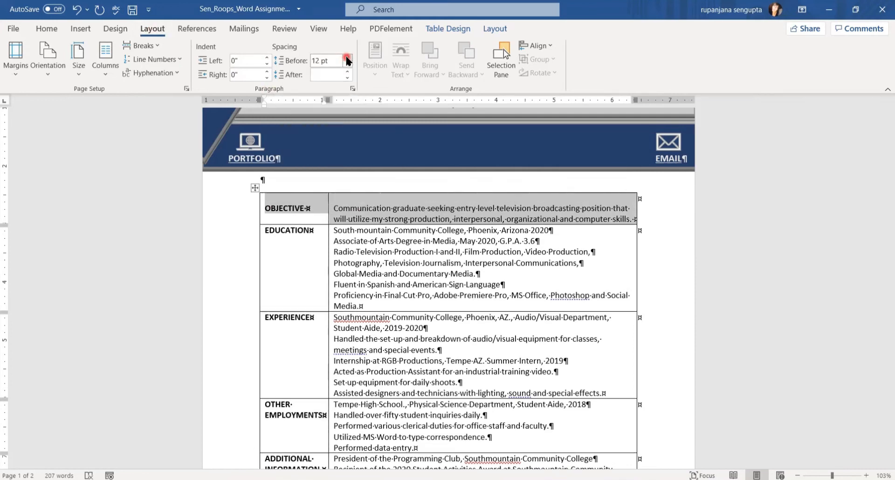
click(347, 76)
click(347, 75)
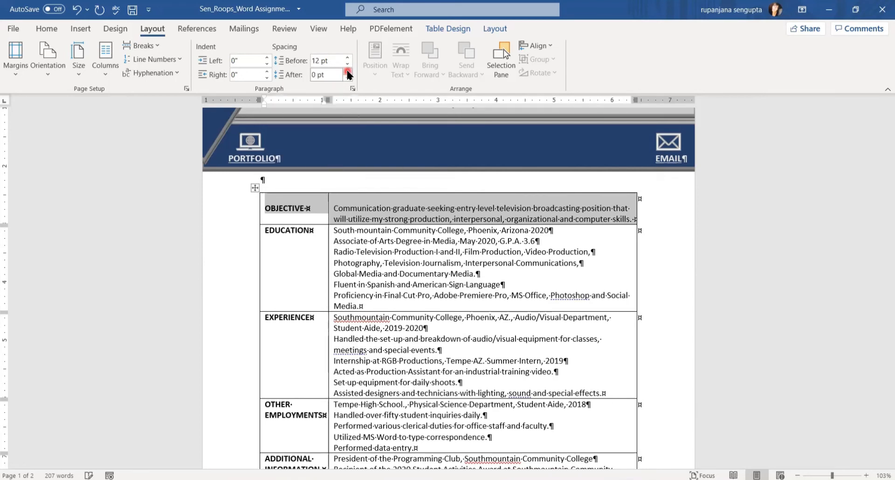
click(347, 71)
click(348, 71)
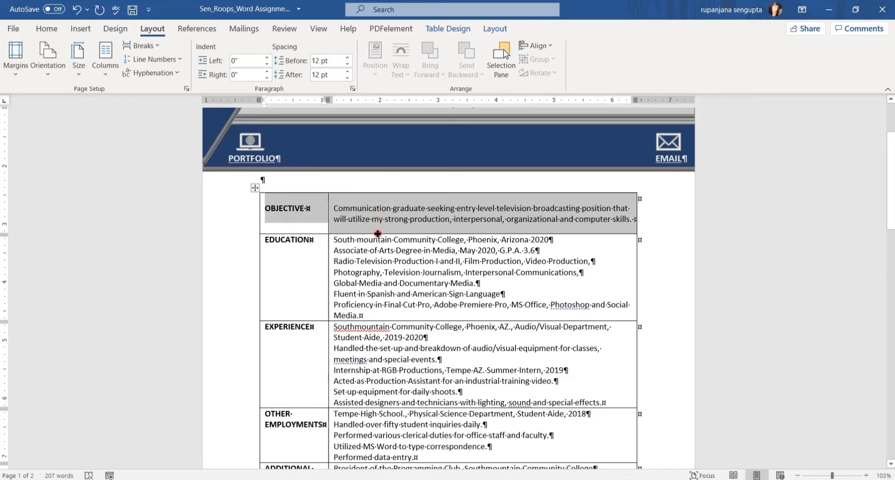
Set 12 pt spacing after the South mountain Community College line, then select that line.
click(555, 241)
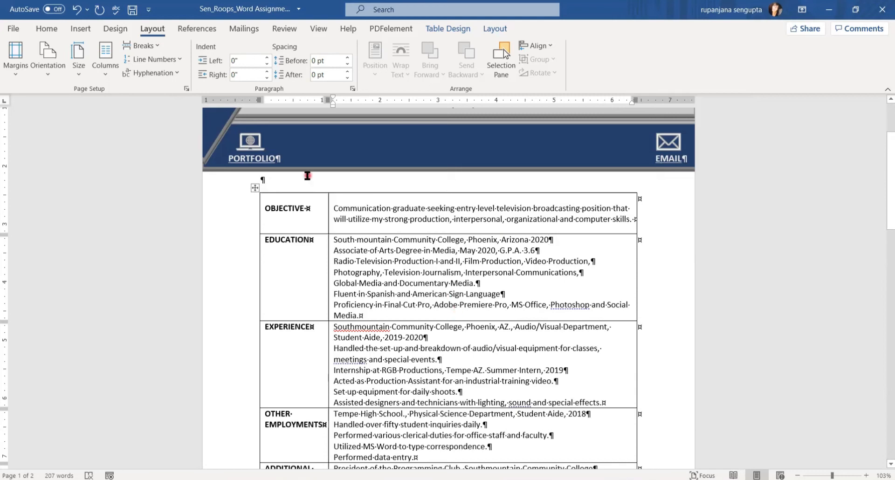
click(347, 73)
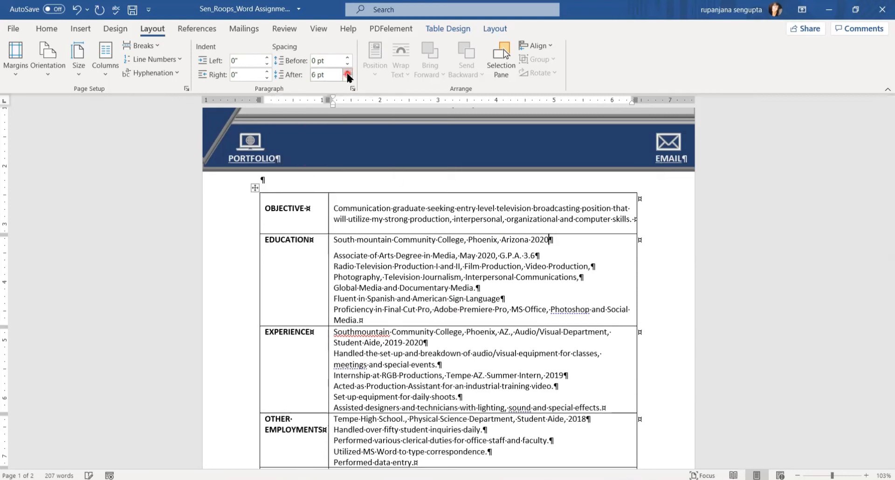
click(347, 73)
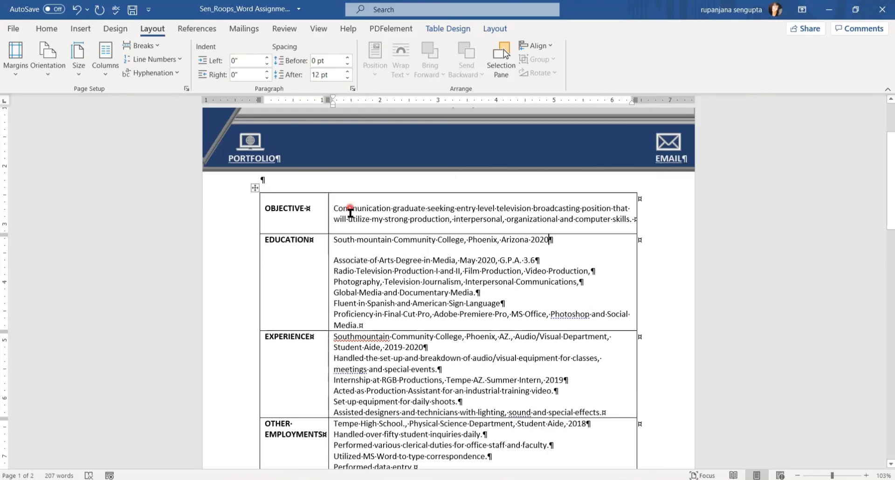
click(364, 241)
click(551, 240)
drag(552, 242, 348, 243)
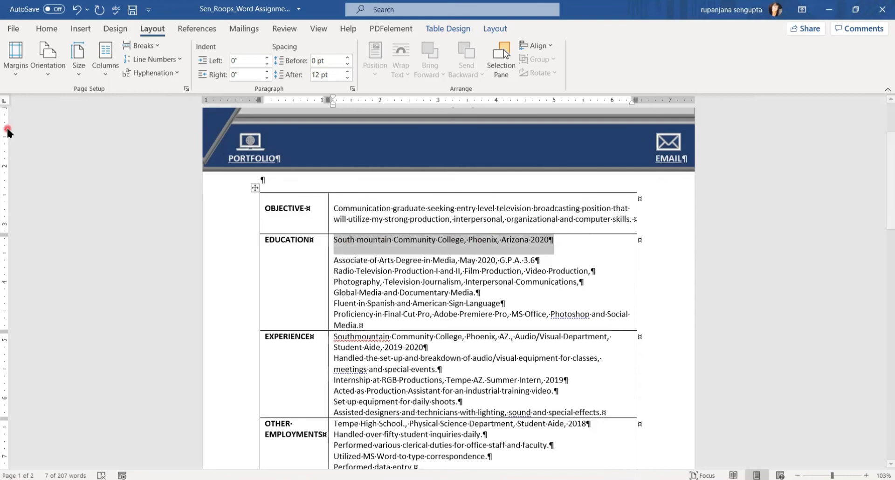
Bold the first Education line and Format Painter it onto the Experience and Tempe High School lines.
click(42, 30)
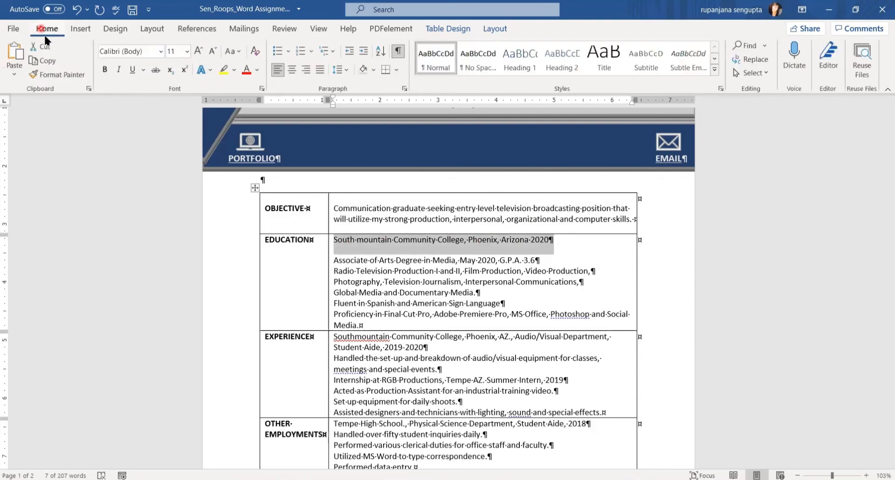
click(106, 71)
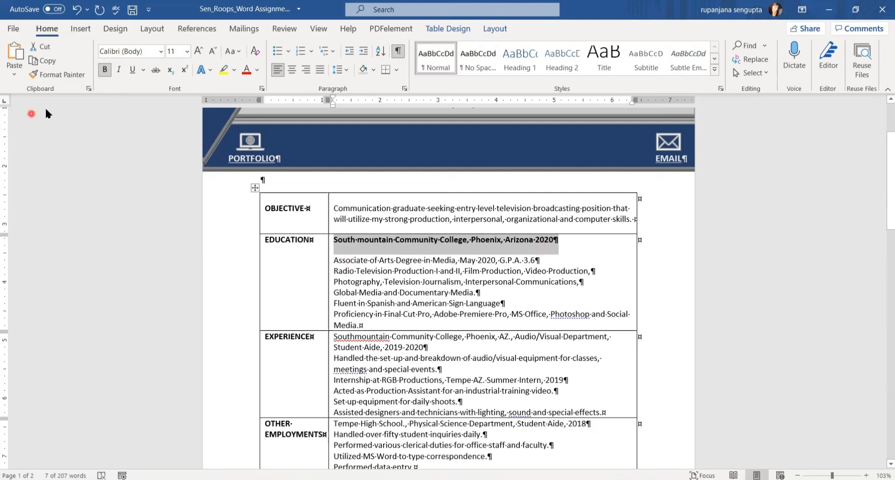
click(55, 76)
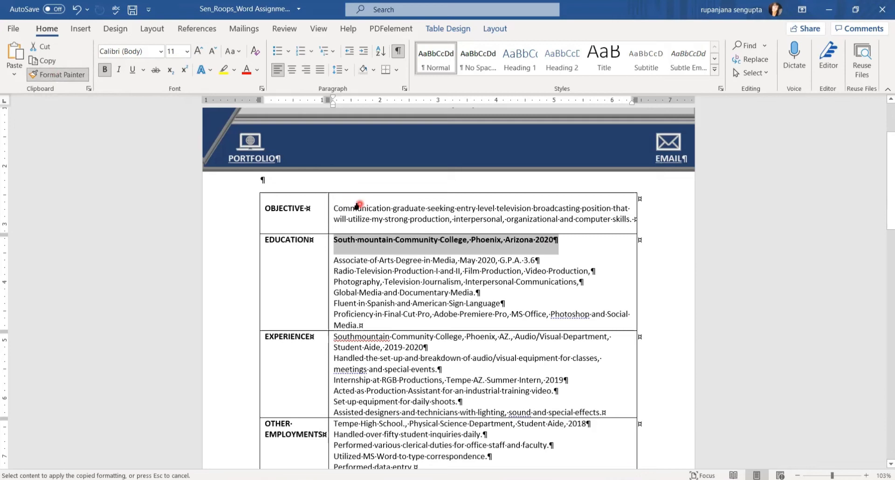
drag(883, 203, 884, 248)
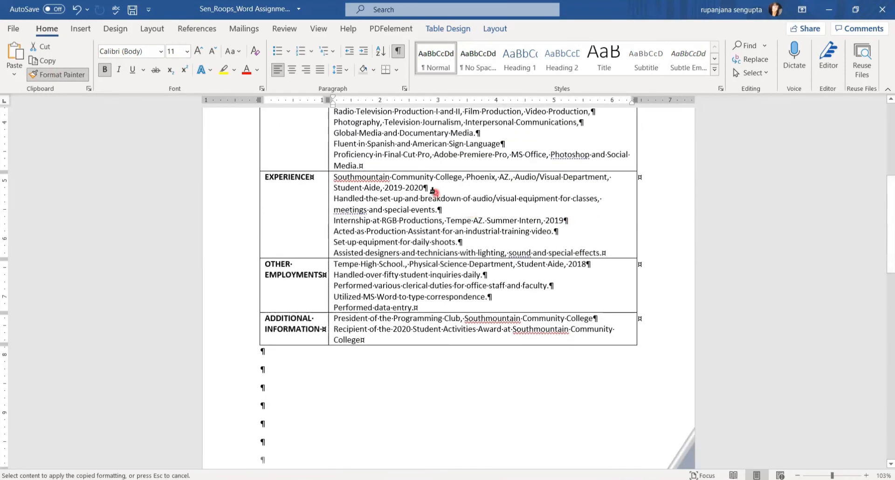
drag(432, 189, 357, 179)
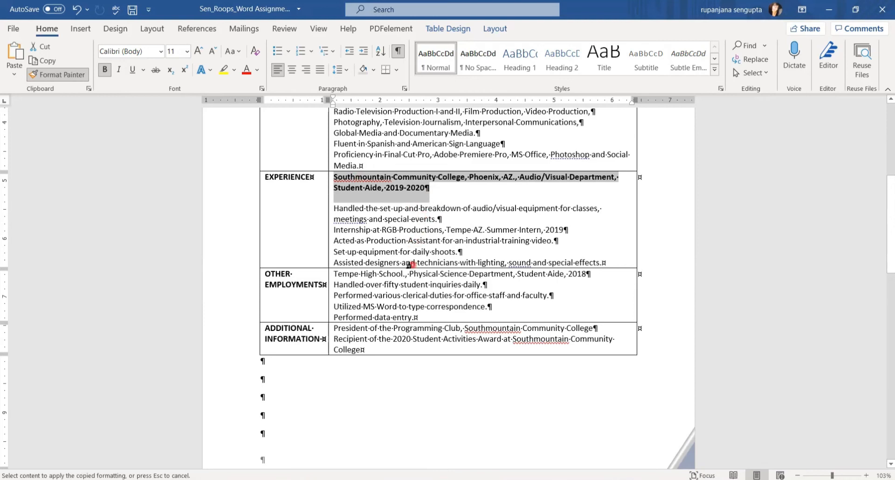
drag(593, 274, 334, 275)
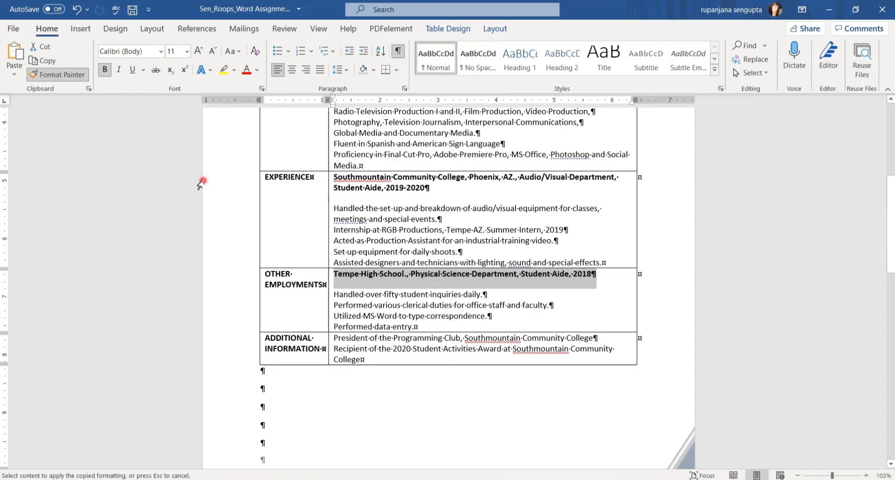
key(Escape)
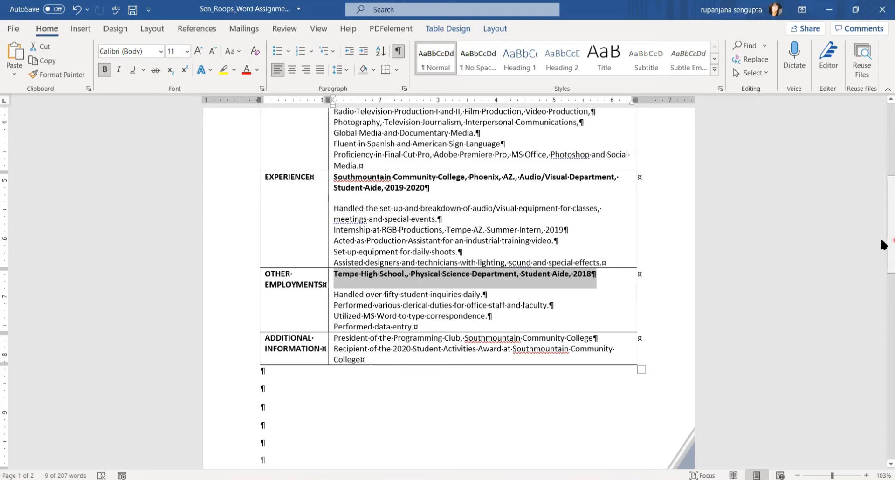
scroll(532, 316, up, 5)
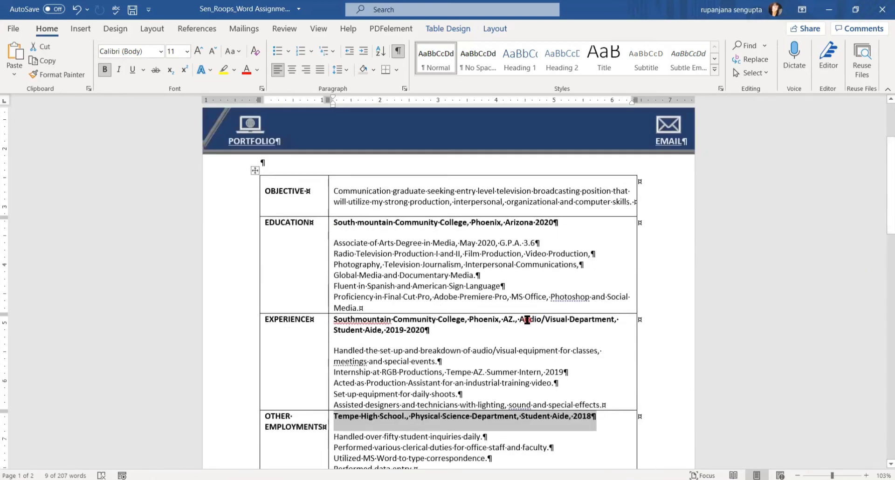
Add 12 pt spacing after the last Education, Experience and Other Employments detail lines.
click(371, 309)
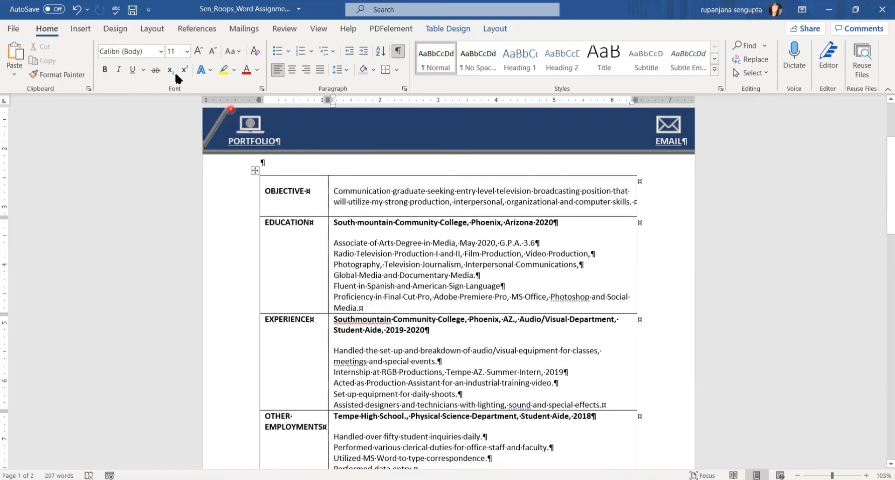
click(148, 29)
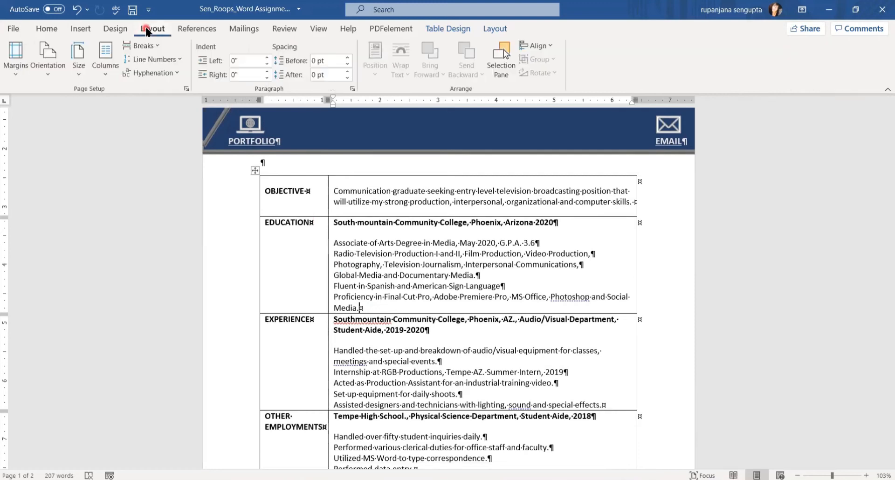
click(348, 73)
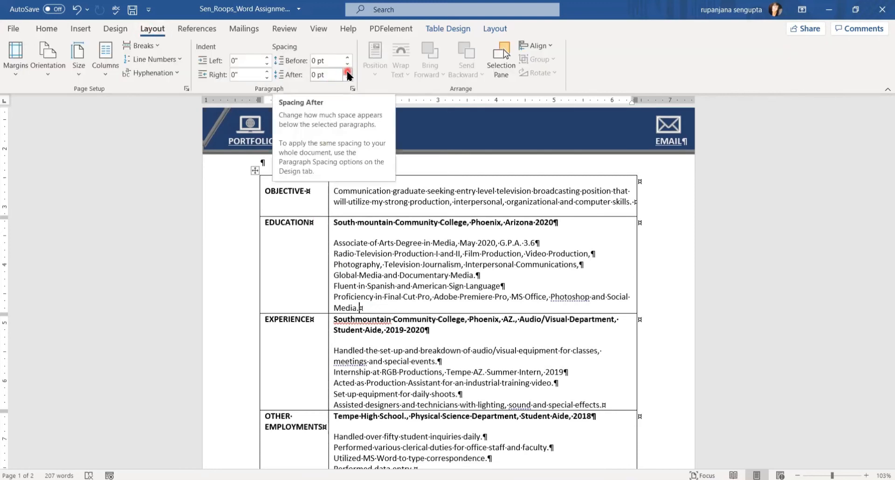
click(347, 72)
click(348, 72)
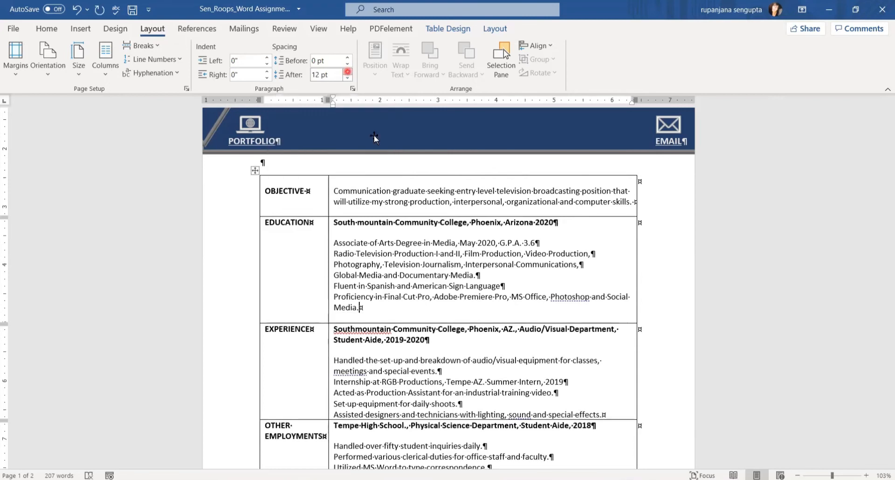
scroll(885, 247, down, 3)
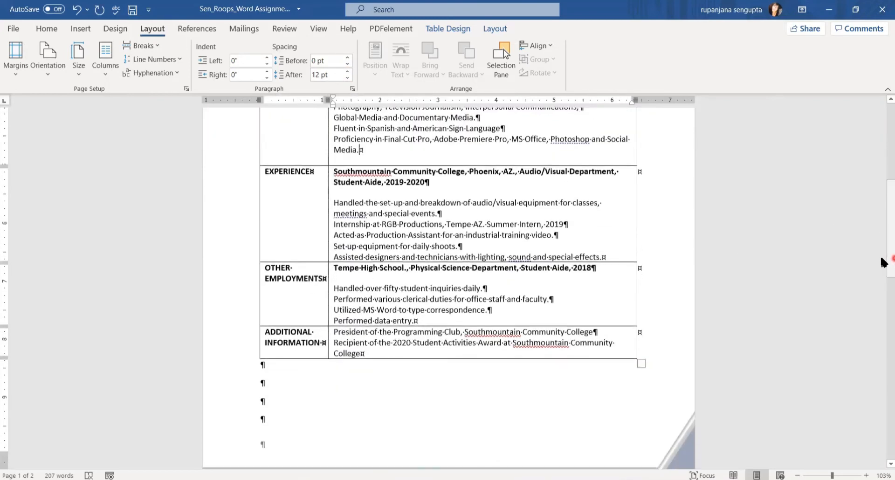
click(616, 255)
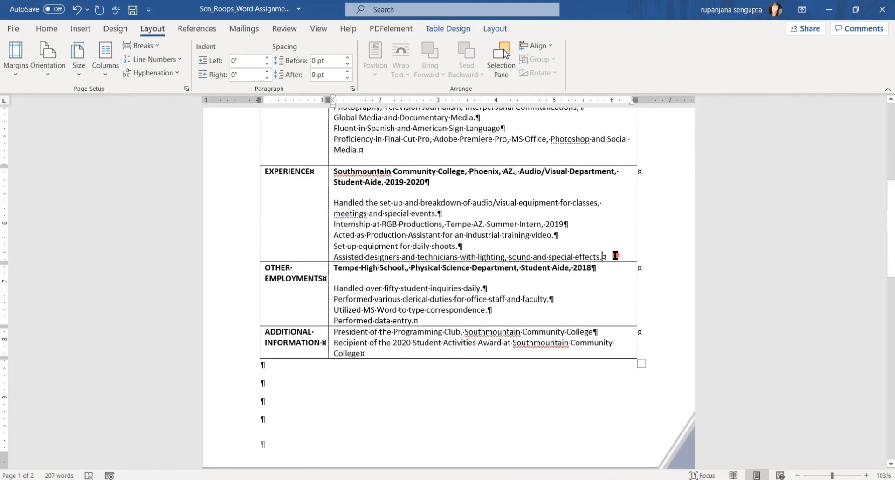
click(347, 72)
click(347, 72)
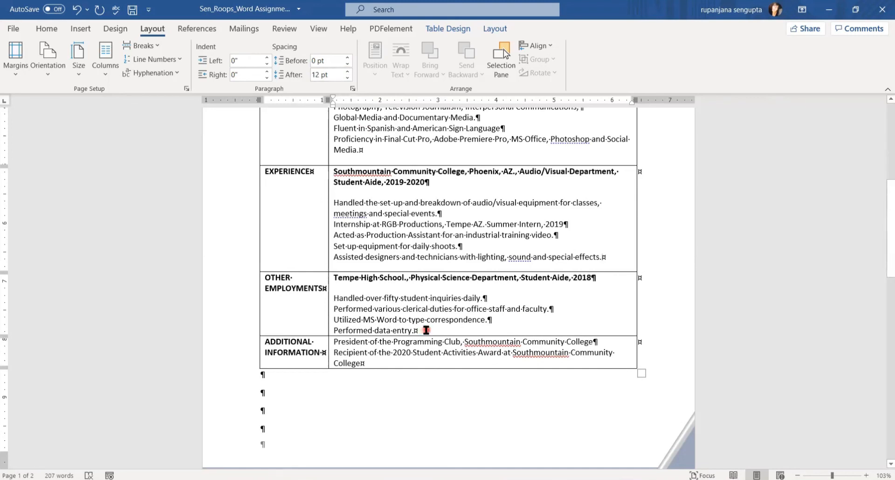
click(347, 77)
click(347, 77)
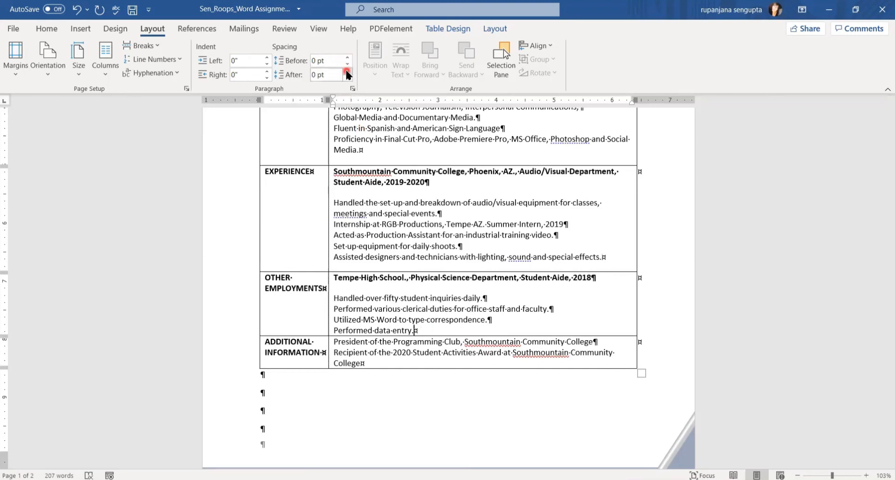
click(347, 71)
click(348, 72)
Add 12 pt after the Additional Information text and bring up the reference resume.
drag(885, 246, 882, 274)
click(363, 281)
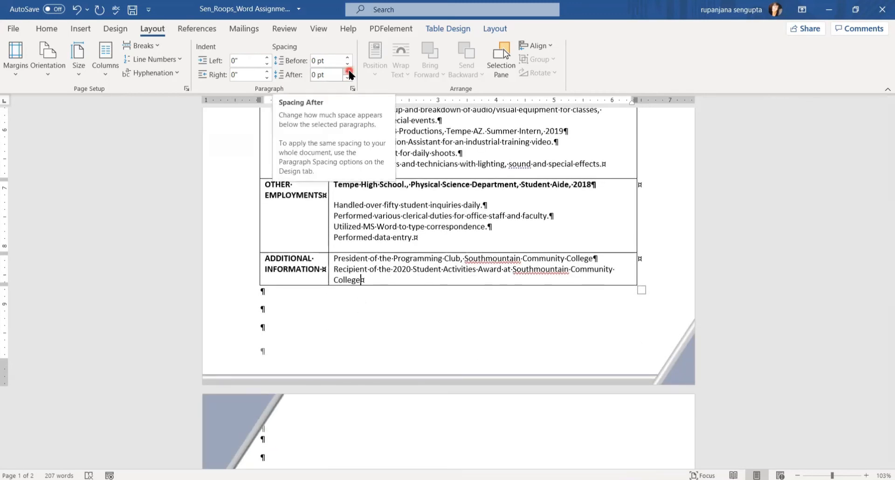
click(347, 71)
click(348, 72)
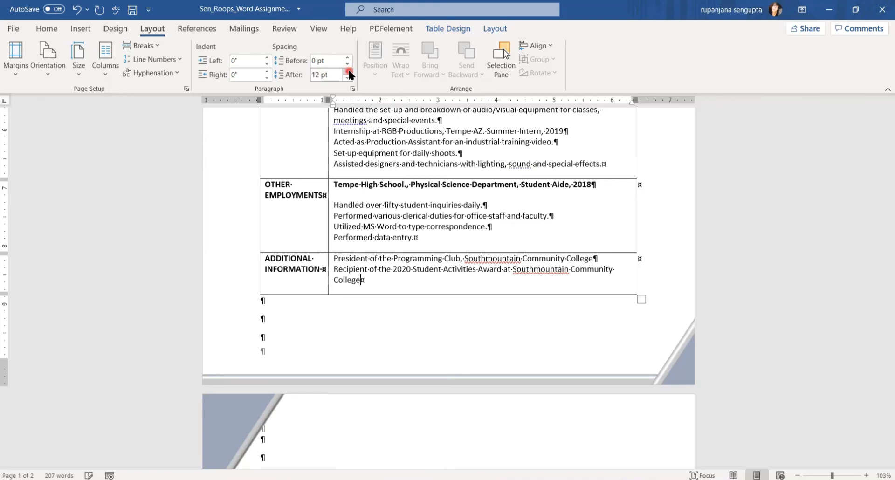
drag(884, 290, 881, 254)
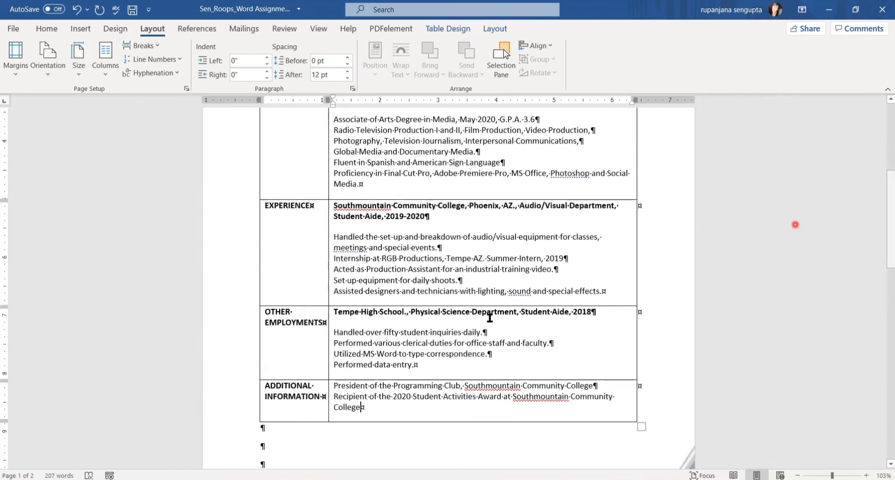
click(256, 479)
mouse_move(884, 235)
mouse_down()
mouse_move(884, 211)
mouse_move(884, 218)
mouse_up()
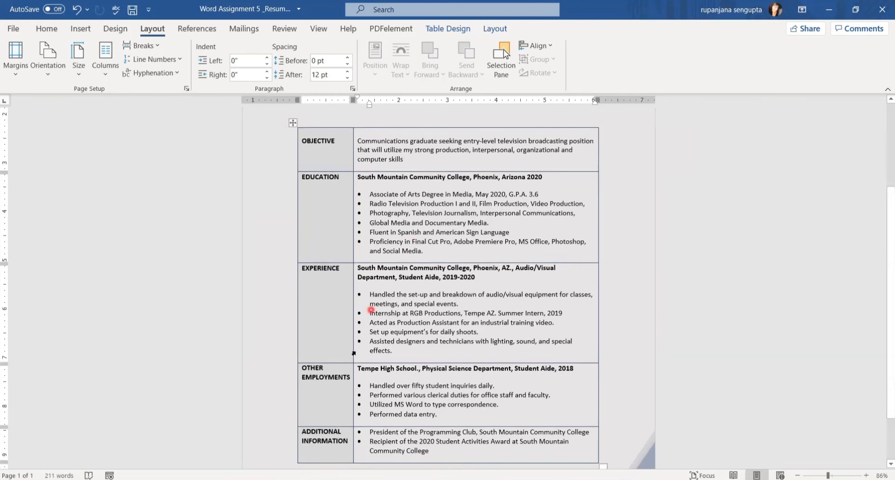
Review the reference's bullet lists, then select the Education detail lines in the working resume.
click(388, 346)
click(359, 443)
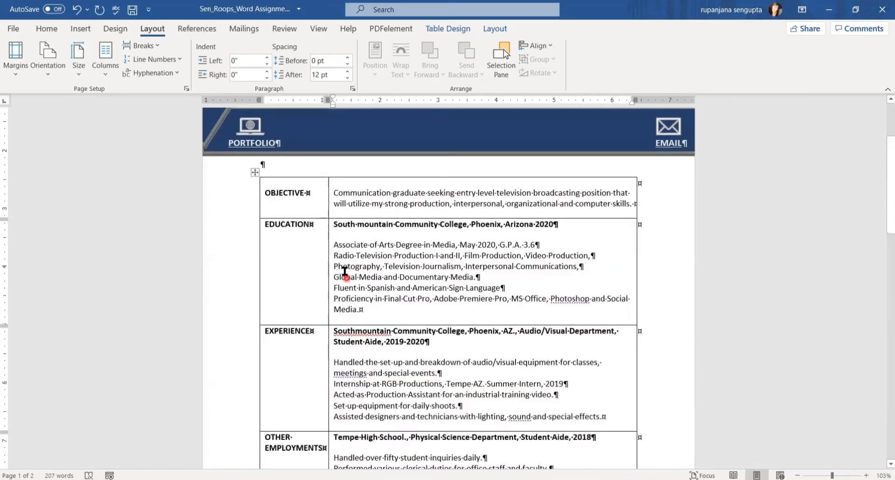
click(331, 245)
drag(334, 246, 359, 315)
click(88, 78)
click(48, 30)
click(289, 68)
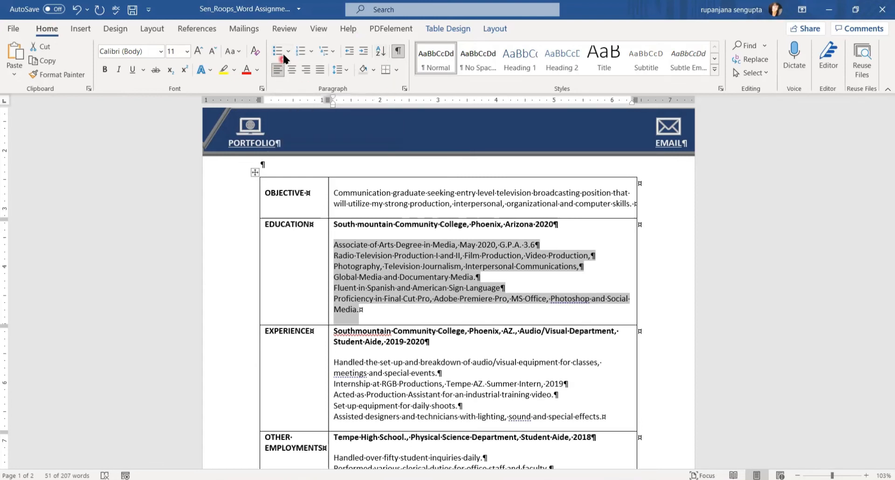
Bullet the six Education detail lines, decrease their indent one level, and pick up Format Painter.
click(276, 52)
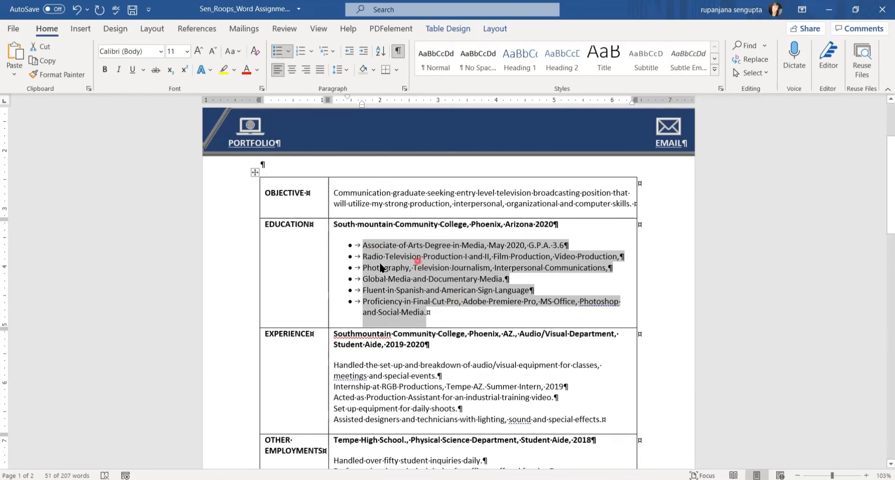
click(350, 52)
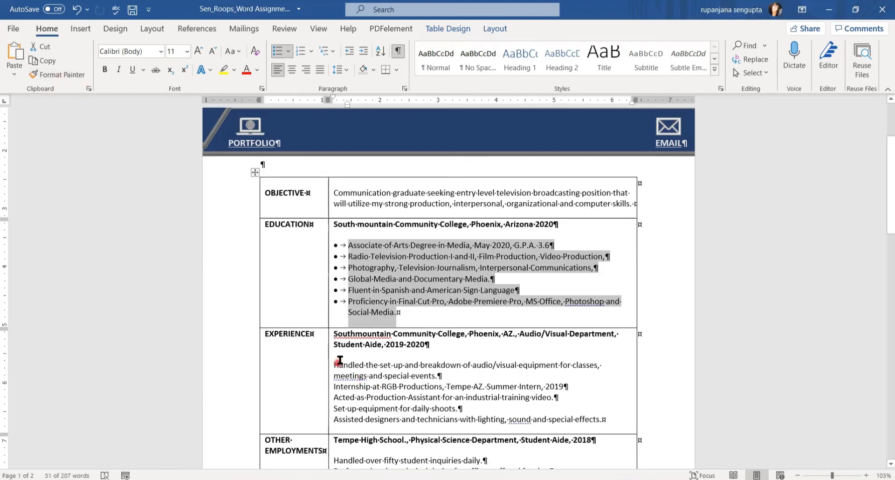
click(66, 75)
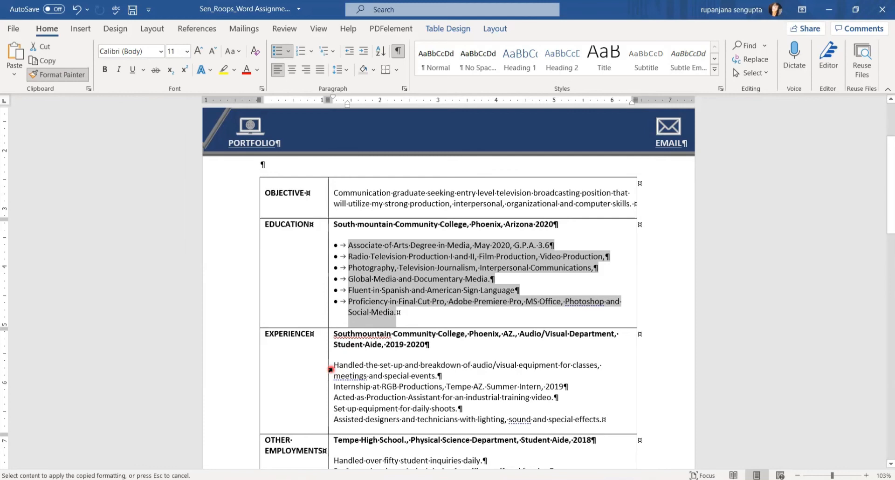
Paint the bullet formatting onto the Experience details and give them 12 pt spacing after.
mouse_move(331, 365)
mouse_down()
mouse_move(460, 419)
mouse_move(624, 419)
mouse_up()
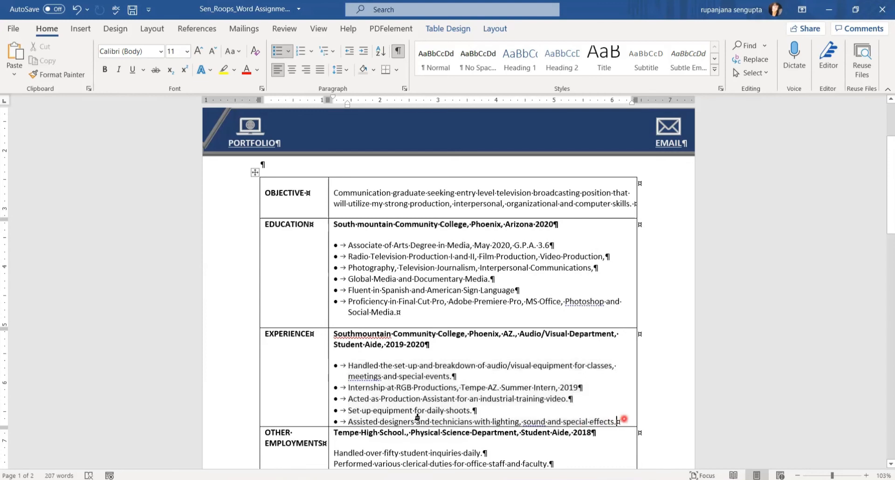
click(153, 30)
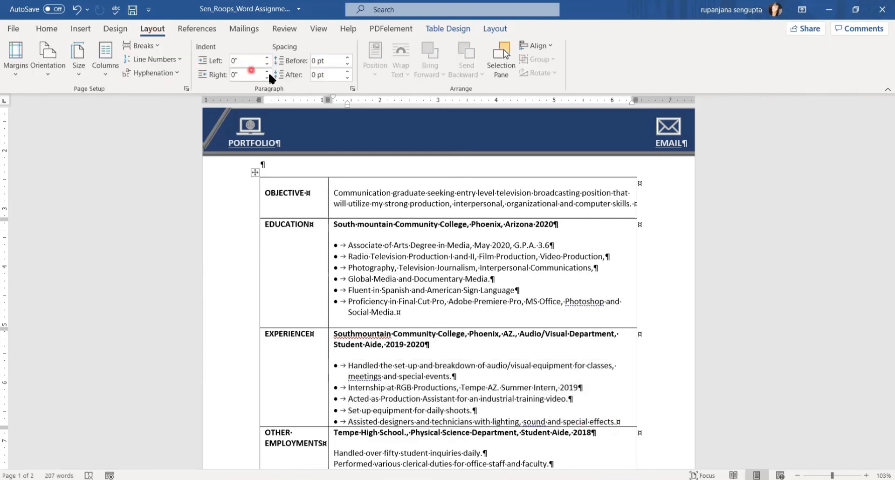
double_click(345, 72)
drag(884, 231, 881, 272)
Bullet the Other Employments and Additional Information details, each decreased one indent level.
click(332, 283)
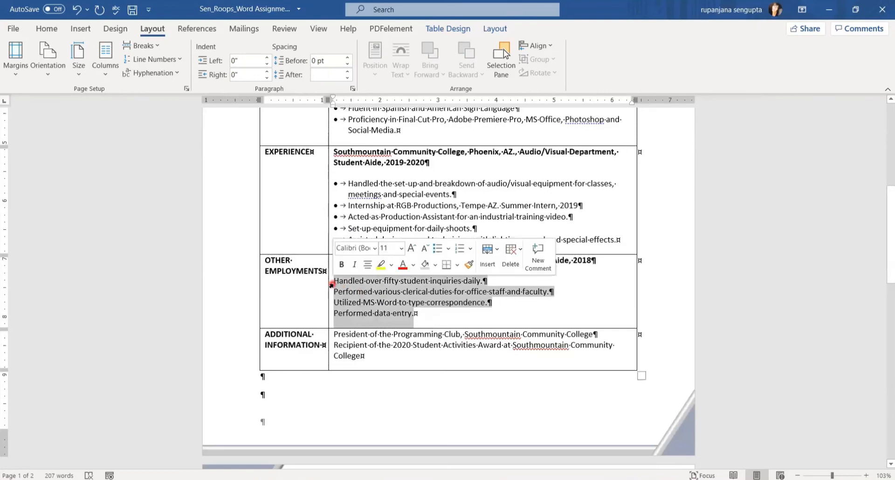
click(41, 31)
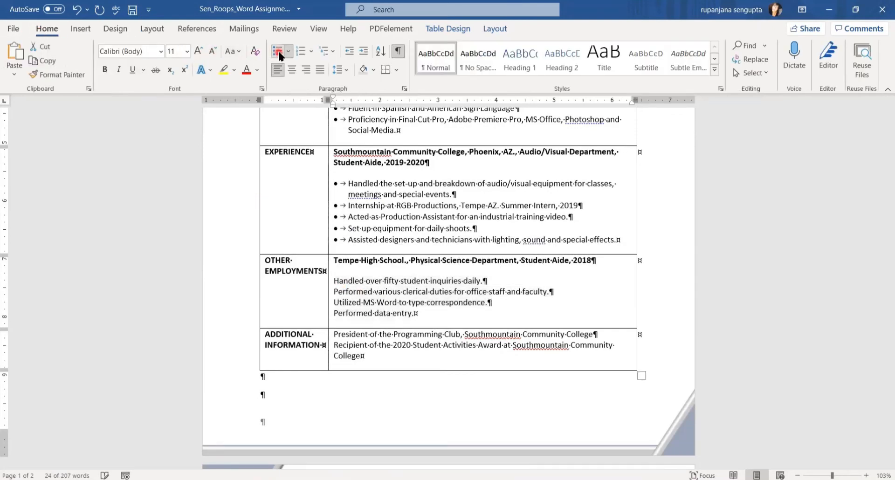
click(278, 49)
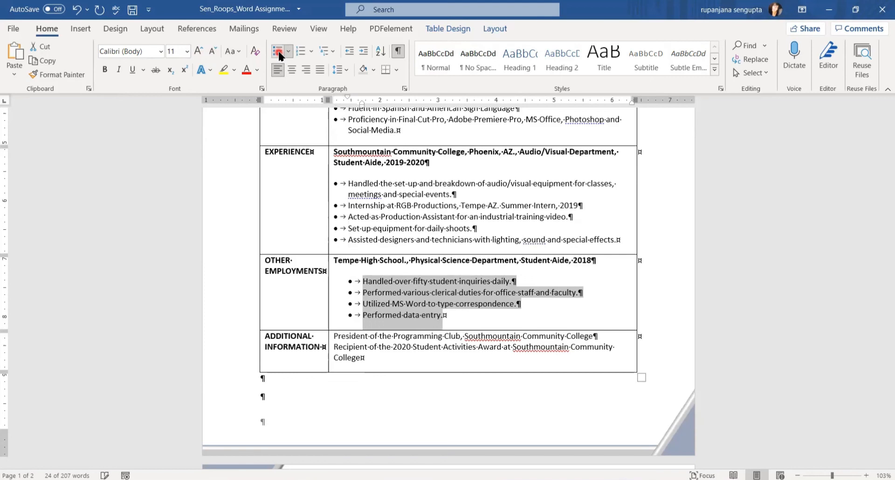
click(350, 53)
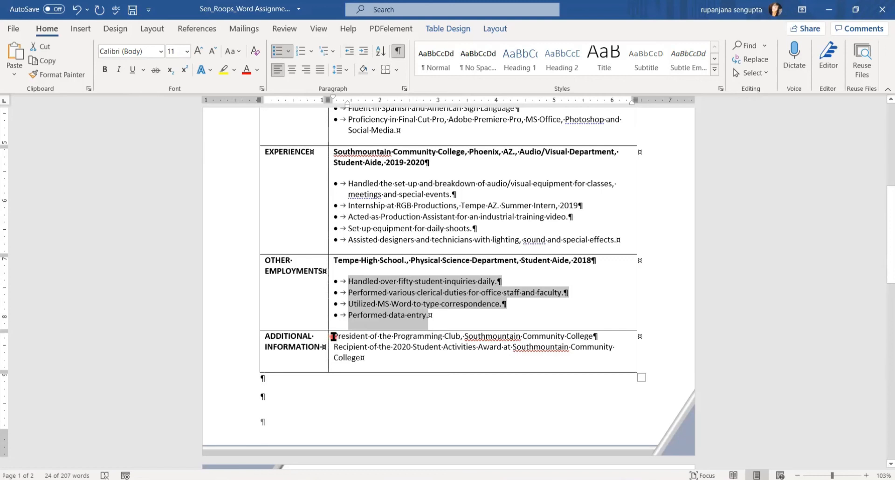
drag(332, 338, 363, 357)
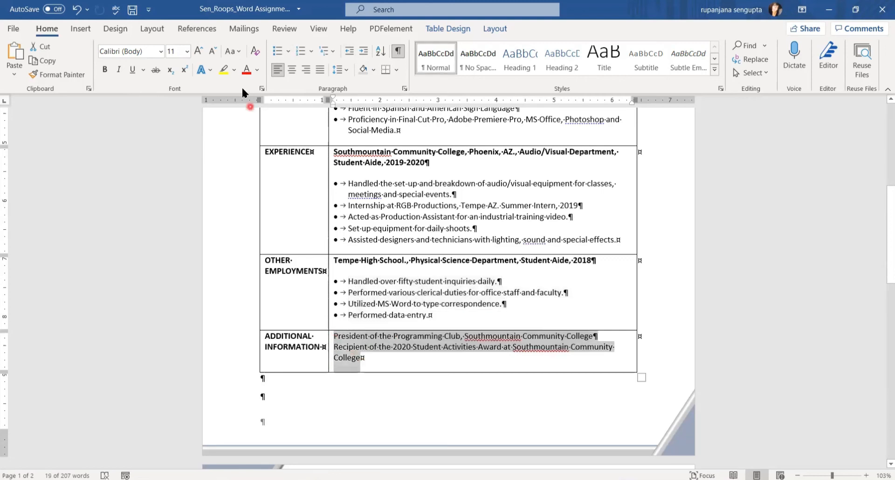
click(277, 51)
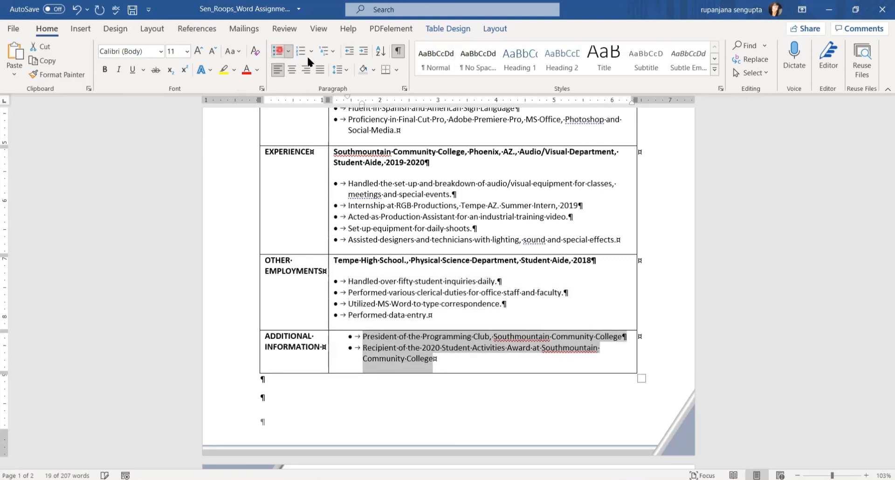
click(348, 53)
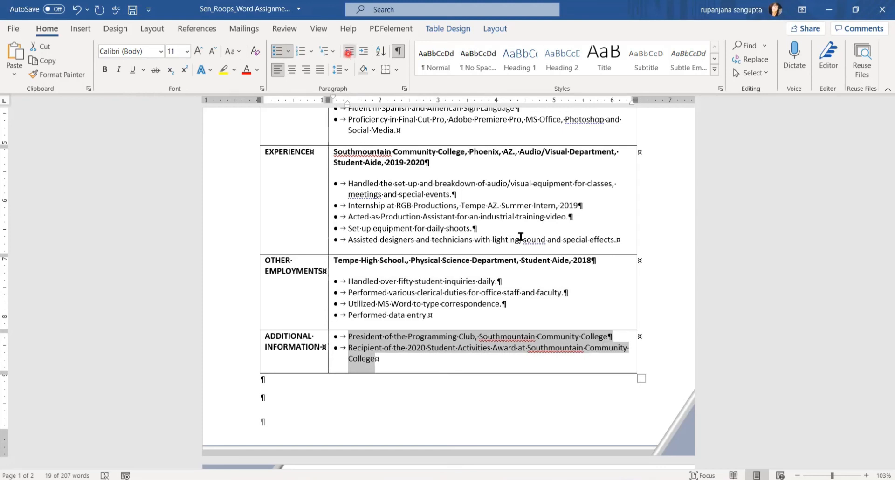
mouse_move(882, 266)
mouse_down()
mouse_move(881, 213)
mouse_move(882, 253)
mouse_up()
click(678, 275)
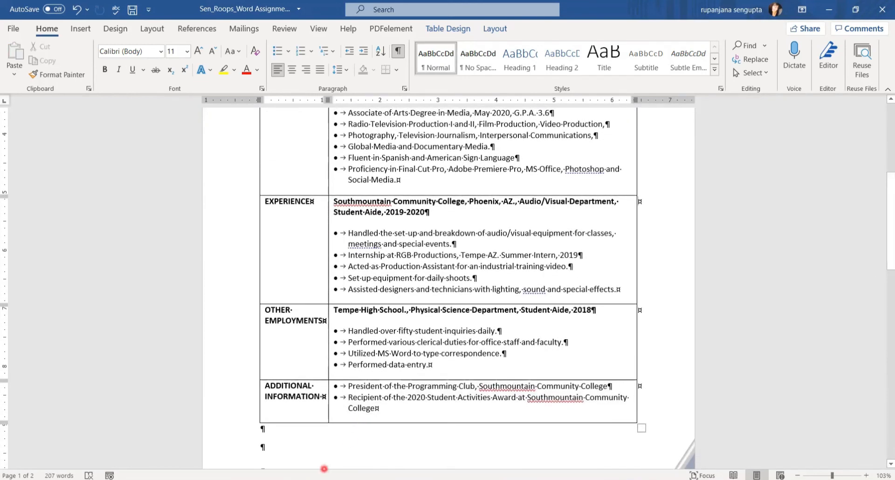
Switch to the Word Assignment 5 reference resume to compare its bulleted table.
mouse_move(299, 478)
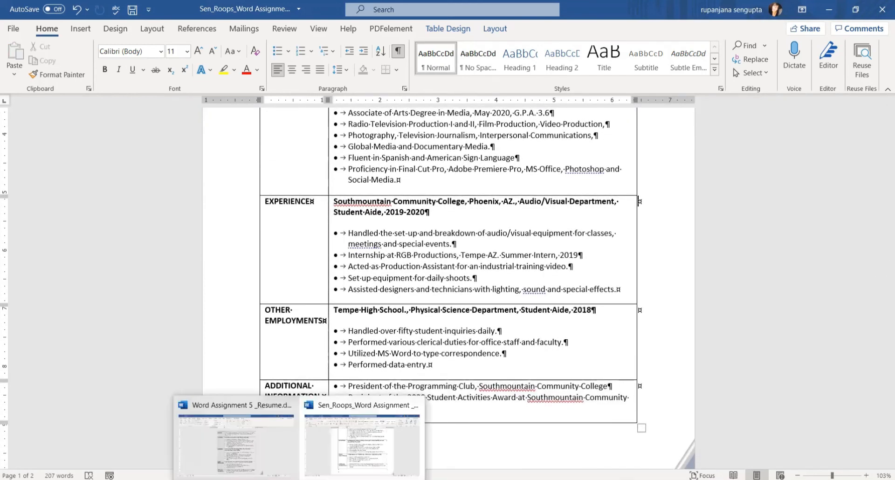
click(235, 469)
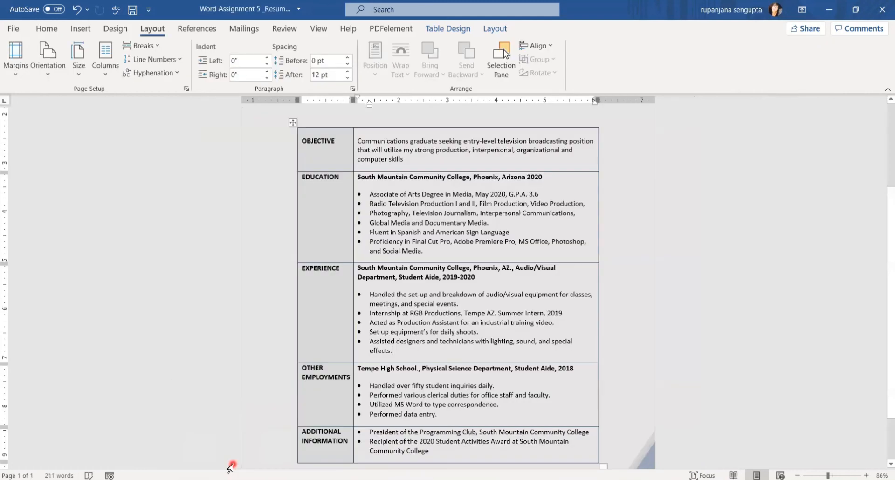
mouse_move(881, 232)
mouse_down()
mouse_move(882, 269)
mouse_move(884, 228)
mouse_up()
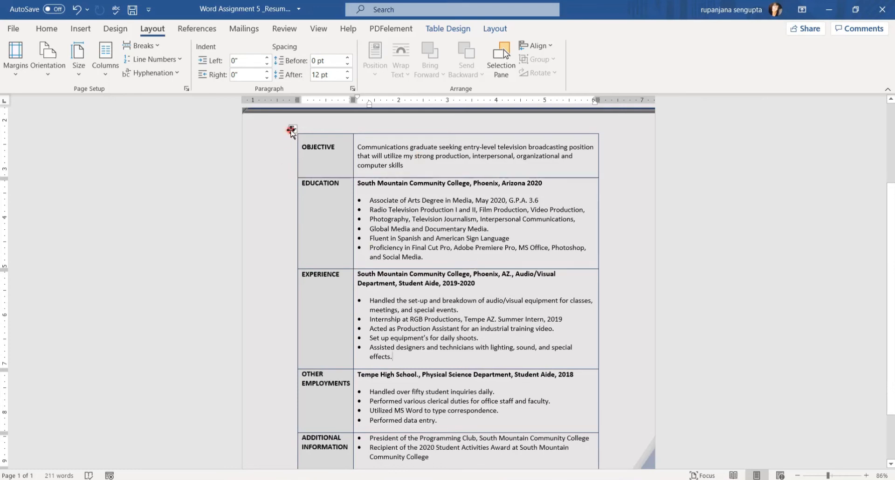
Select the resume table and remove every border with No Border.
click(291, 130)
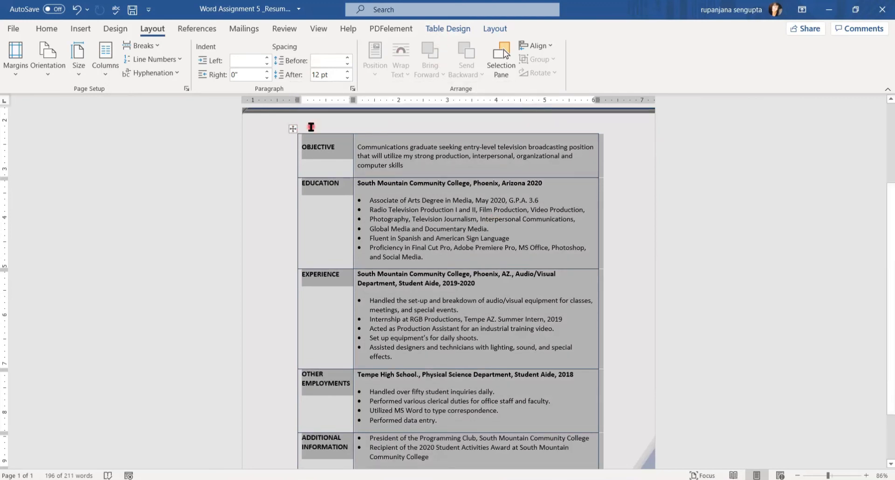
click(453, 29)
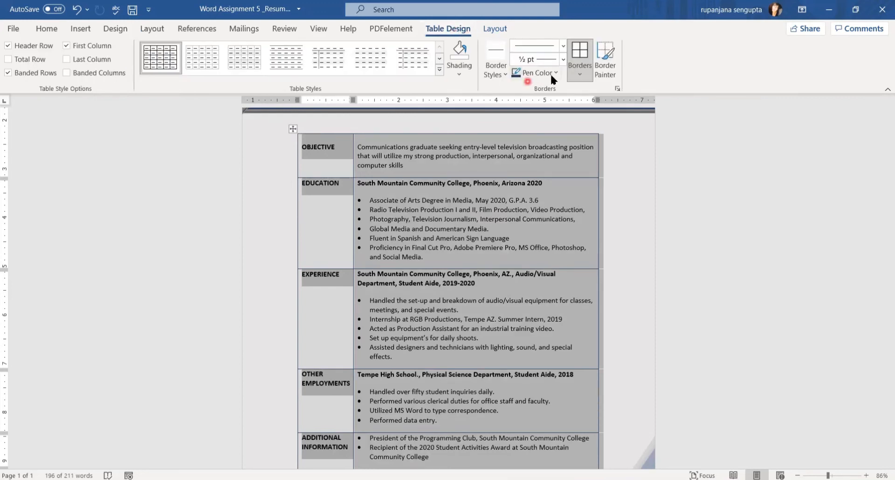
click(579, 75)
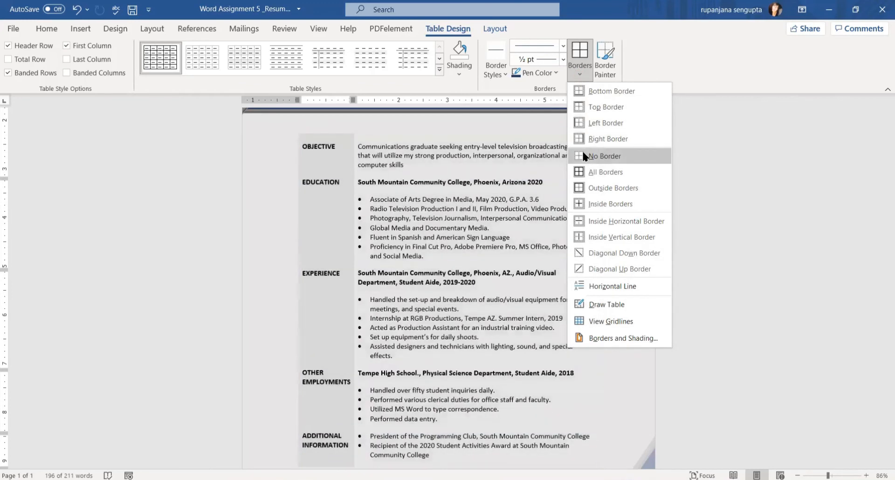
click(583, 156)
Bring up the Borders and Shading dialog from the Borders list.
click(577, 76)
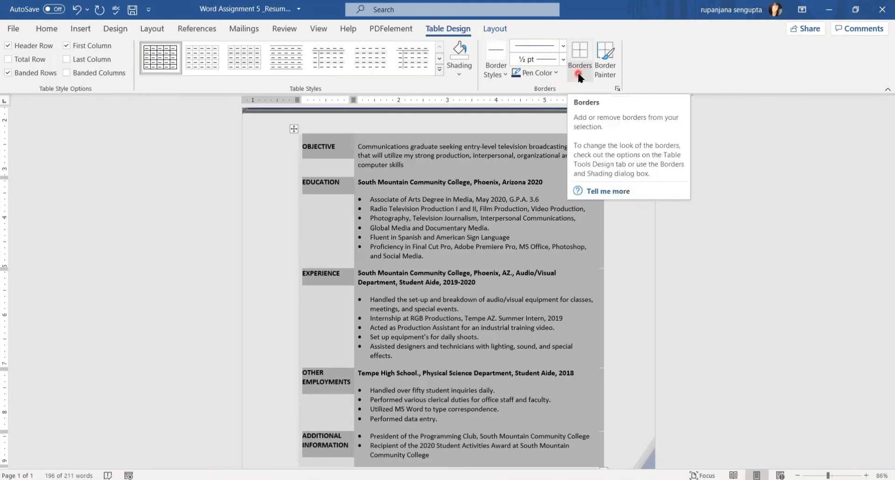
click(578, 75)
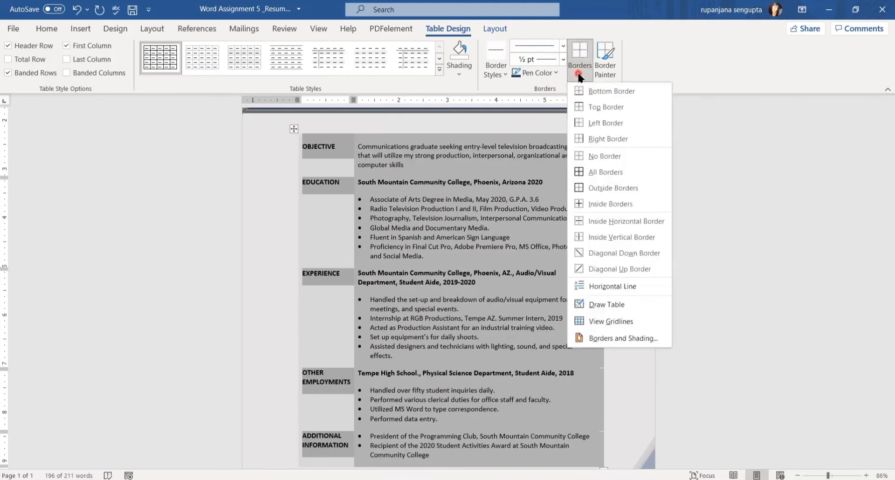
click(601, 337)
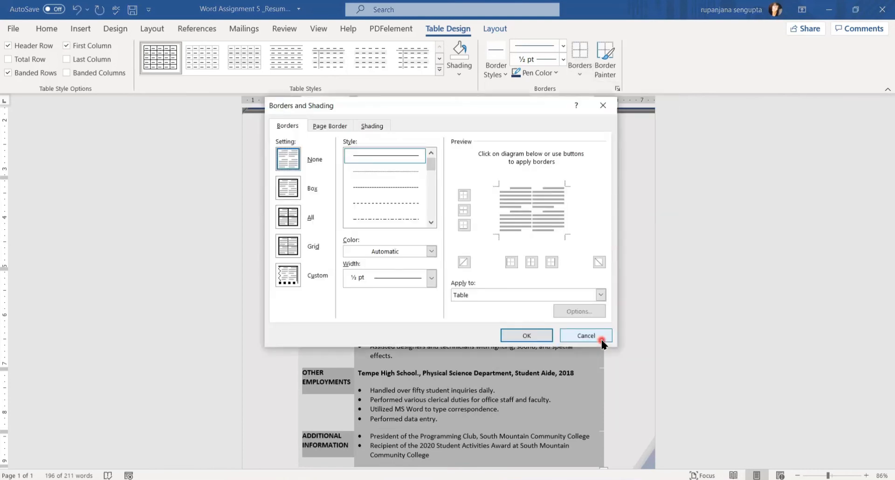
Choose a double-line border style, 2¼ pt wide, in dark blue.
click(288, 169)
click(430, 223)
click(431, 222)
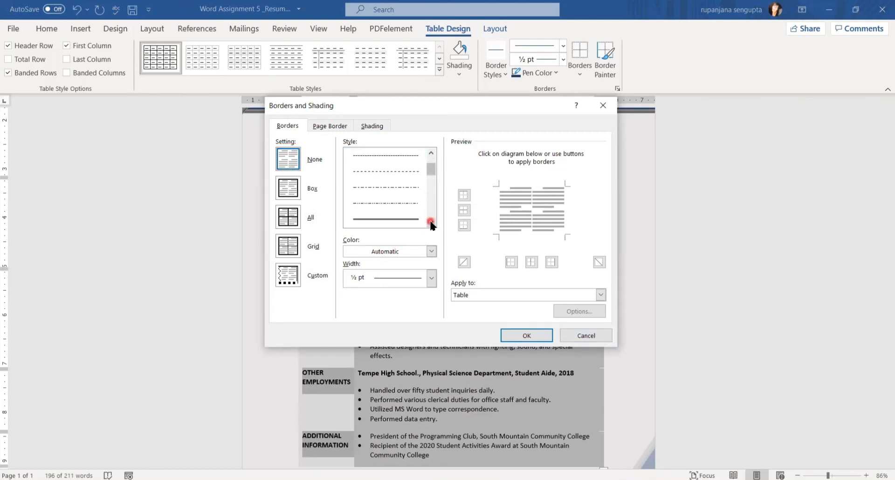
click(399, 220)
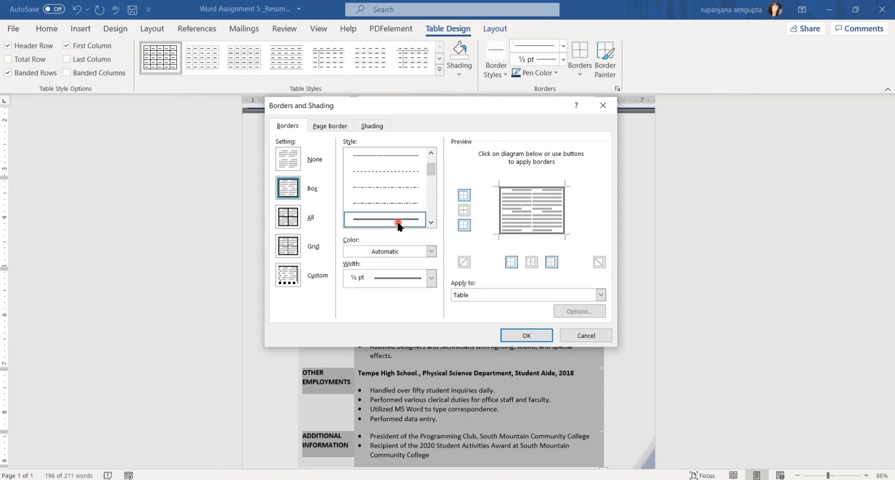
click(431, 279)
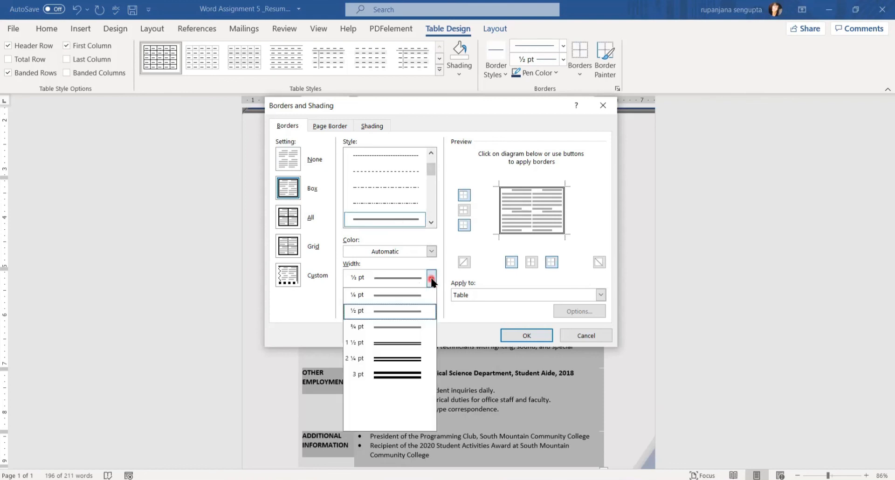
click(389, 359)
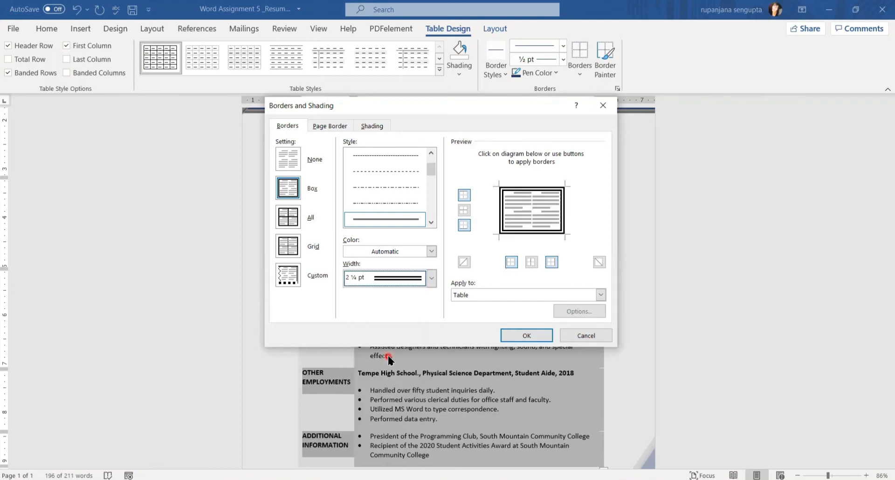
click(430, 252)
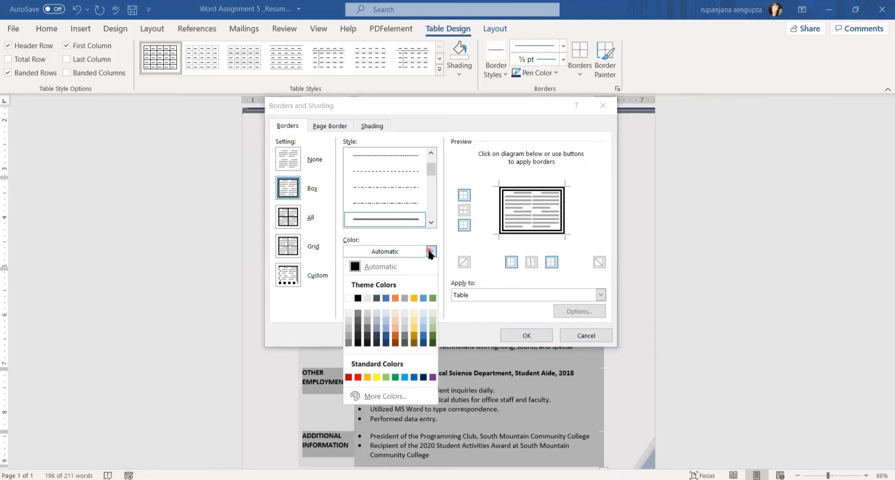
click(386, 345)
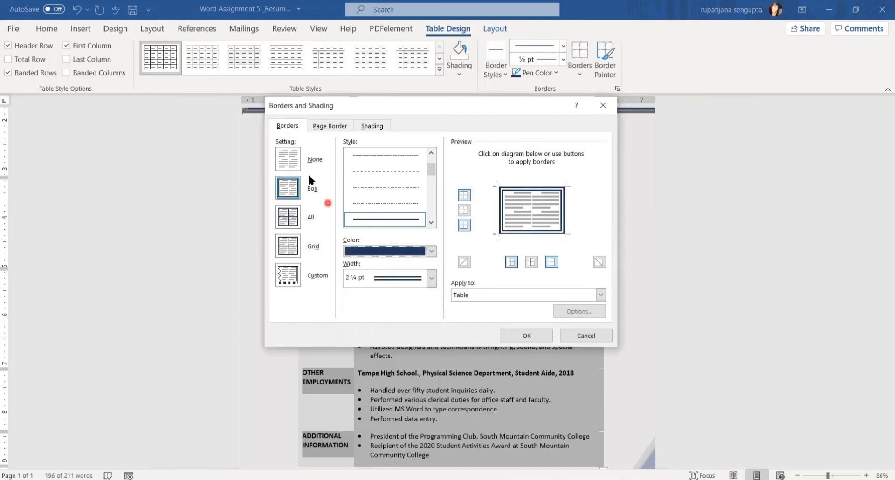
Apply that border only along the table's top and bottom edges.
click(287, 161)
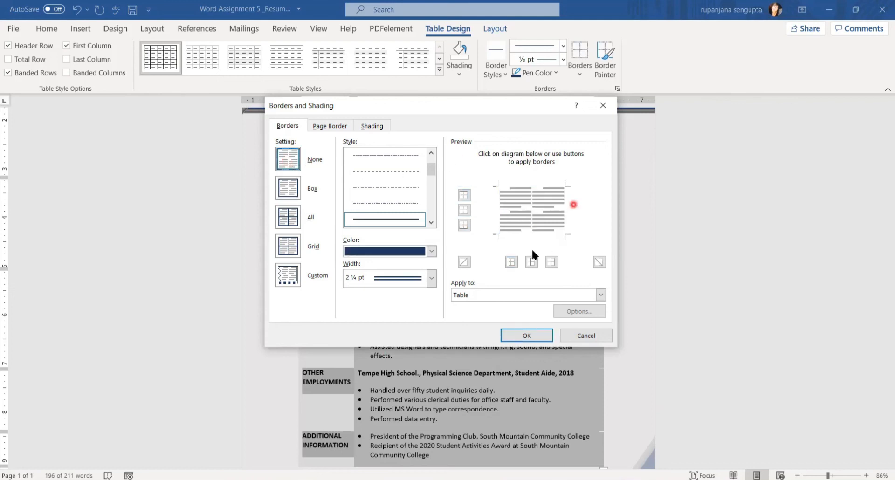
click(464, 201)
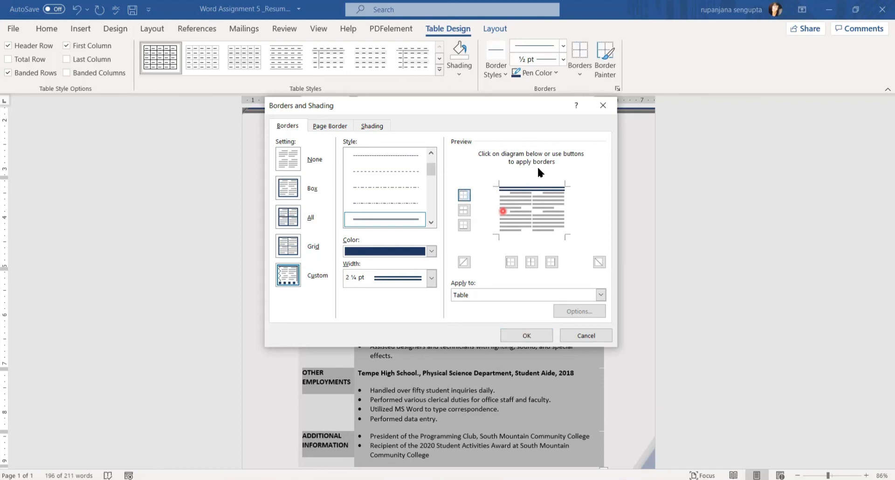
click(463, 226)
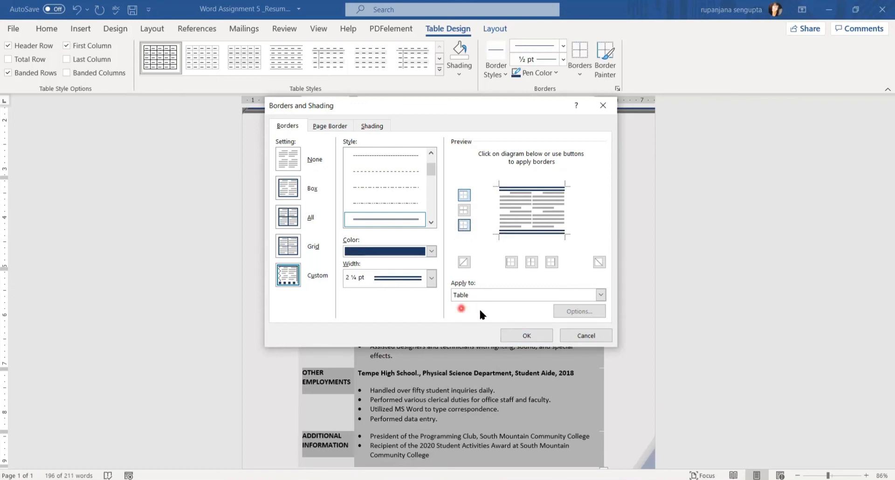
click(518, 336)
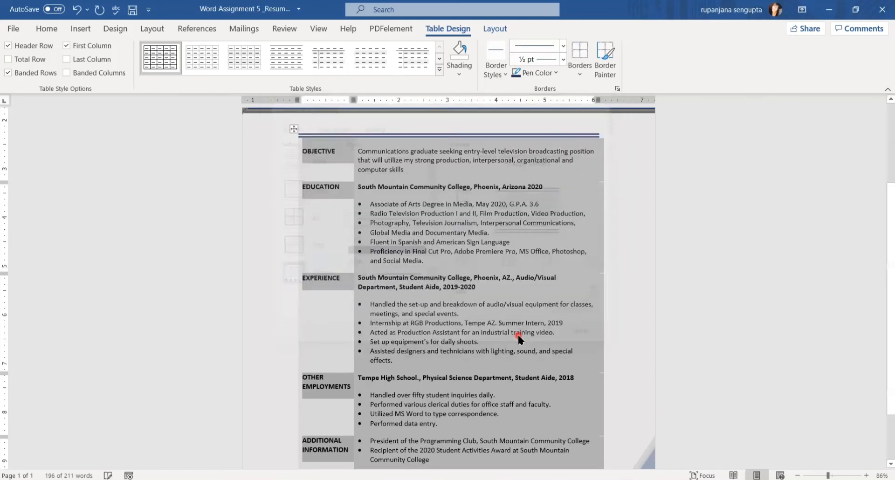
click(622, 301)
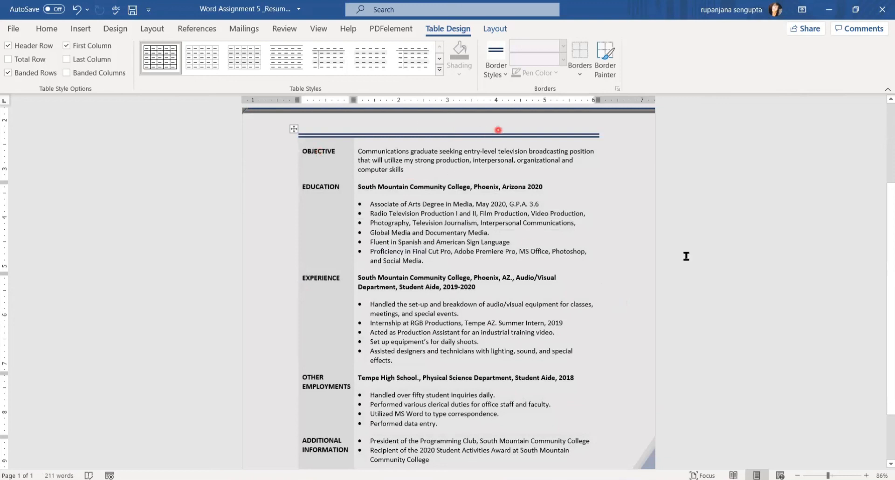
Check the finished resume in Print preview, then switch to the other resume document.
scroll(883, 280, down, 1)
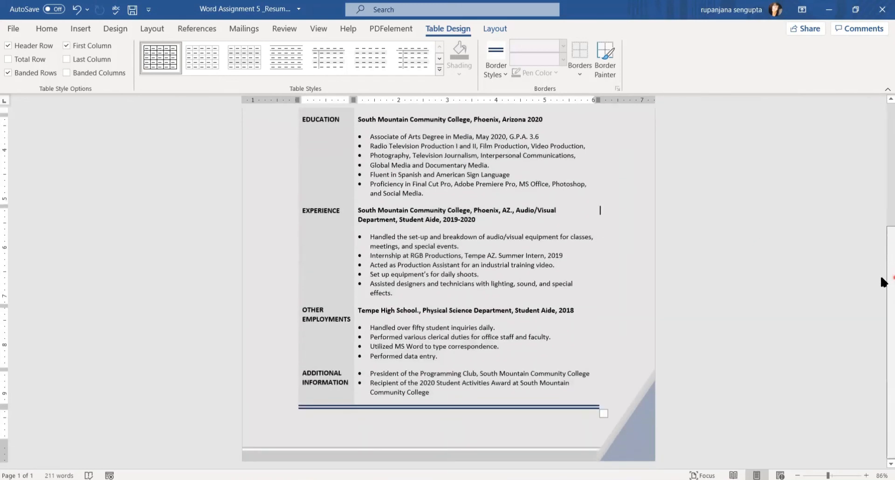
click(12, 29)
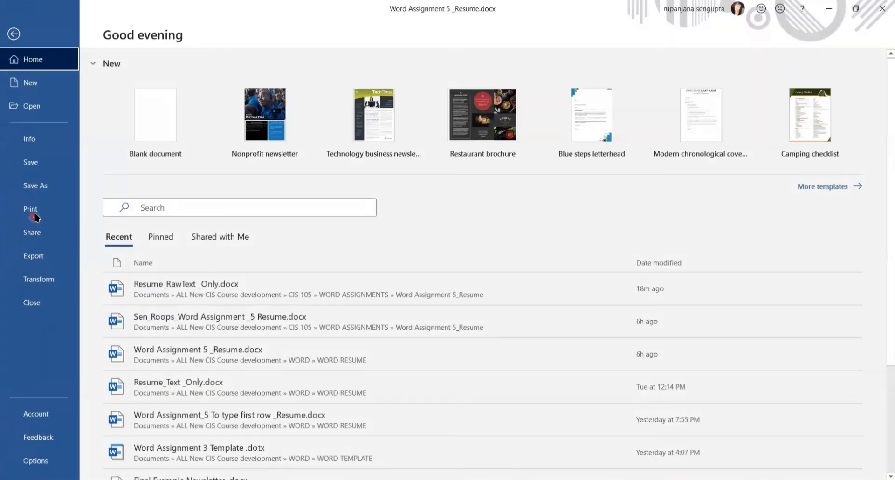
click(34, 213)
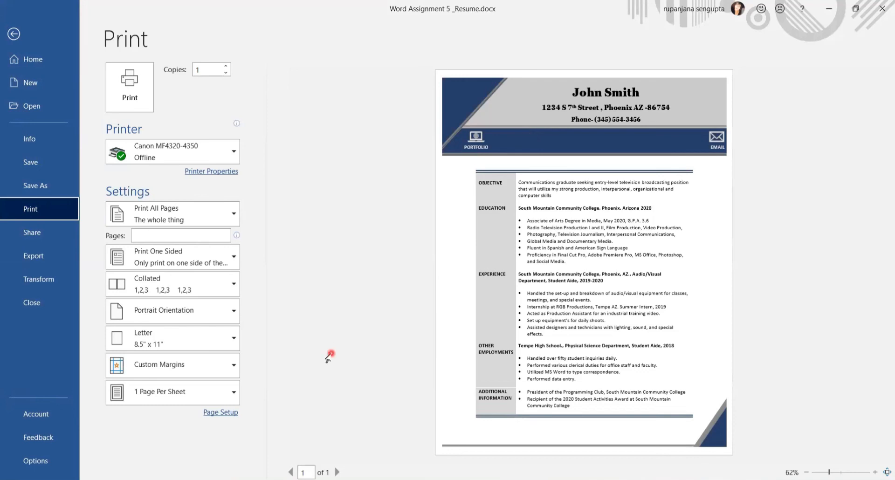
mouse_move(299, 479)
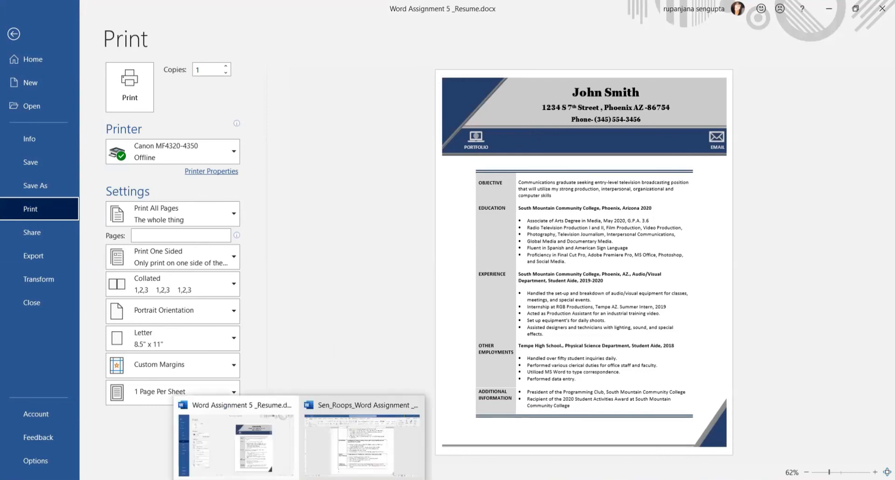
click(348, 456)
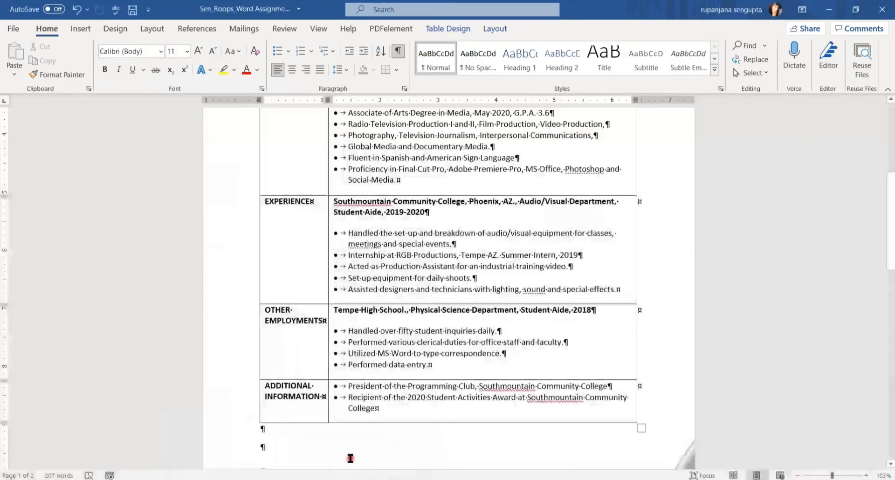
drag(885, 256, 884, 211)
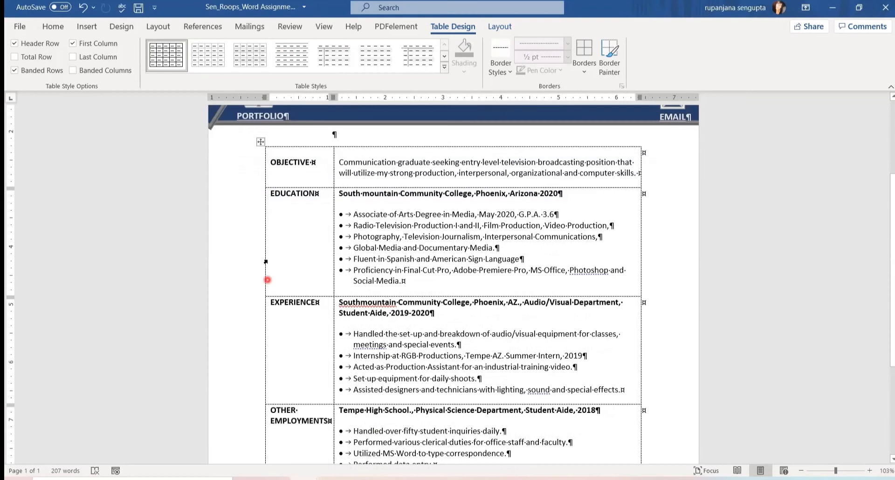
scroll(391, 454, down, 3)
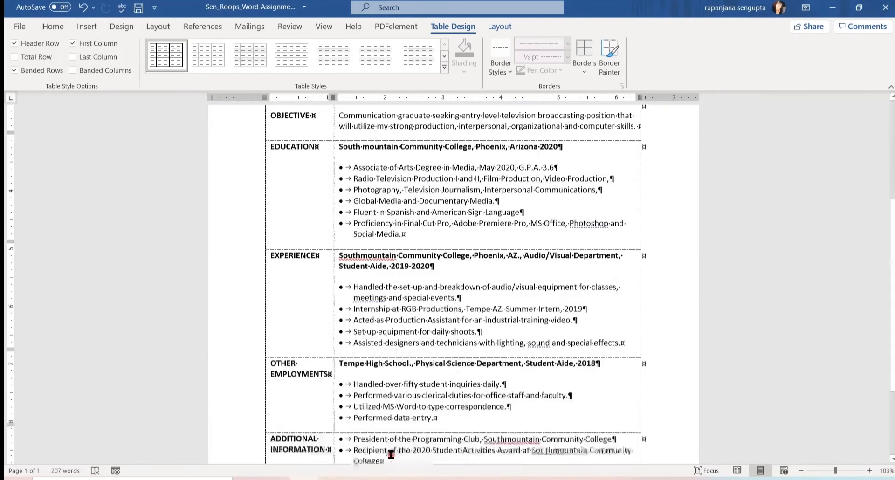
scroll(376, 377, up, 3)
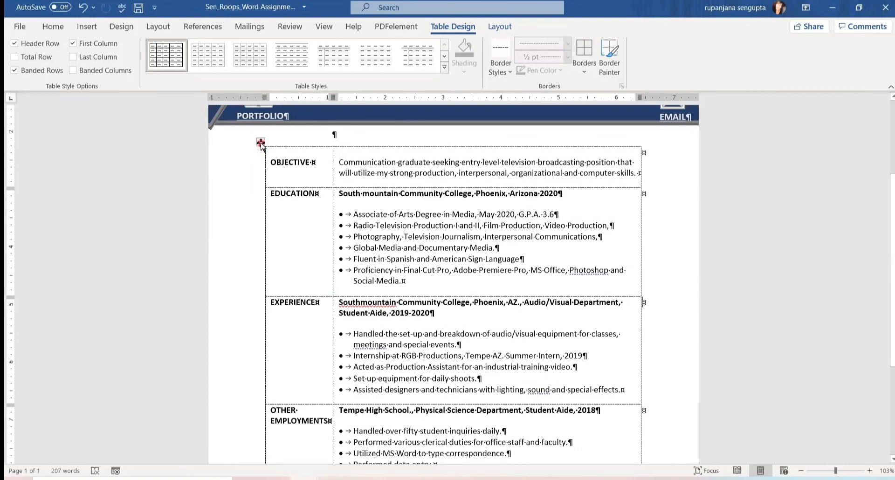
click(261, 143)
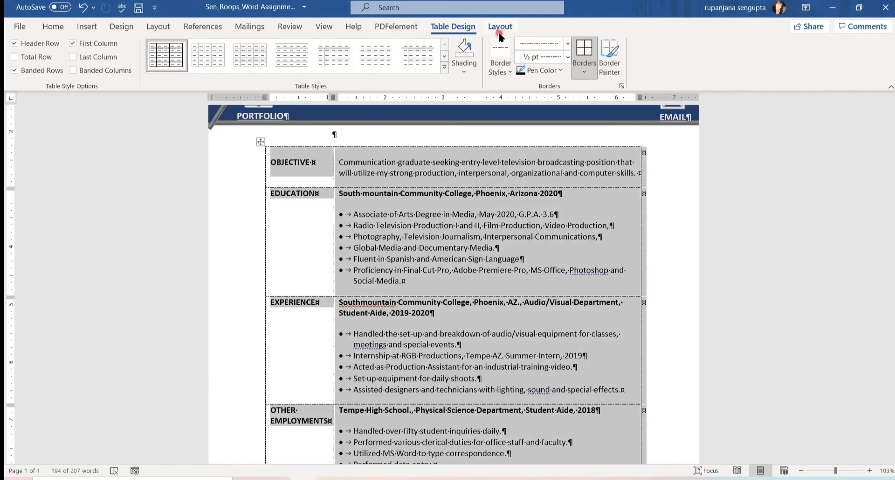
Remove all borders from the second resume's table.
click(586, 75)
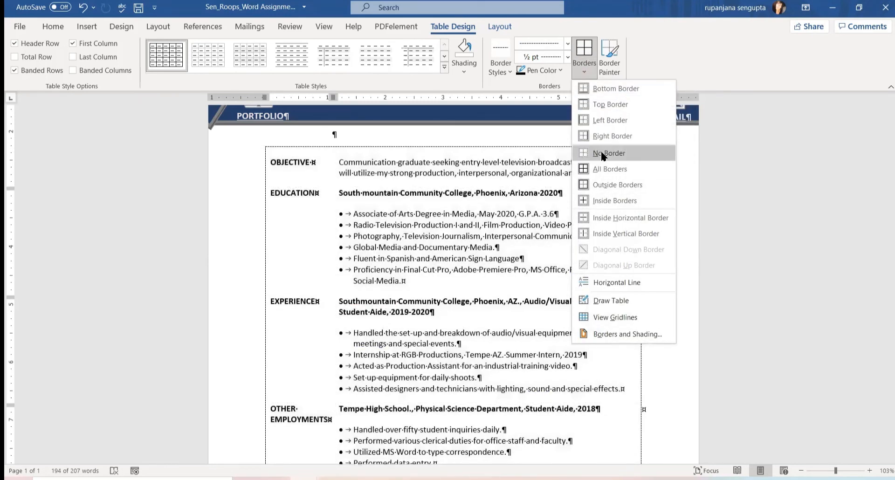
click(601, 152)
click(670, 232)
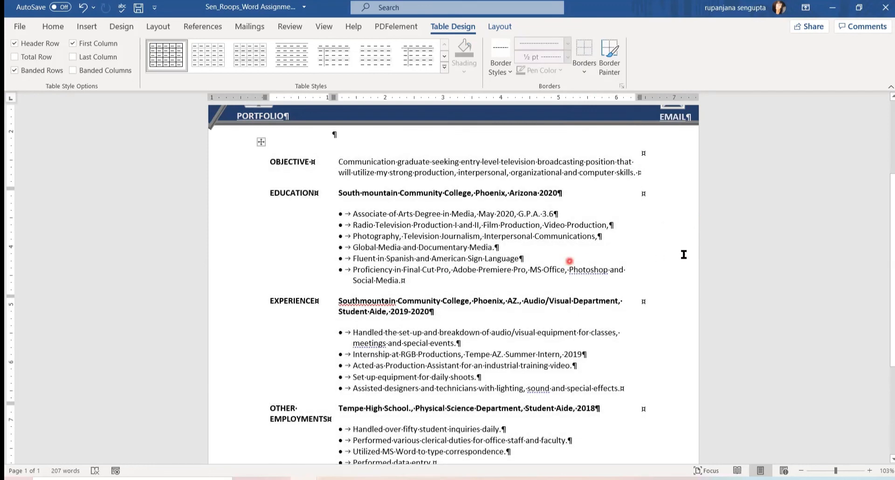
Select the whole second resume table from OBJECTIVE downward.
scroll(673, 256, down, 2)
scroll(672, 256, down, 4)
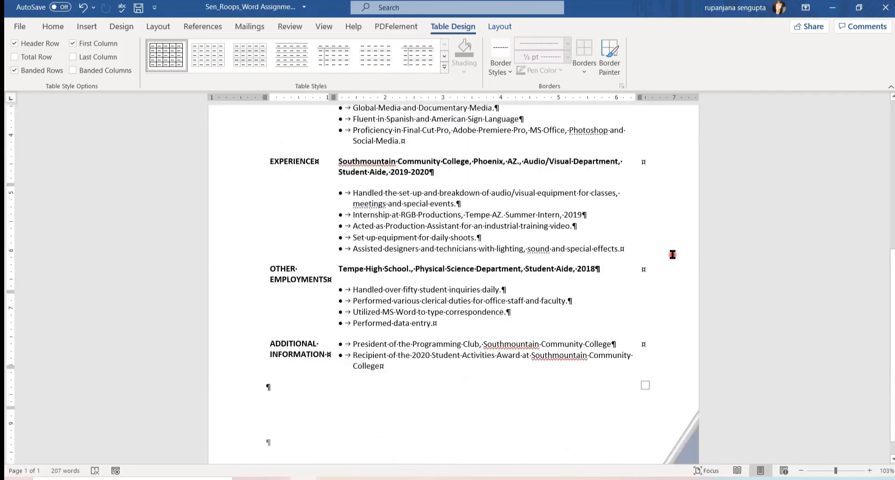
scroll(672, 254, up, 7)
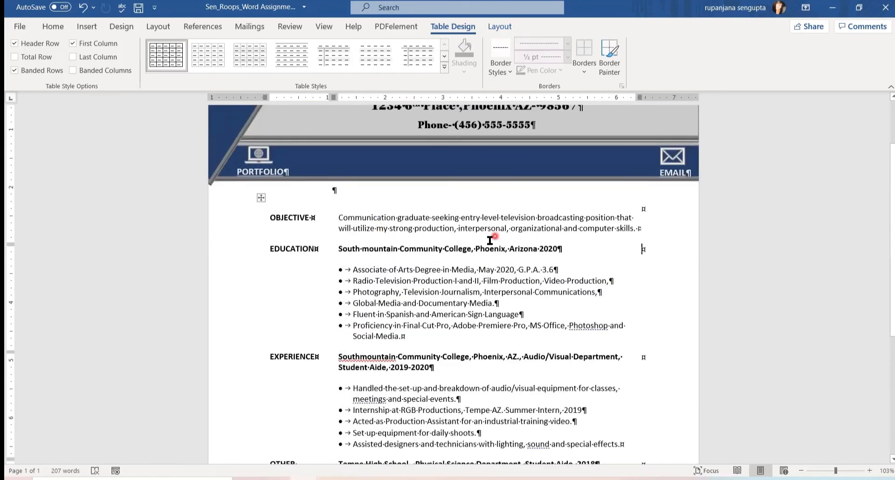
click(260, 199)
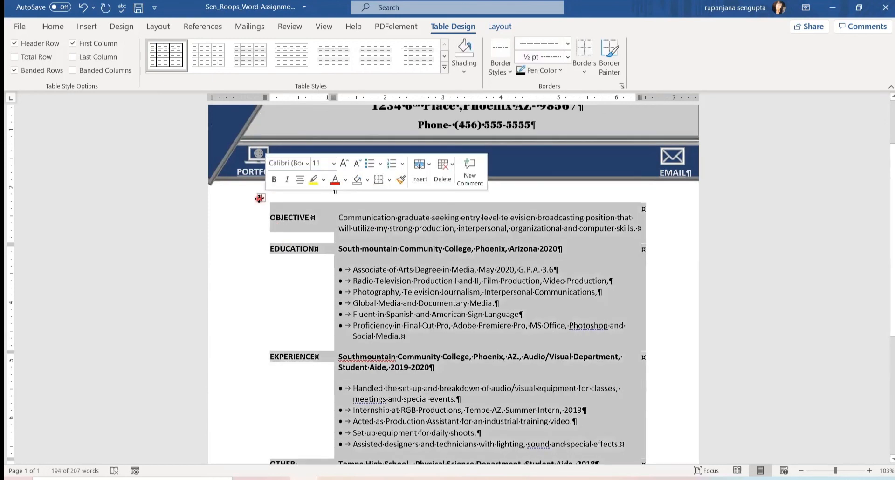
In Borders and Shading, pick a dark blue 2¼ pt double-line border style.
click(585, 73)
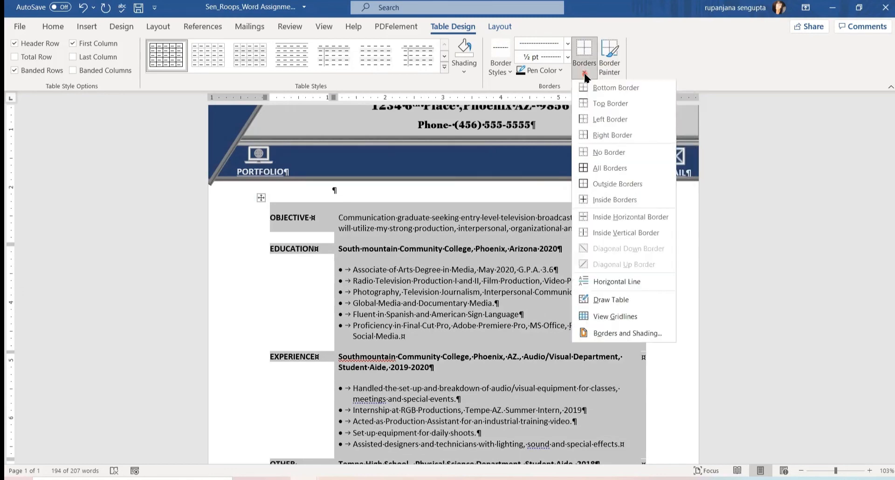
click(627, 335)
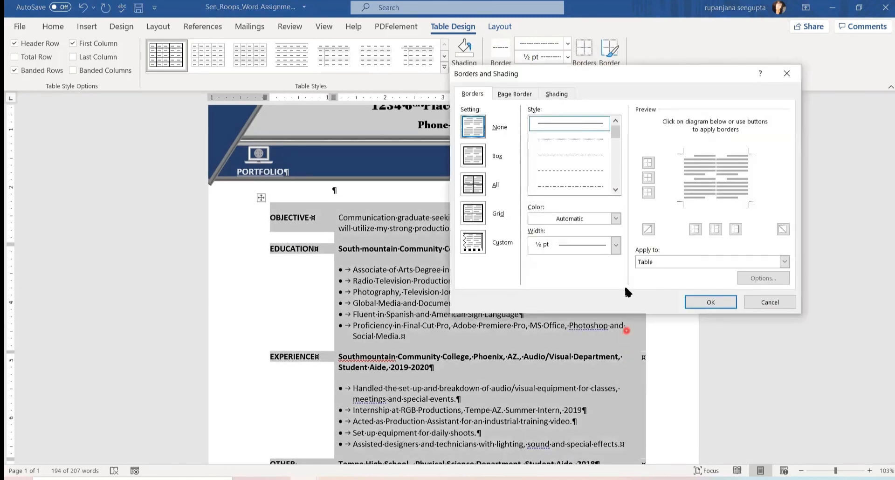
click(615, 191)
click(616, 191)
click(597, 170)
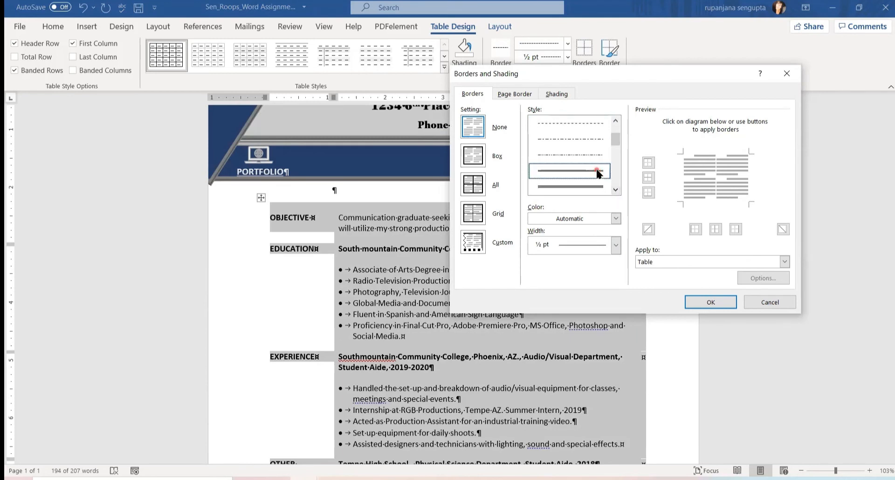
click(615, 246)
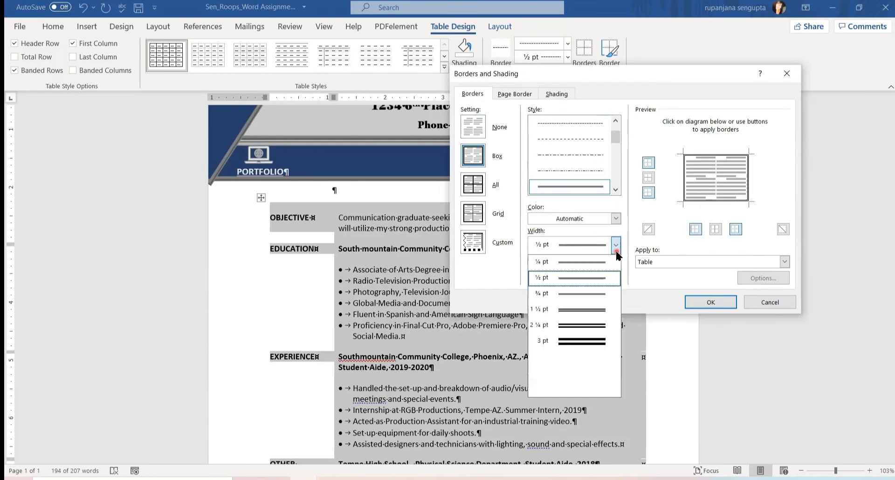
click(587, 325)
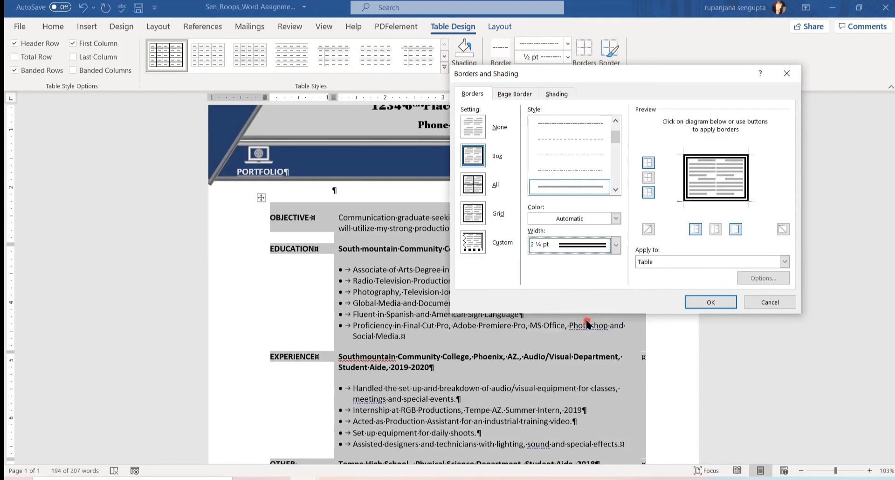
click(614, 219)
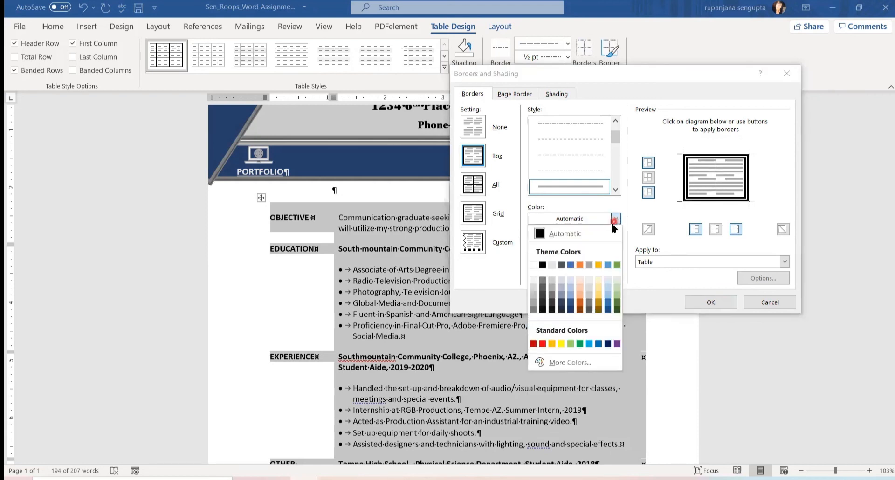
click(571, 310)
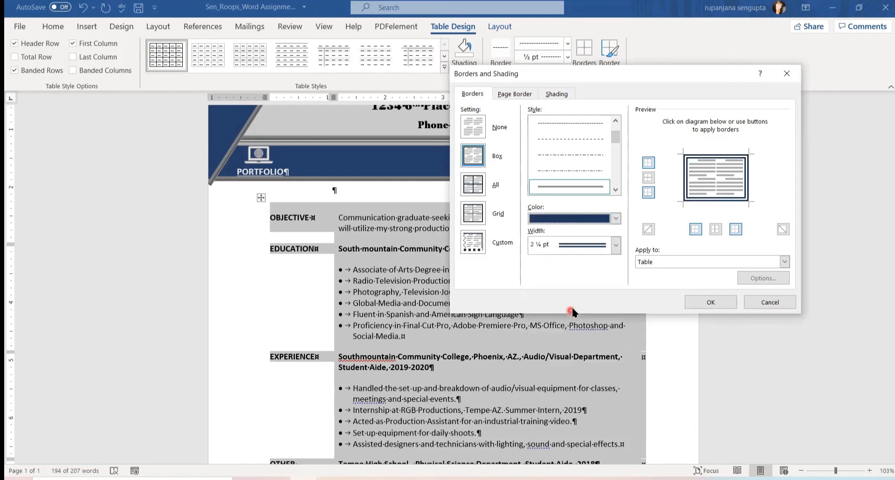
Apply the double-line border to the table's top and bottom edges only.
click(477, 134)
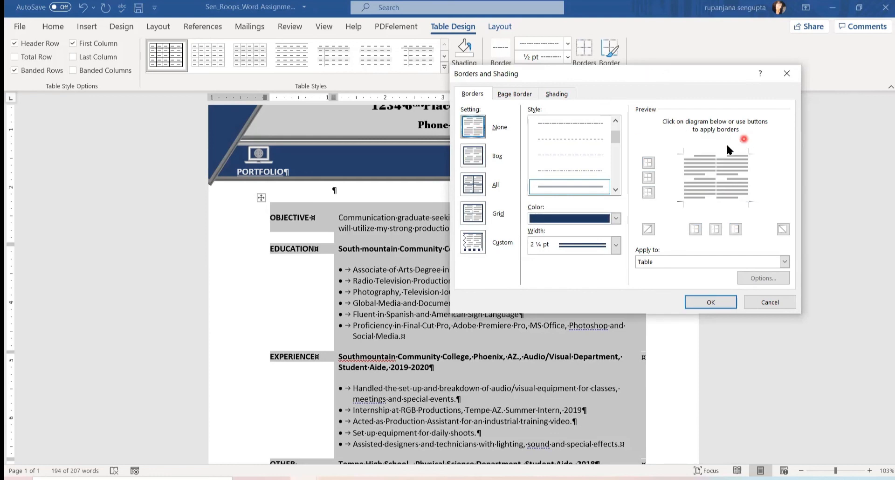
click(648, 164)
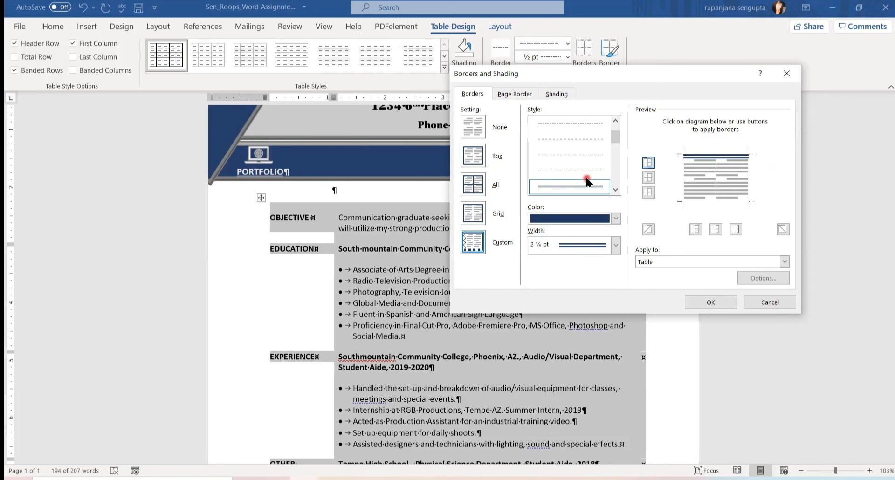
click(650, 196)
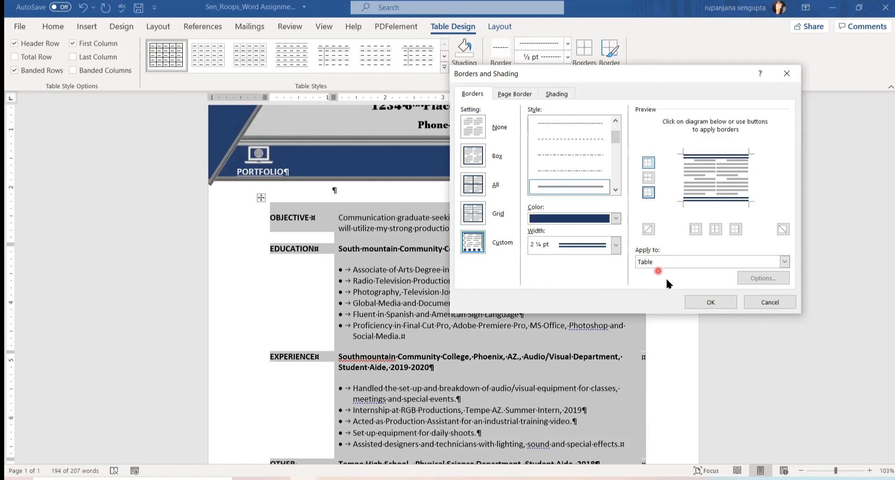
click(711, 302)
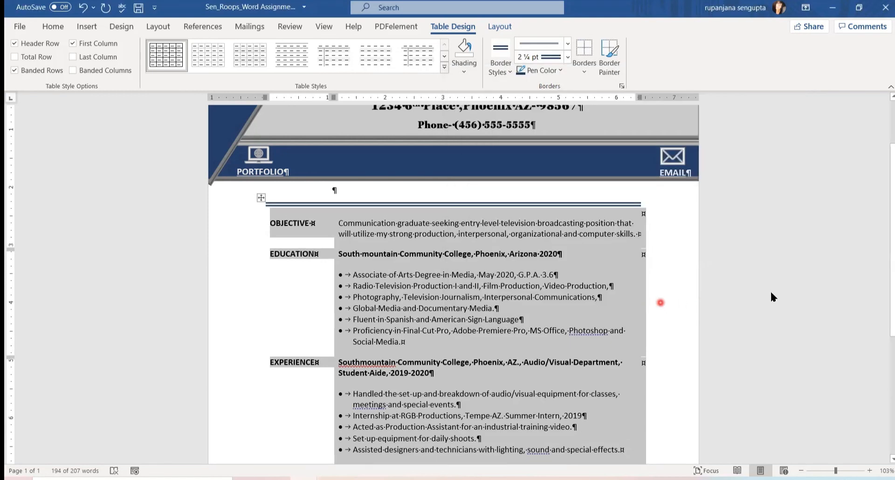
mouse_move(885, 224)
mouse_down()
mouse_move(886, 356)
mouse_move(885, 241)
mouse_up()
Shade the first-column cells, OBJECTIVE to ADDITIONAL INFORMATION, with Darker 15% grey.
click(290, 226)
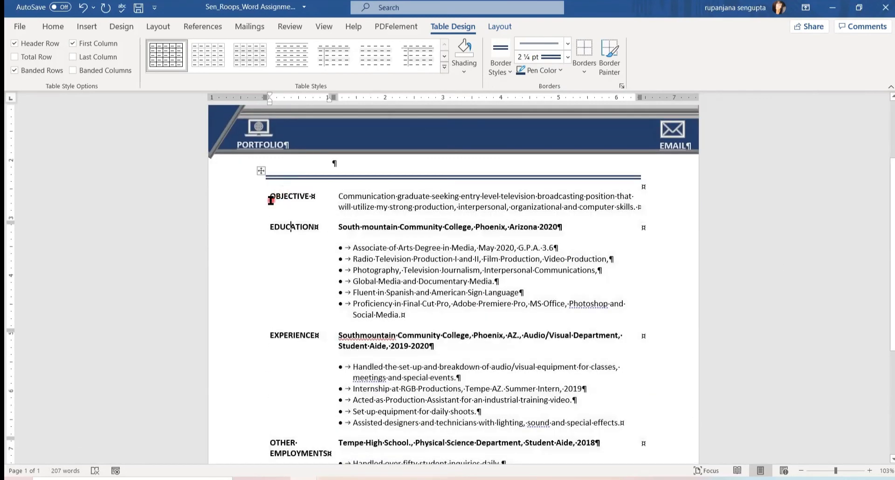
click(291, 195)
drag(270, 194, 276, 304)
drag(275, 355, 285, 470)
click(465, 74)
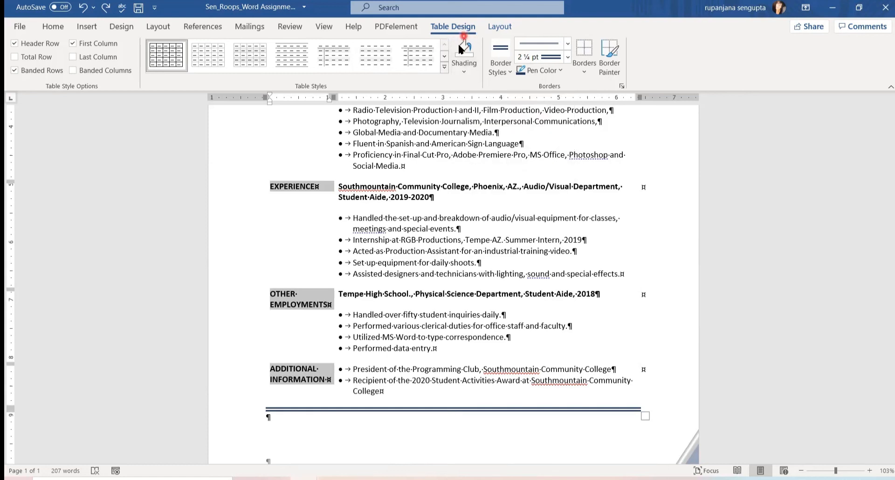
click(463, 74)
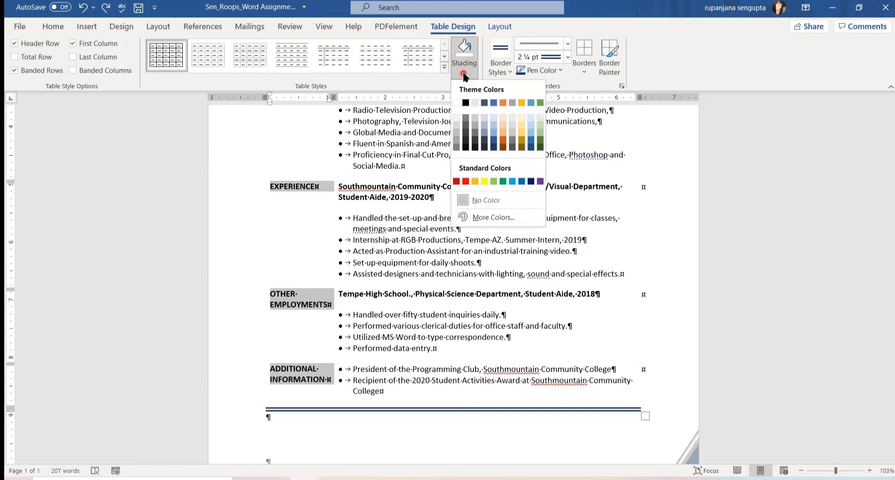
click(455, 127)
click(678, 228)
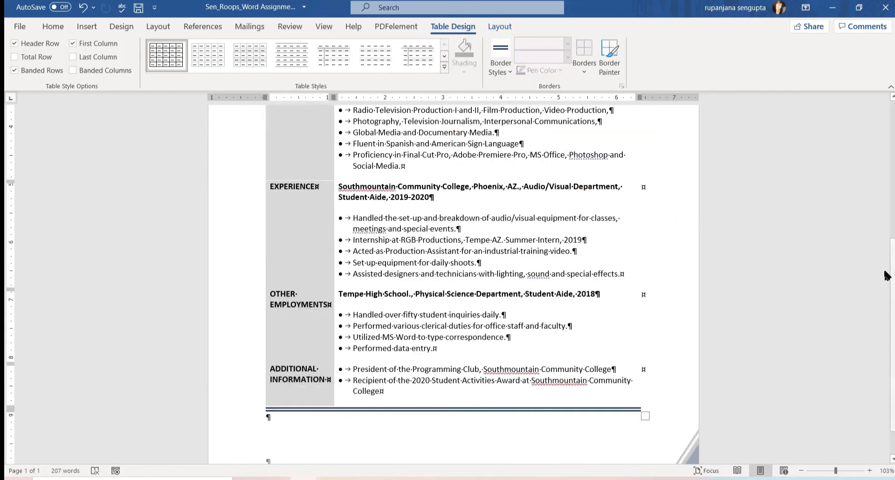
scroll(888, 271, up, 1)
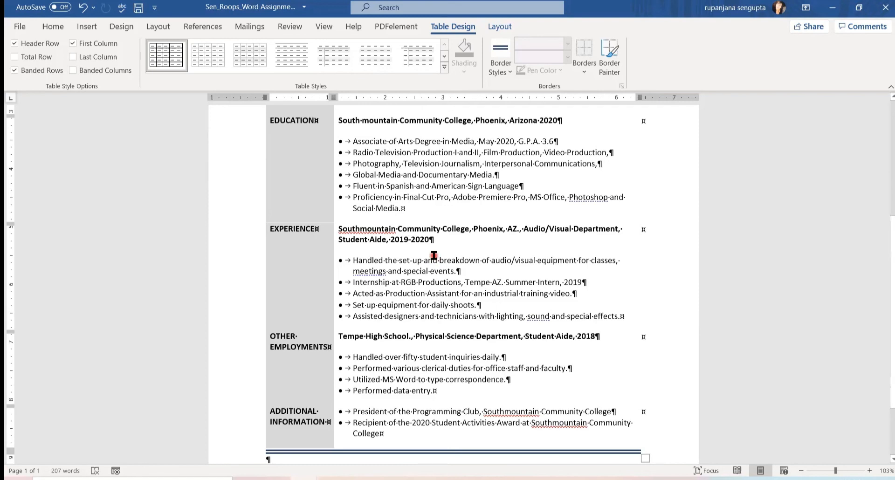
click(52, 27)
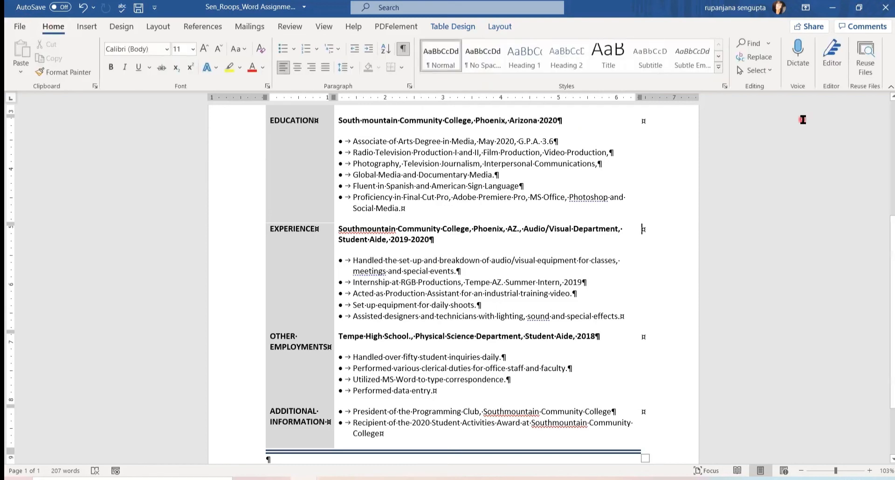
Use Editor to correct 'Southmountain' to 'South Mountain'.
click(833, 60)
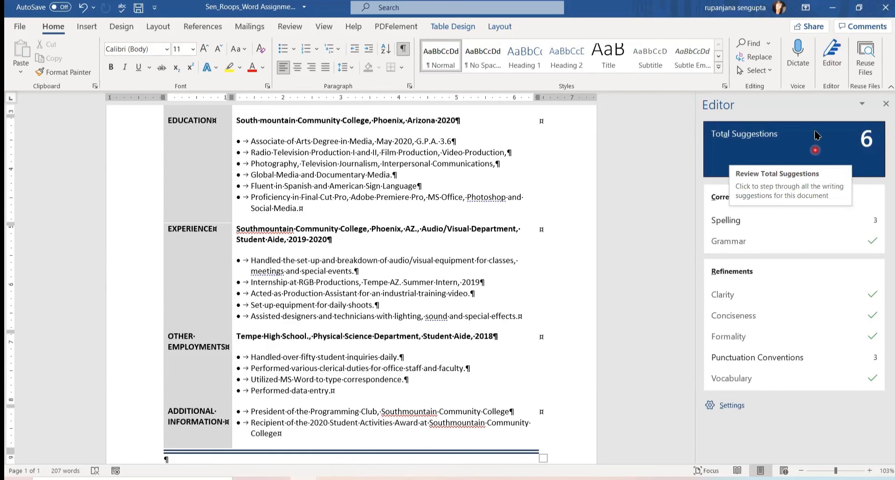
click(723, 225)
click(726, 270)
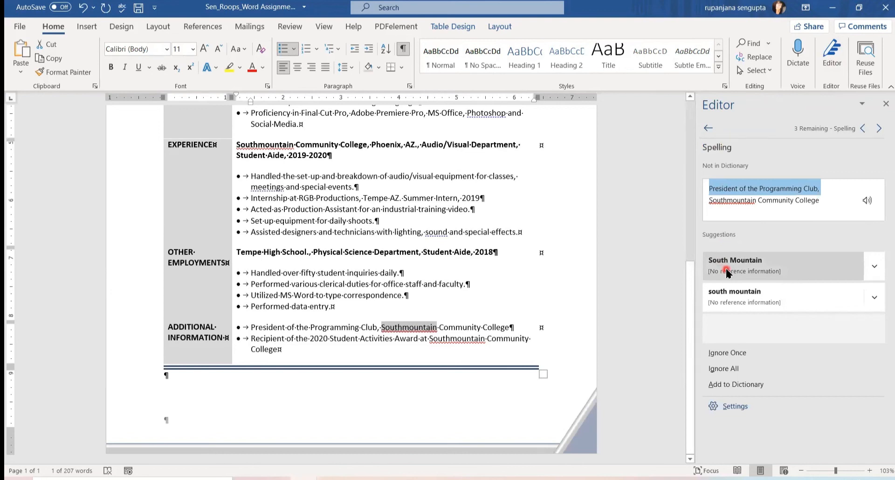
click(727, 271)
click(726, 270)
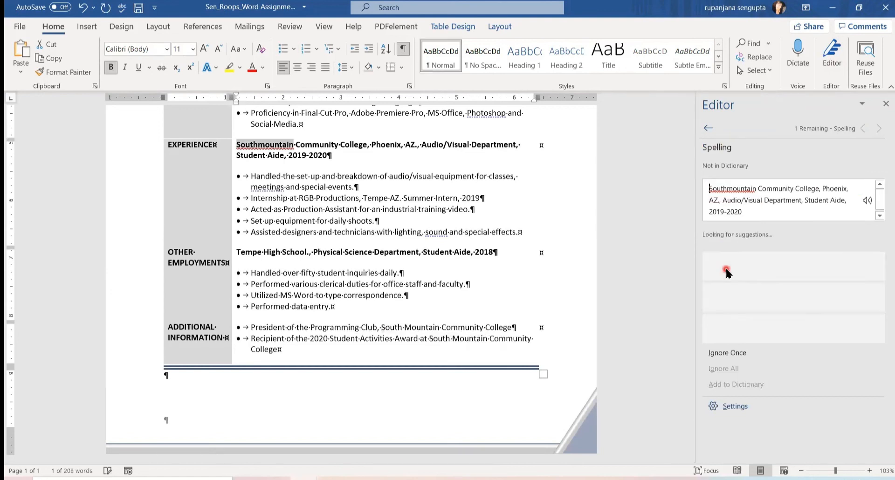
click(725, 268)
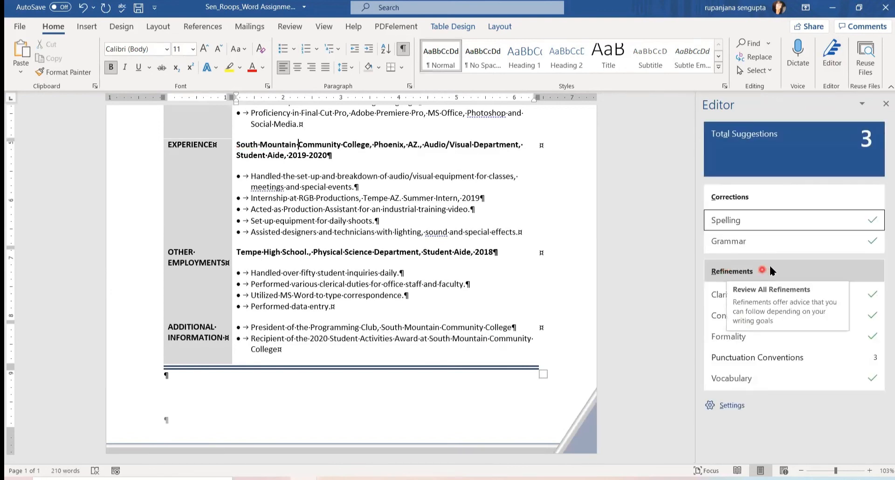
Accept Editor's commas after 'meetings', 'sound' and 'Photoshop'.
click(725, 359)
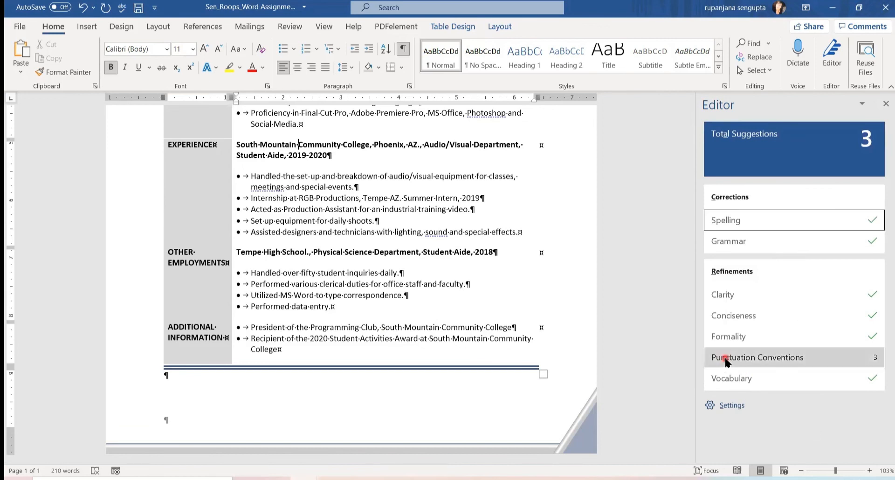
click(749, 364)
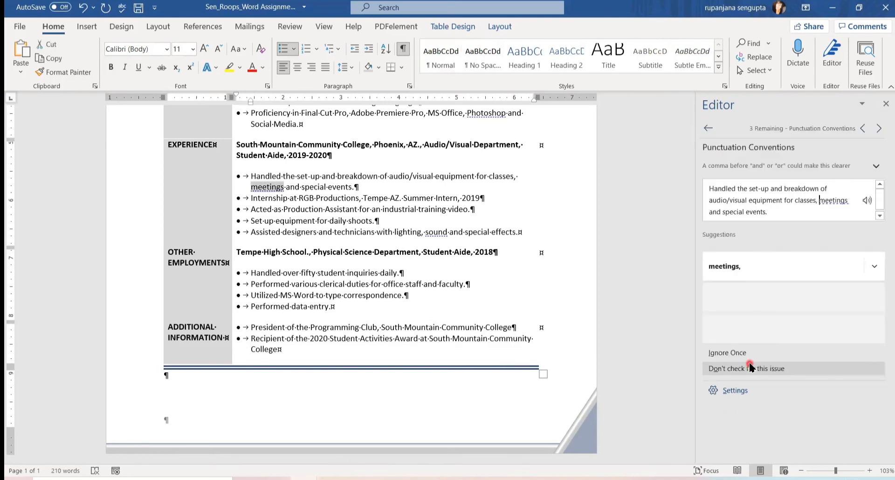
click(717, 265)
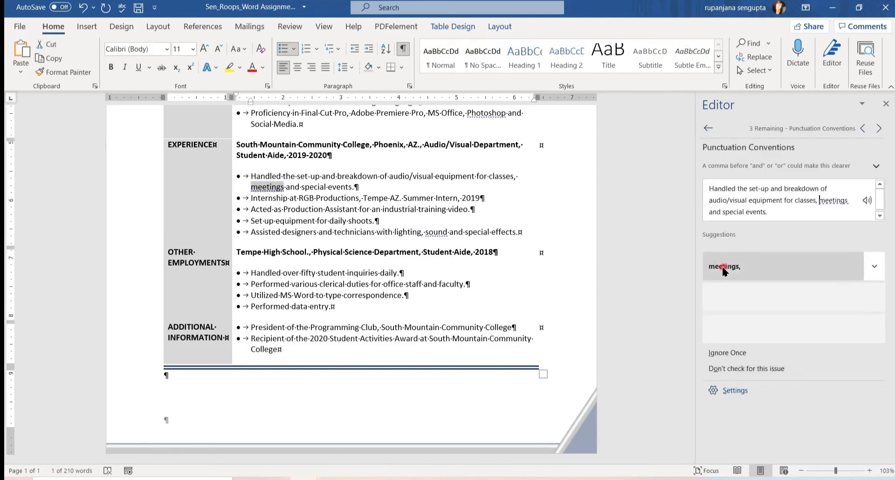
click(723, 267)
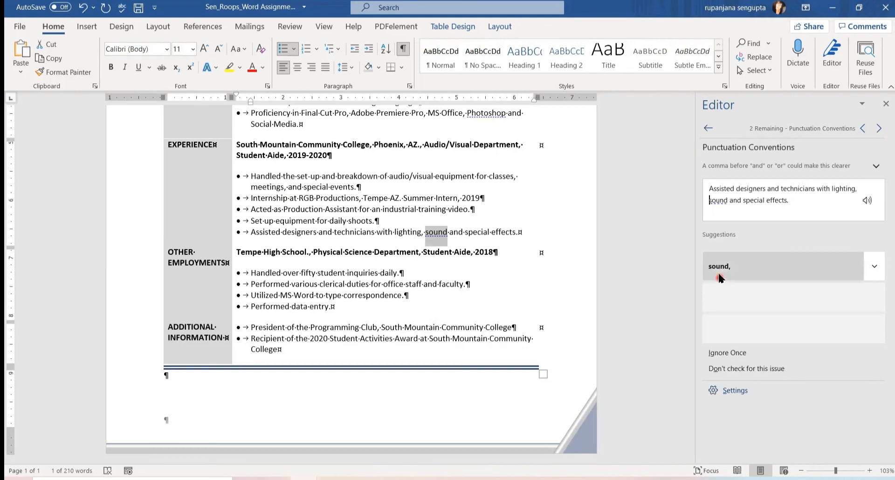
click(719, 277)
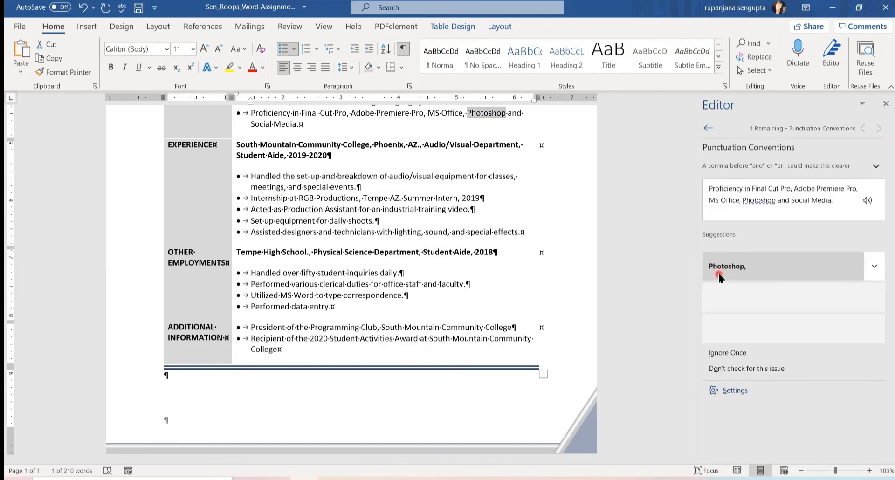
click(719, 277)
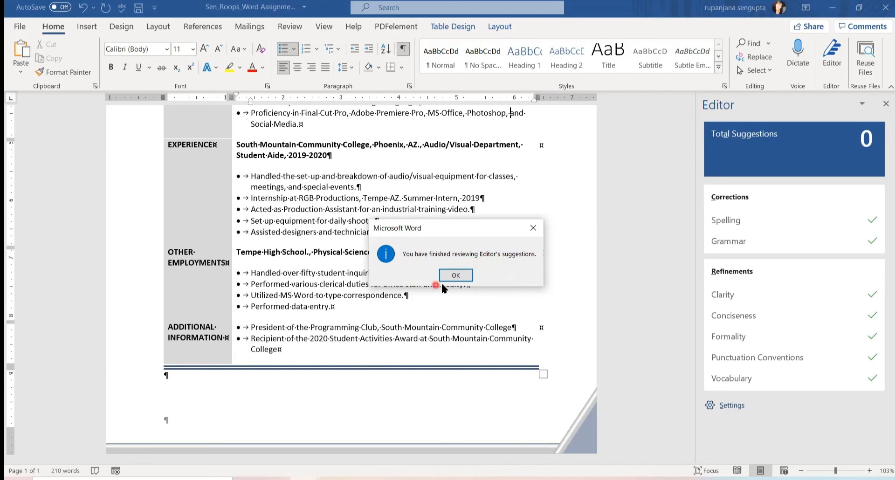
Confirm the review is finished and close the Editor pane.
click(455, 276)
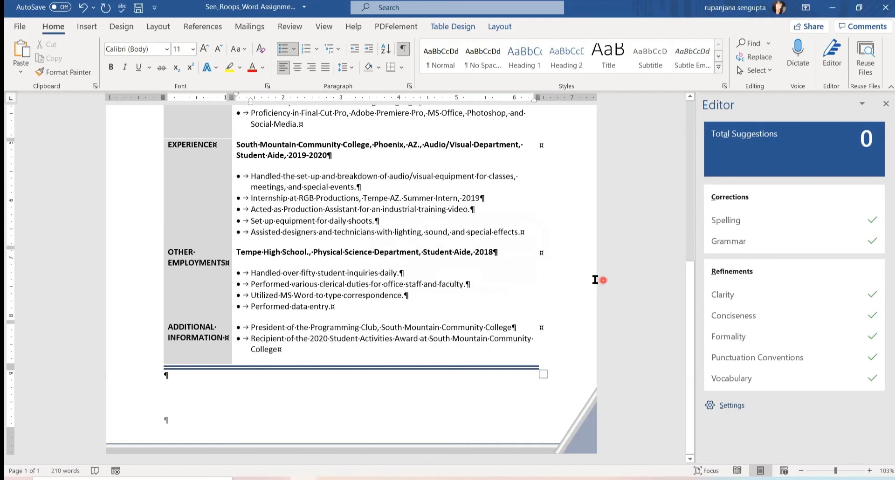
click(886, 104)
click(850, 258)
Center the whole resume table on the page.
drag(889, 290, 886, 172)
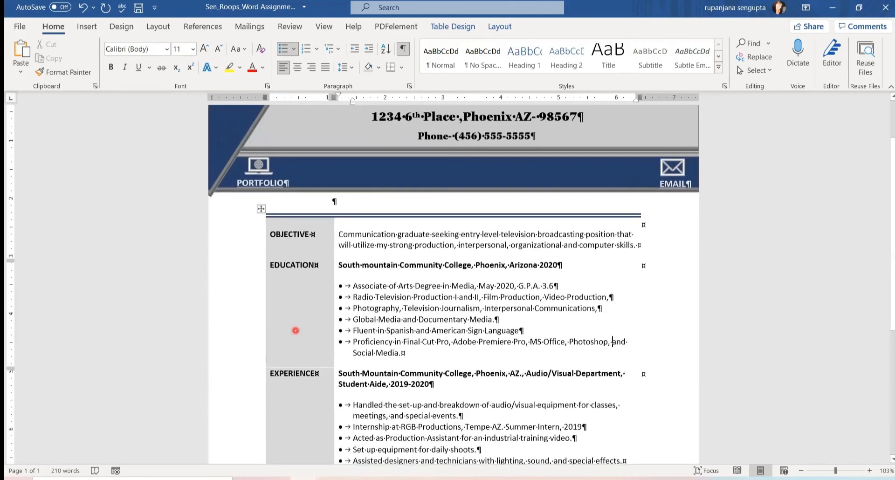
click(259, 211)
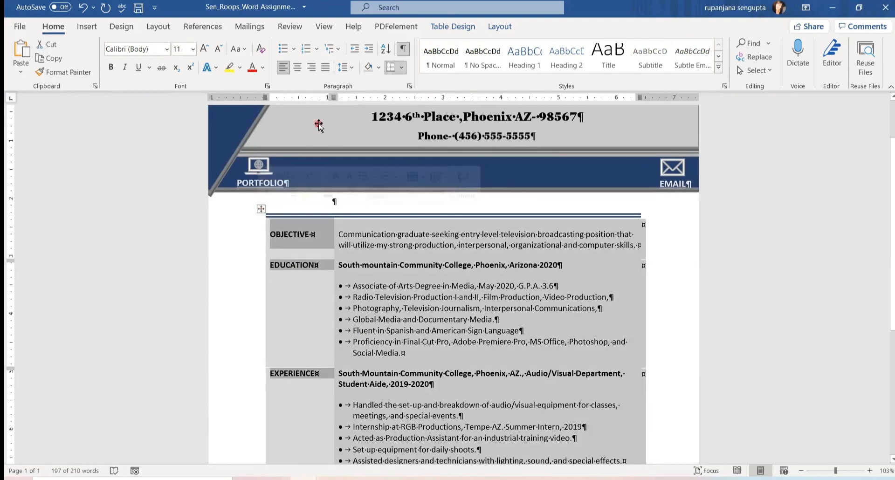
click(298, 68)
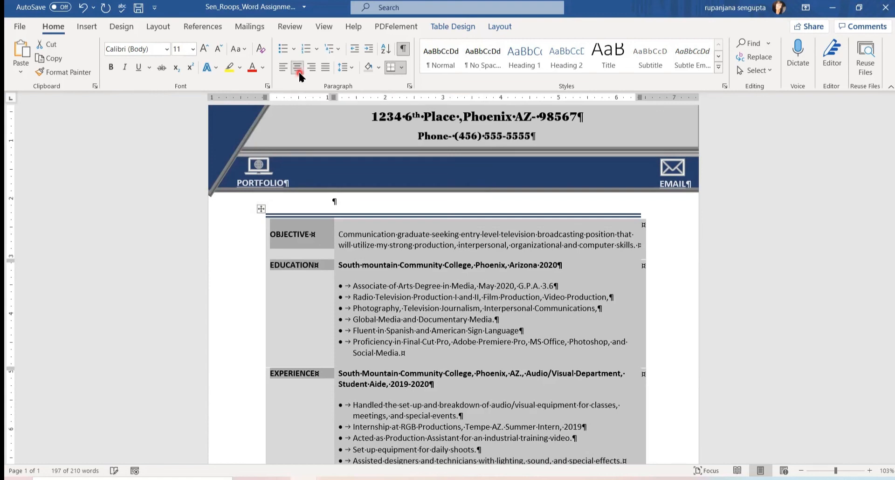
click(623, 309)
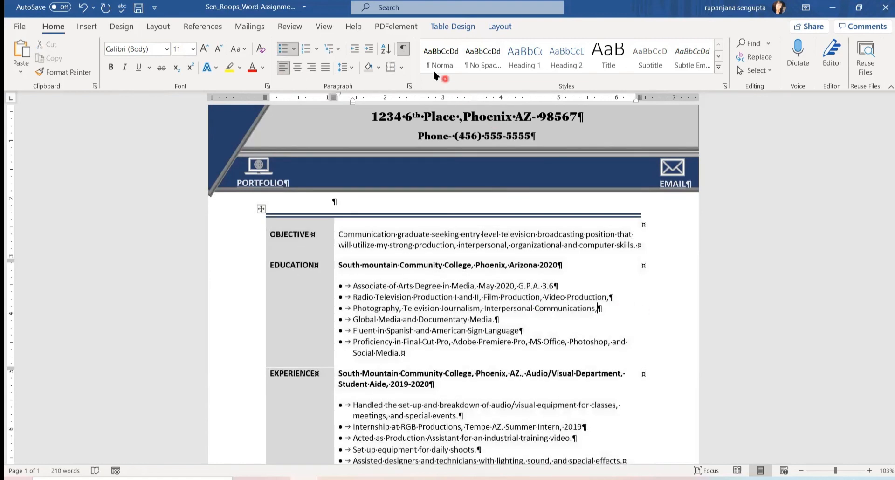
Hide the paragraph marks and formatting symbols.
click(404, 52)
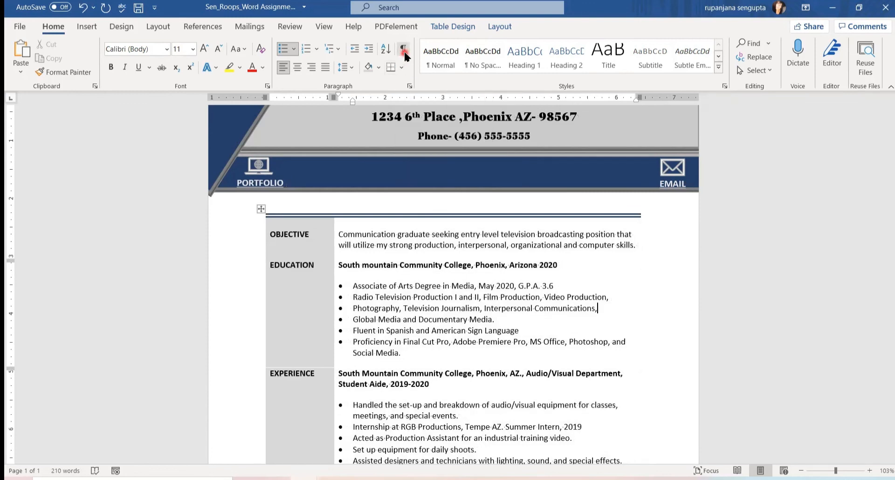
drag(891, 247, 887, 219)
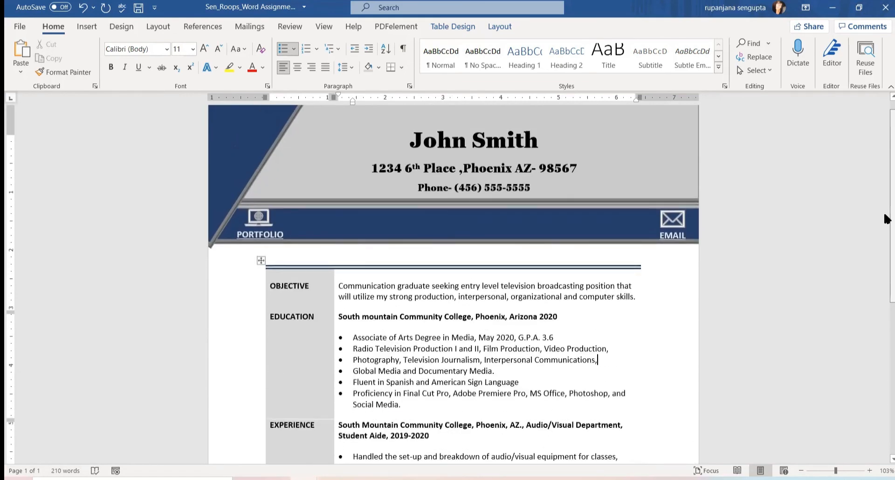
click(294, 299)
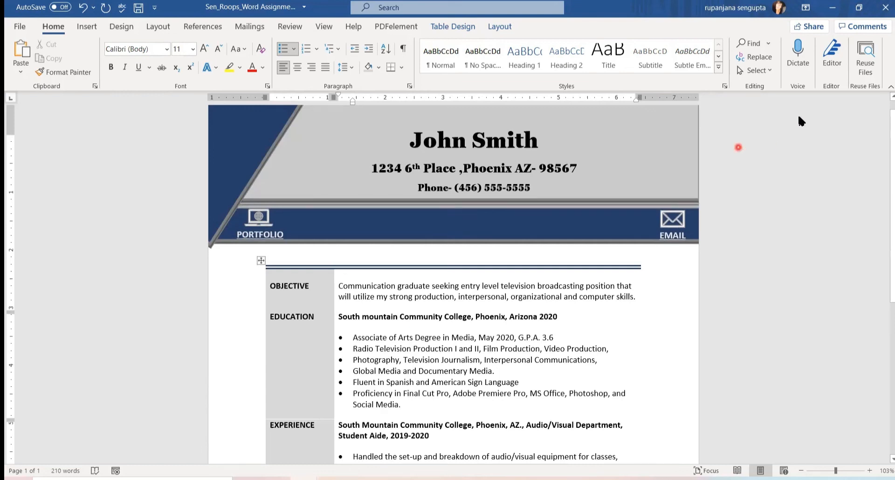
click(375, 253)
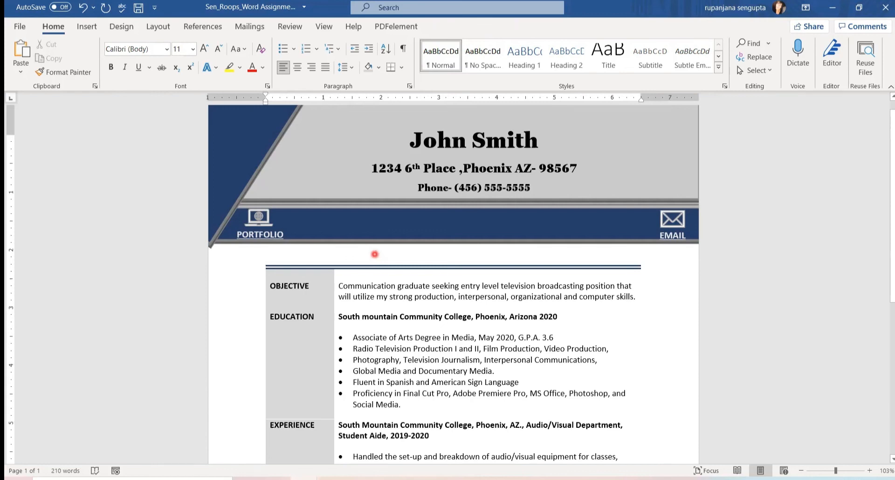
click(115, 29)
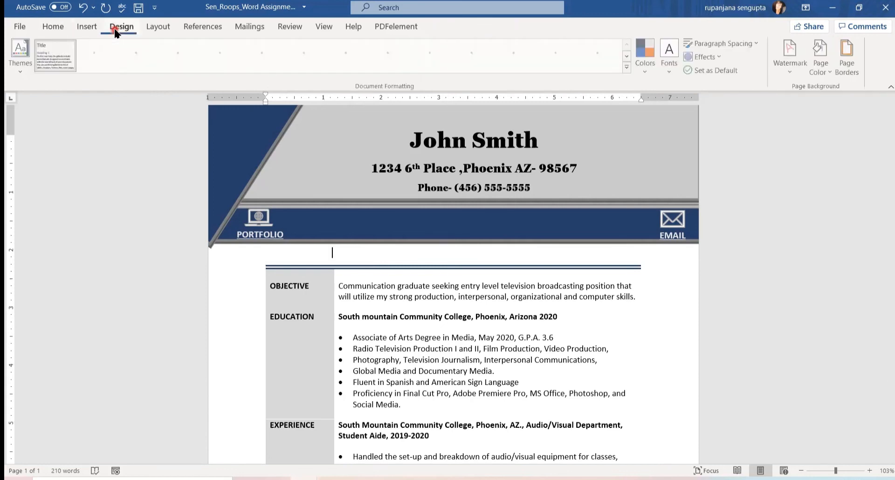
Set the page colour to Light Gray, Background 2.
click(828, 74)
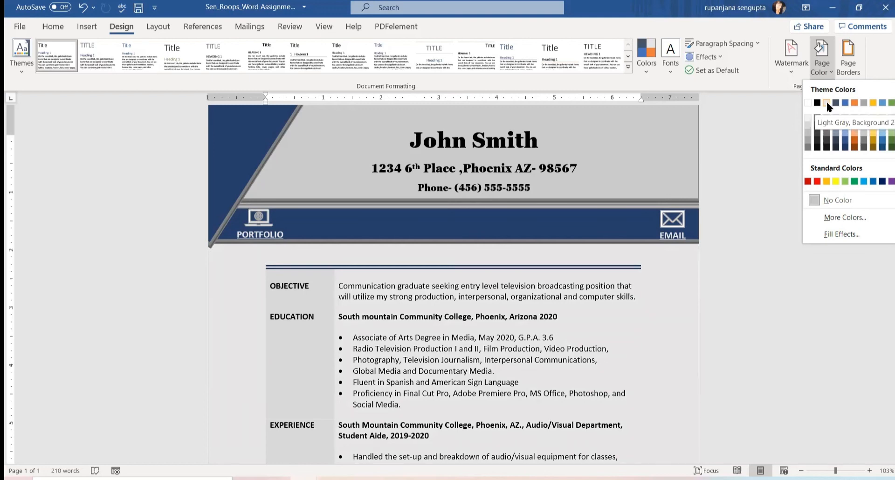
click(826, 100)
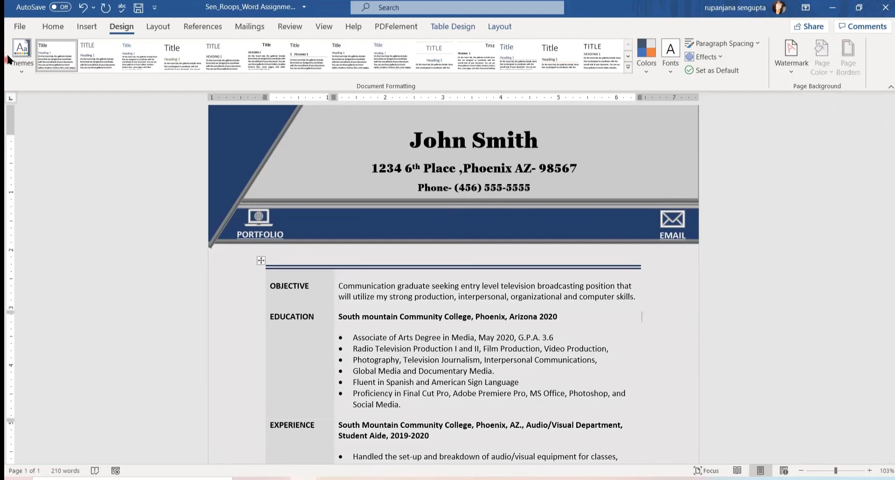
click(19, 26)
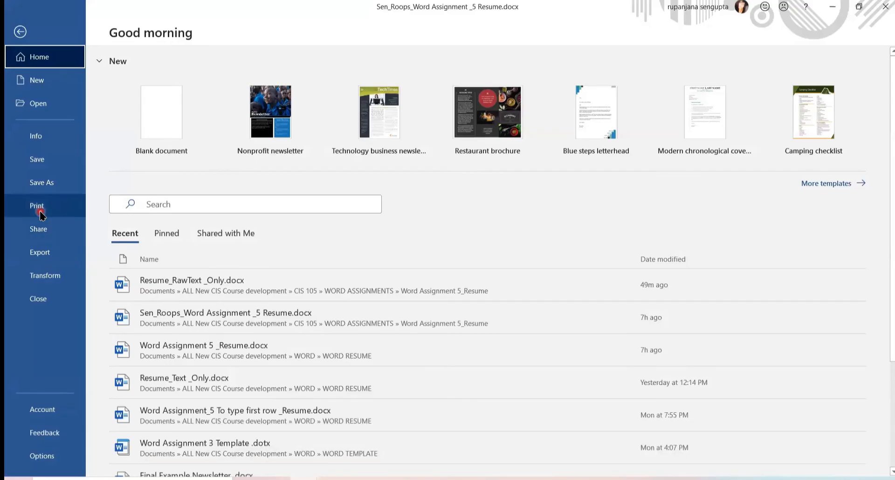
Preview the print layout to confirm the resume fits on one page.
click(40, 212)
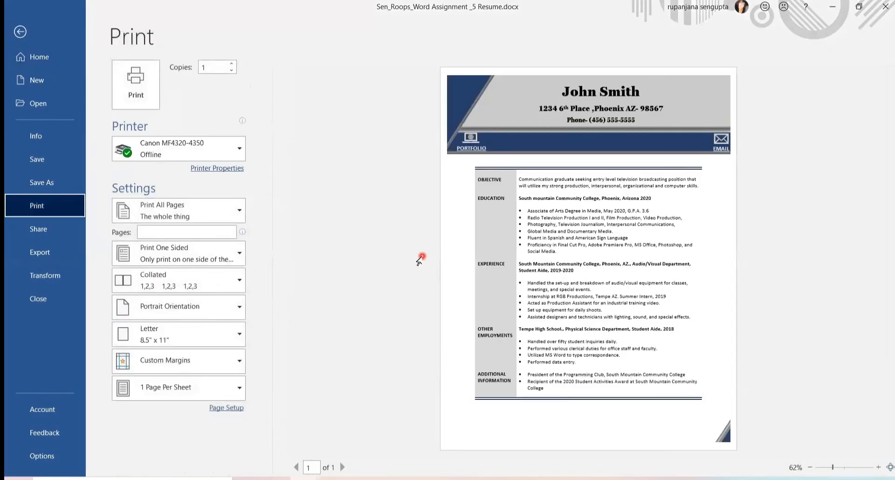
click(20, 32)
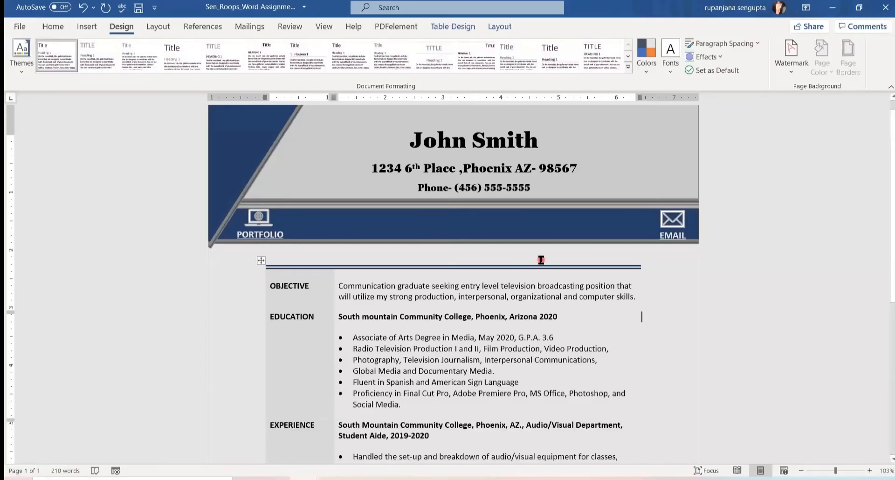
click(17, 28)
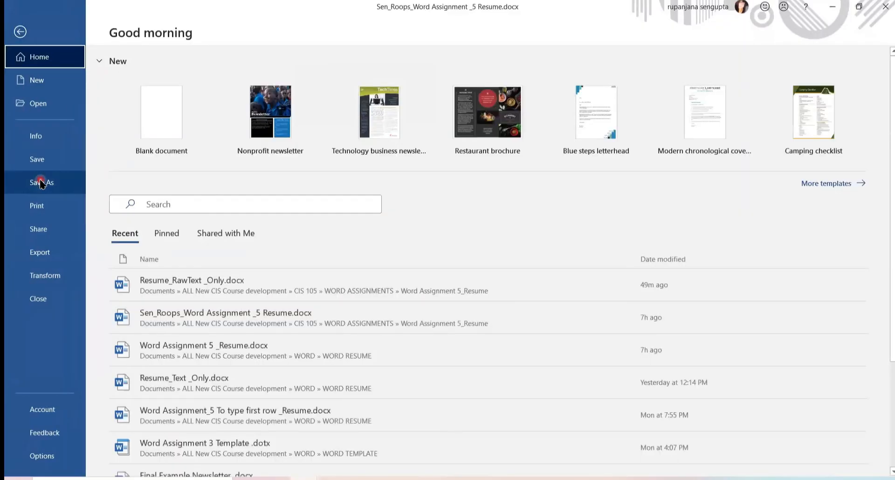
Save a PDF copy of the resume in Documents > WORD ASSIGNMENTS > Word Assignment 5_Resume.
click(41, 180)
double_click(129, 255)
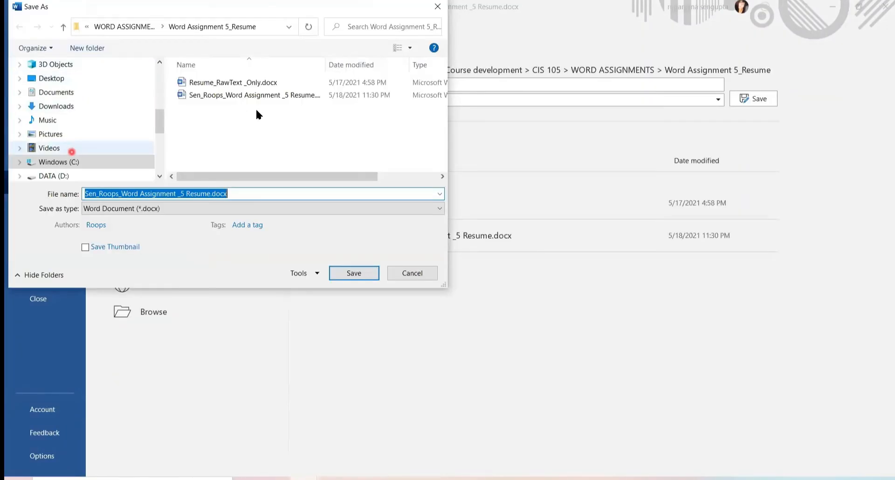
click(55, 92)
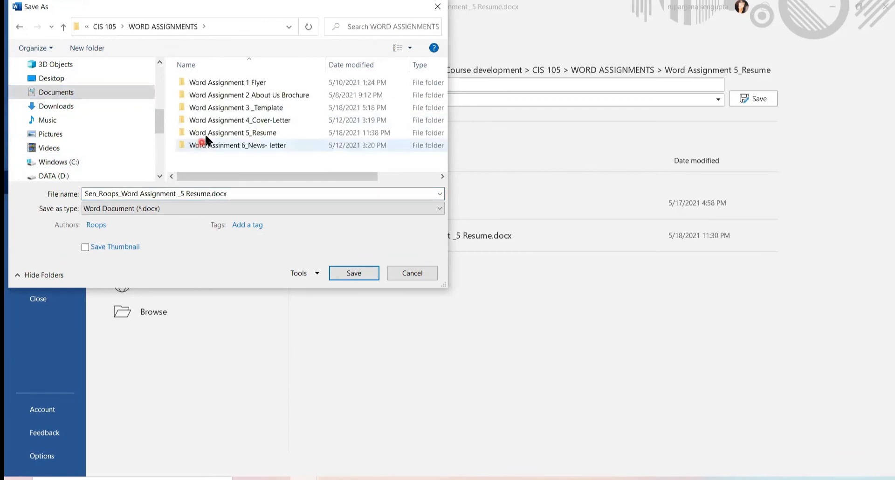
click(206, 133)
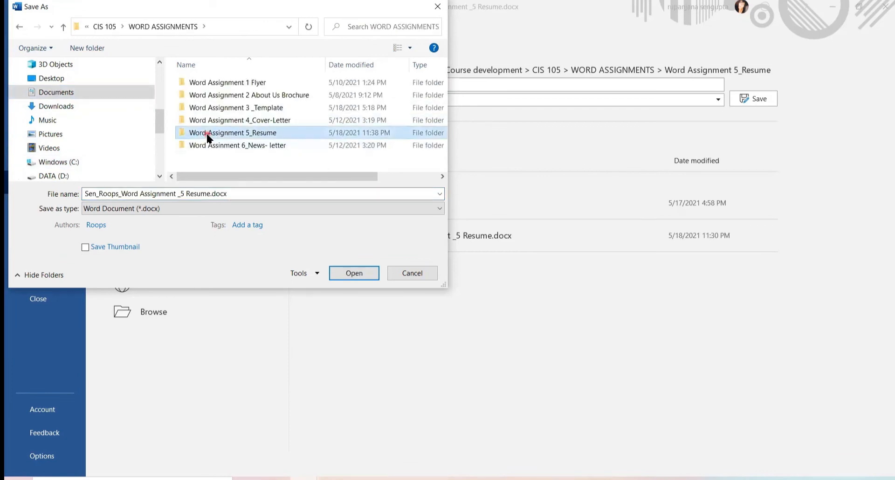
double_click(207, 134)
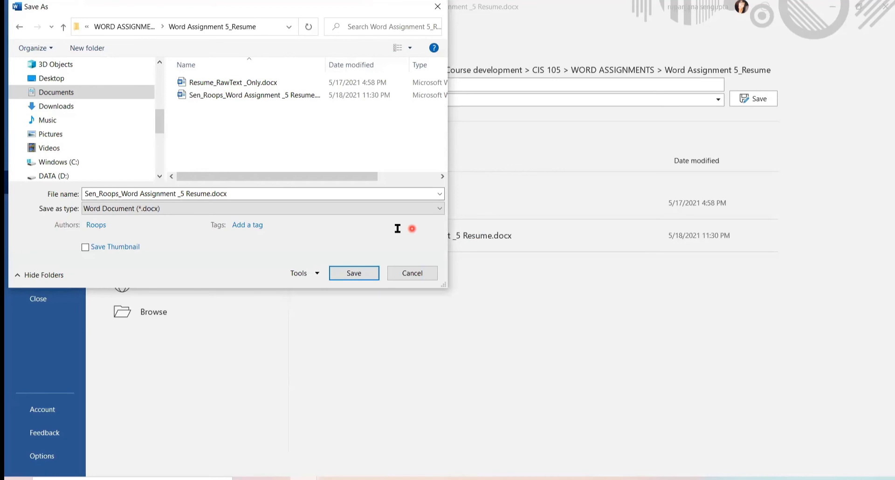
click(437, 209)
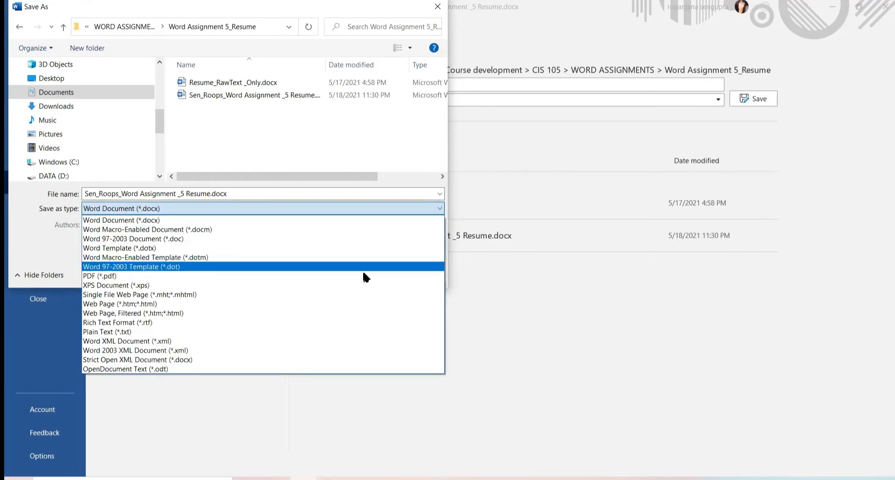
click(364, 276)
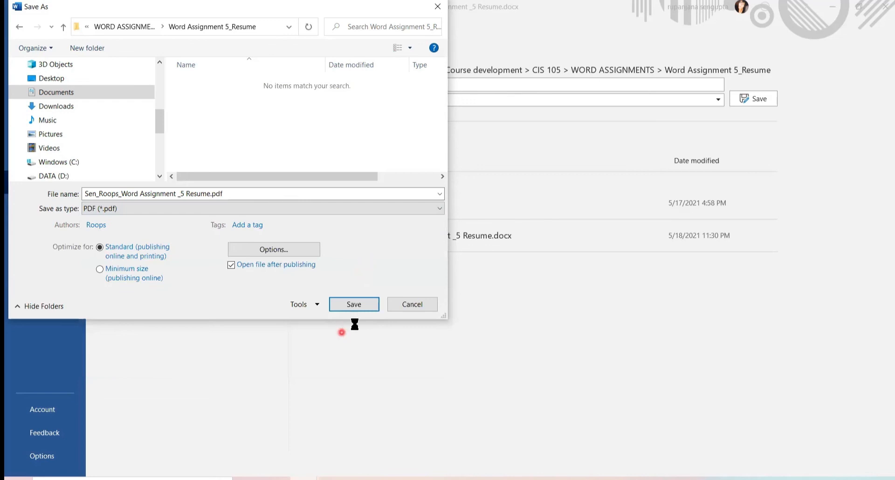
click(354, 305)
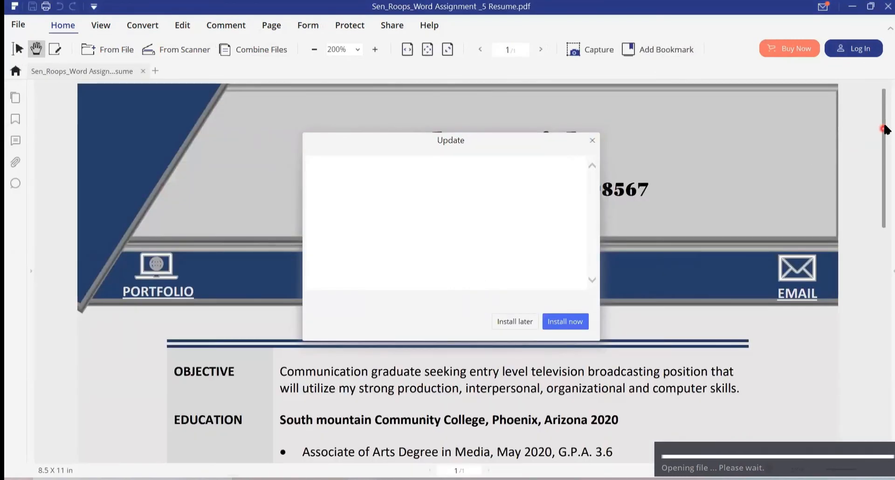
Close the PDFelement update prompt and scroll the one-page resume PDF to check it.
click(593, 141)
mouse_move(886, 172)
mouse_down()
mouse_move(885, 382)
mouse_move(885, 164)
mouse_up()
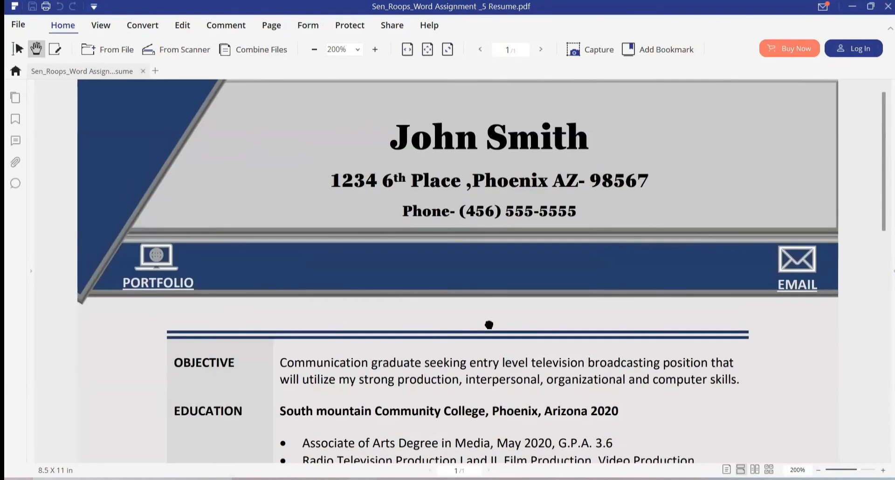
scroll(489, 323, down, 5)
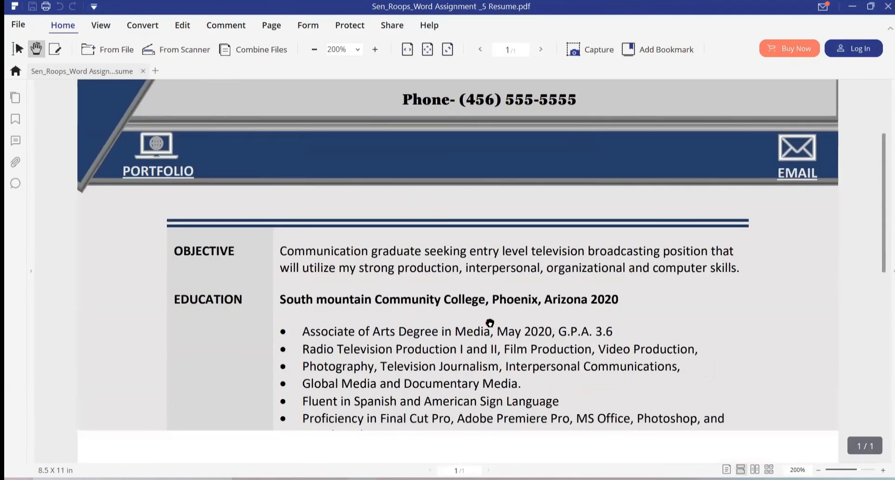
scroll(490, 323, up, 5)
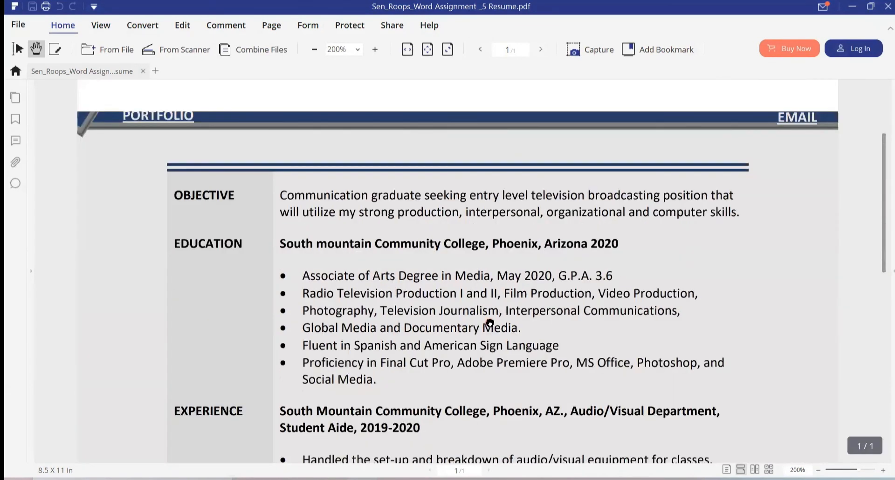
scroll(489, 322, down, 1)
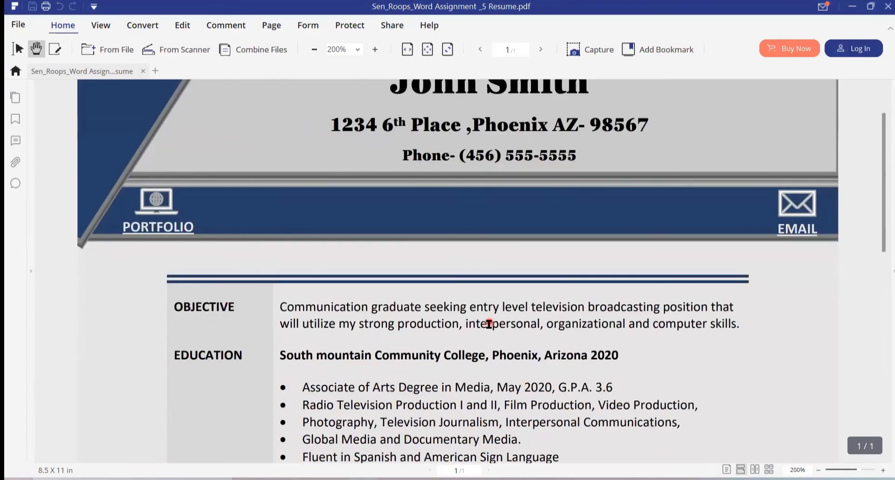